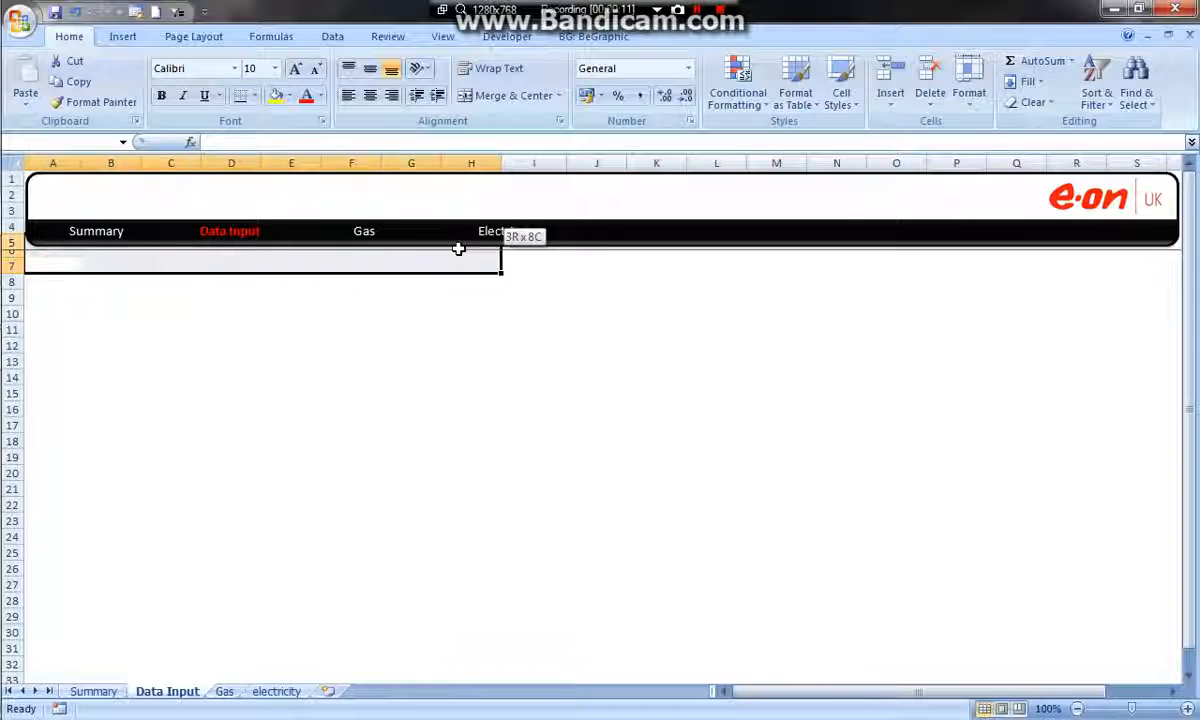
Narrow column A of the Data Input sheet to a thin margin and select the row 7 cells starting at B7
click(70, 265)
click(90, 260)
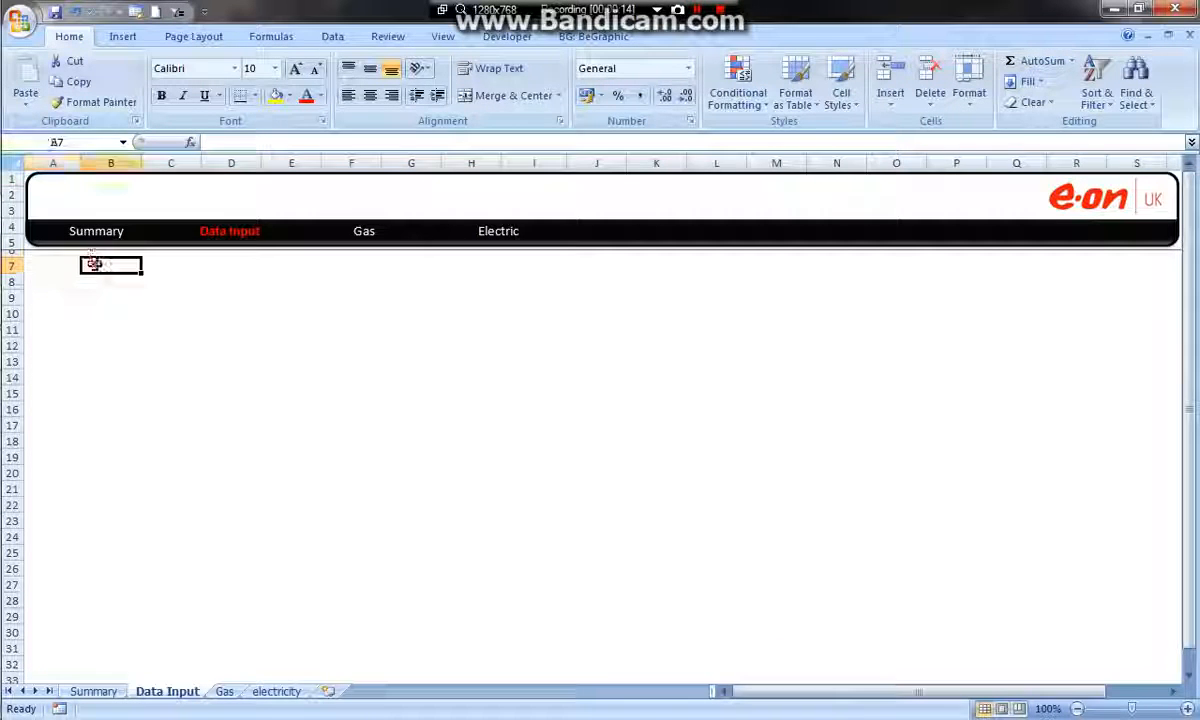
drag(82, 163, 33, 175)
drag(59, 262, 1050, 240)
Switch to the Energy Dashboard workbook and copy the Data Input header row from Month through Electricity cost P/U
click(1114, 9)
double_click(750, 658)
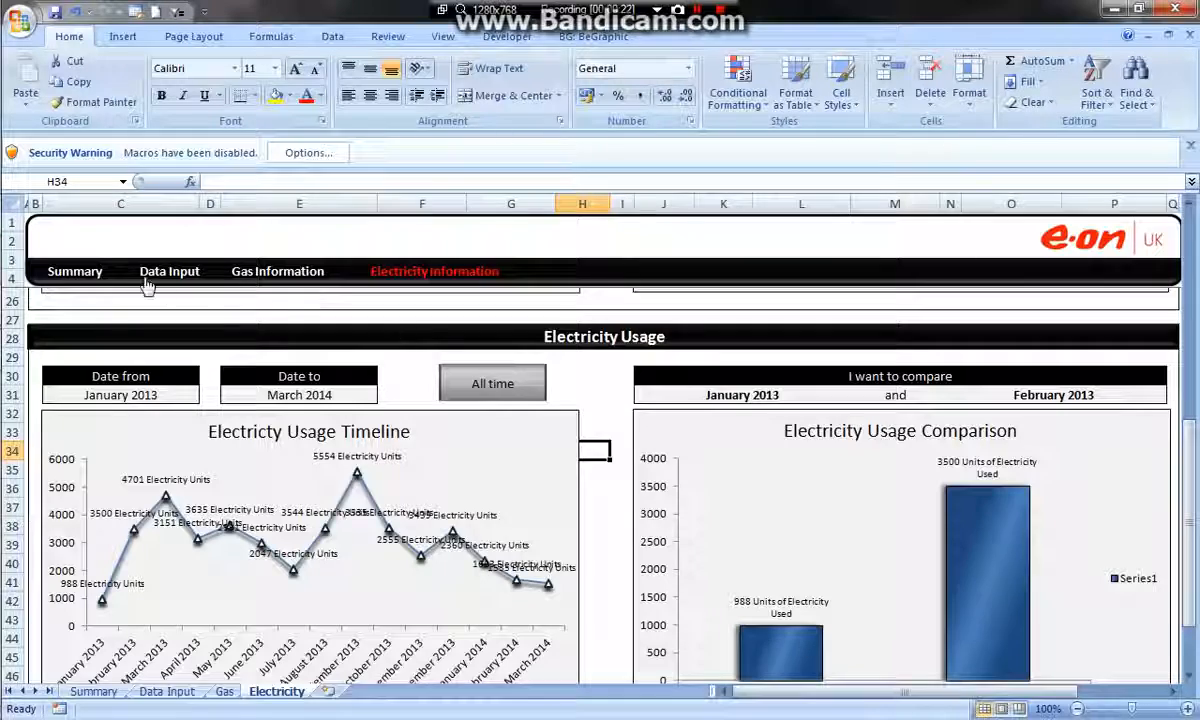
click(145, 284)
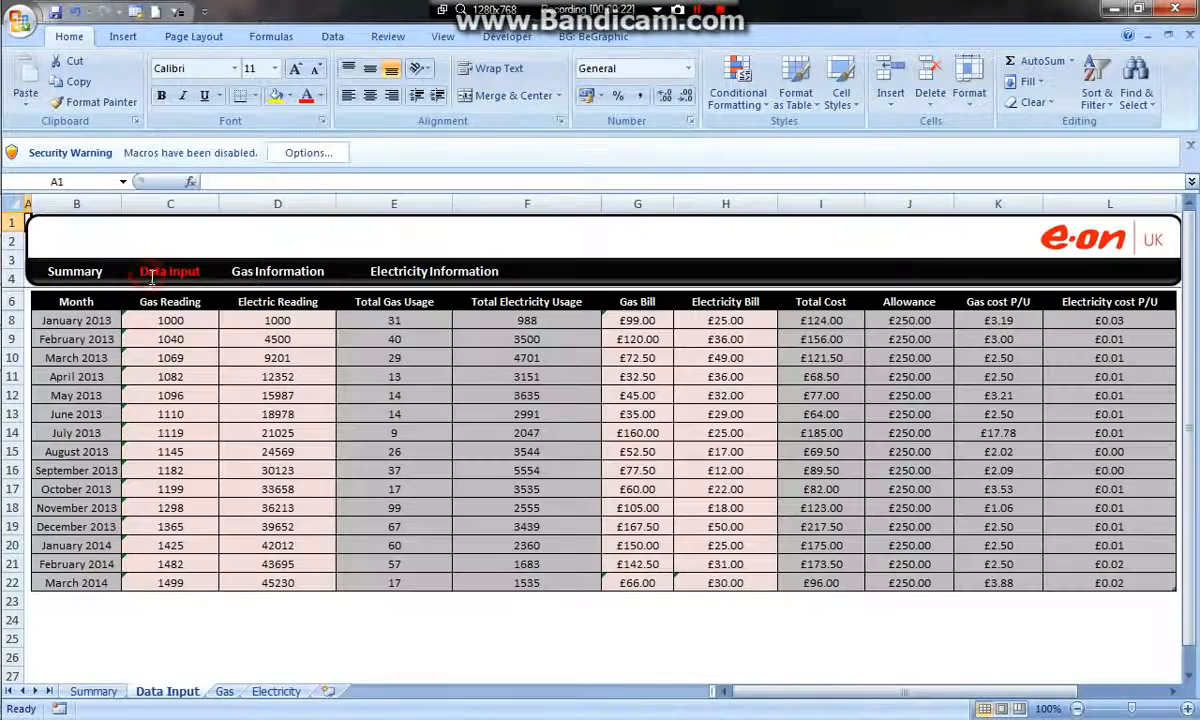
drag(118, 301, 1118, 288)
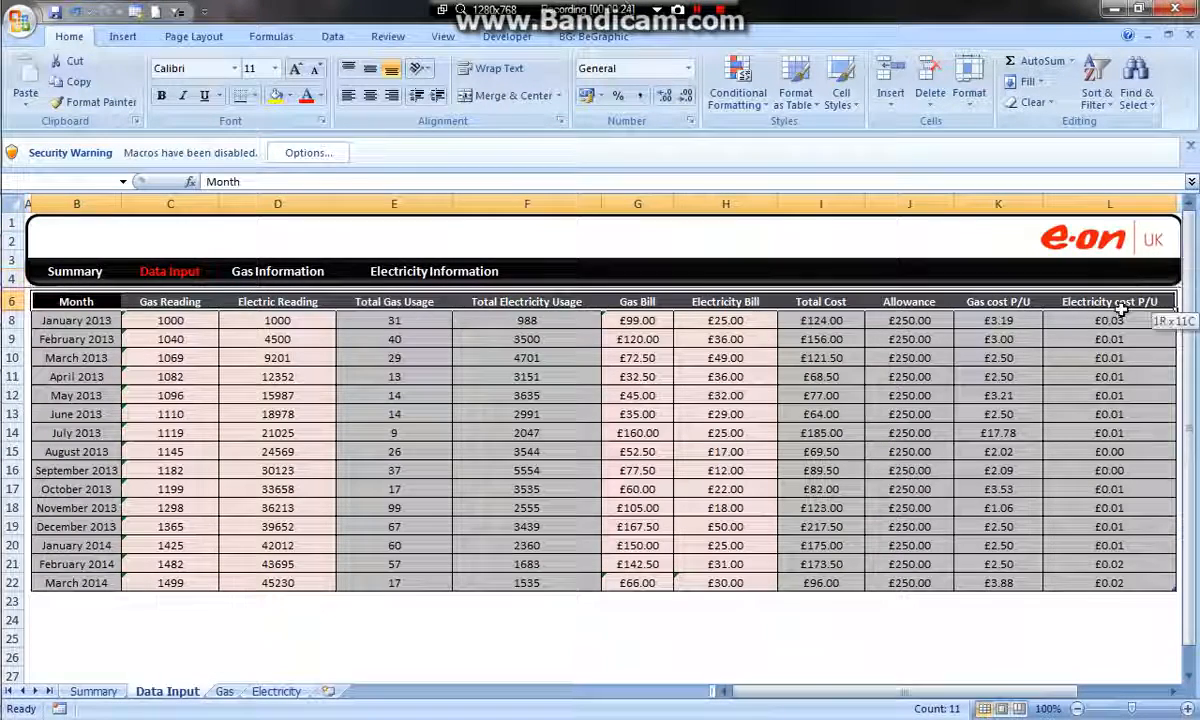
key(ctrl+c)
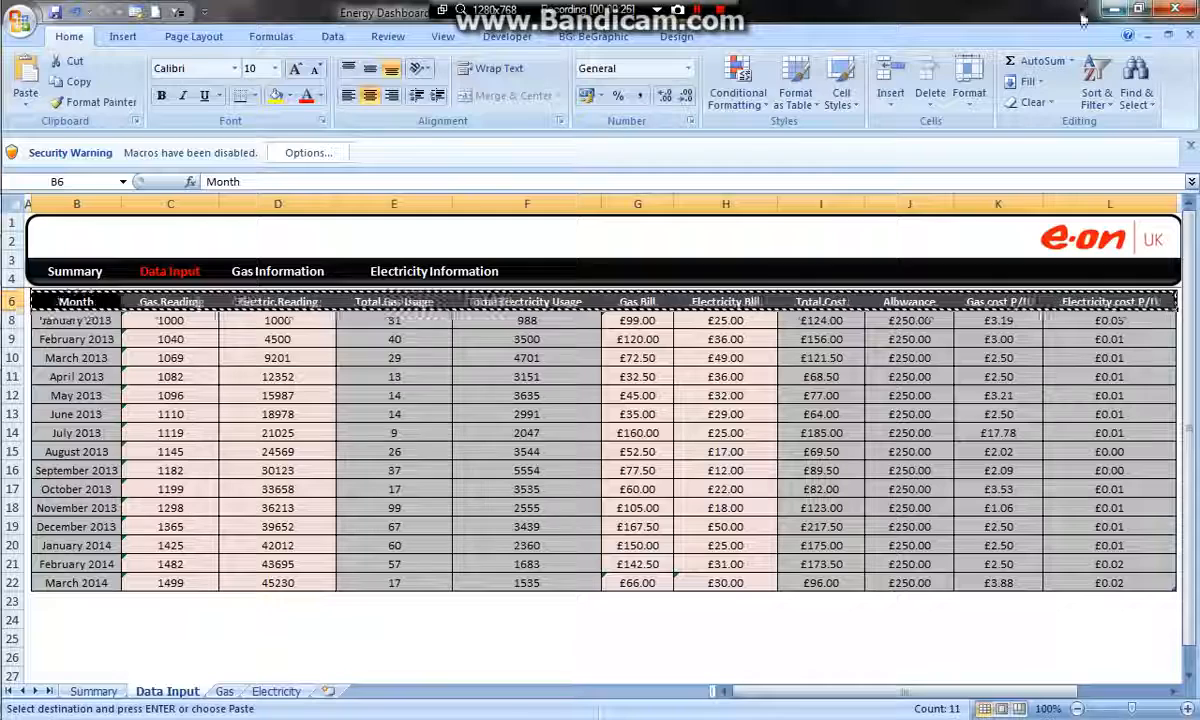
Return to the Dashboard workbook and paste the copied headers without their formatting into row 7, starting at B7
mouse_move(20, 220)
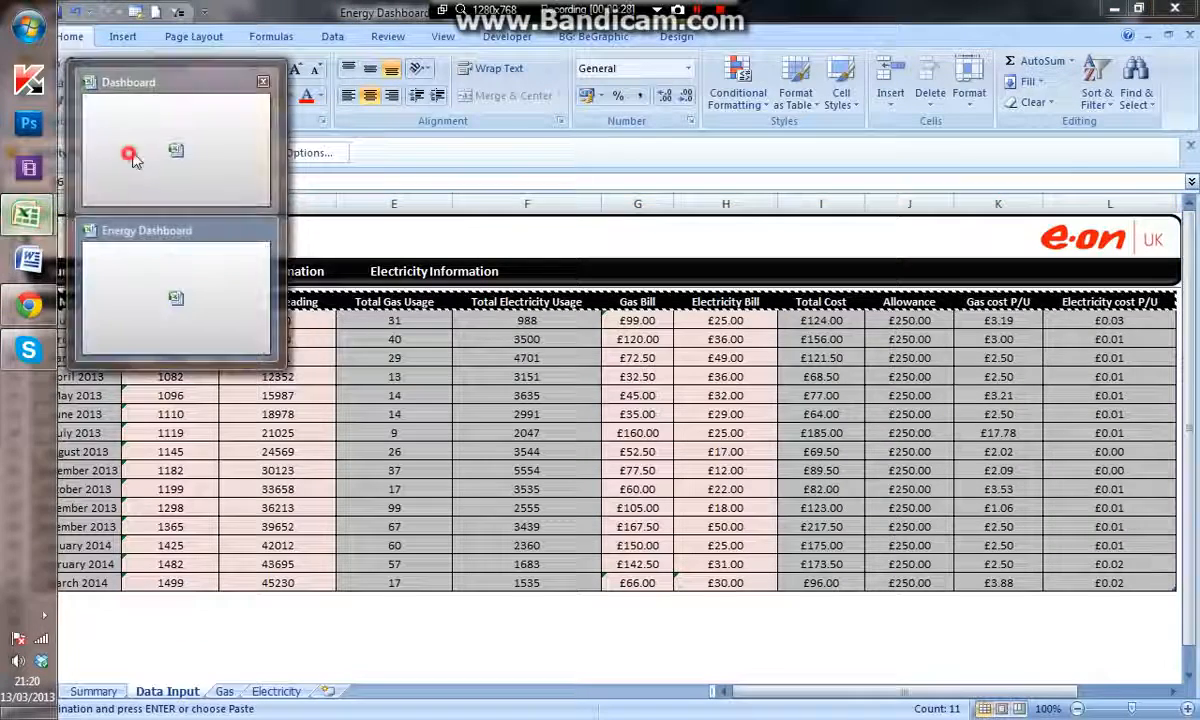
click(150, 150)
right_click(72, 267)
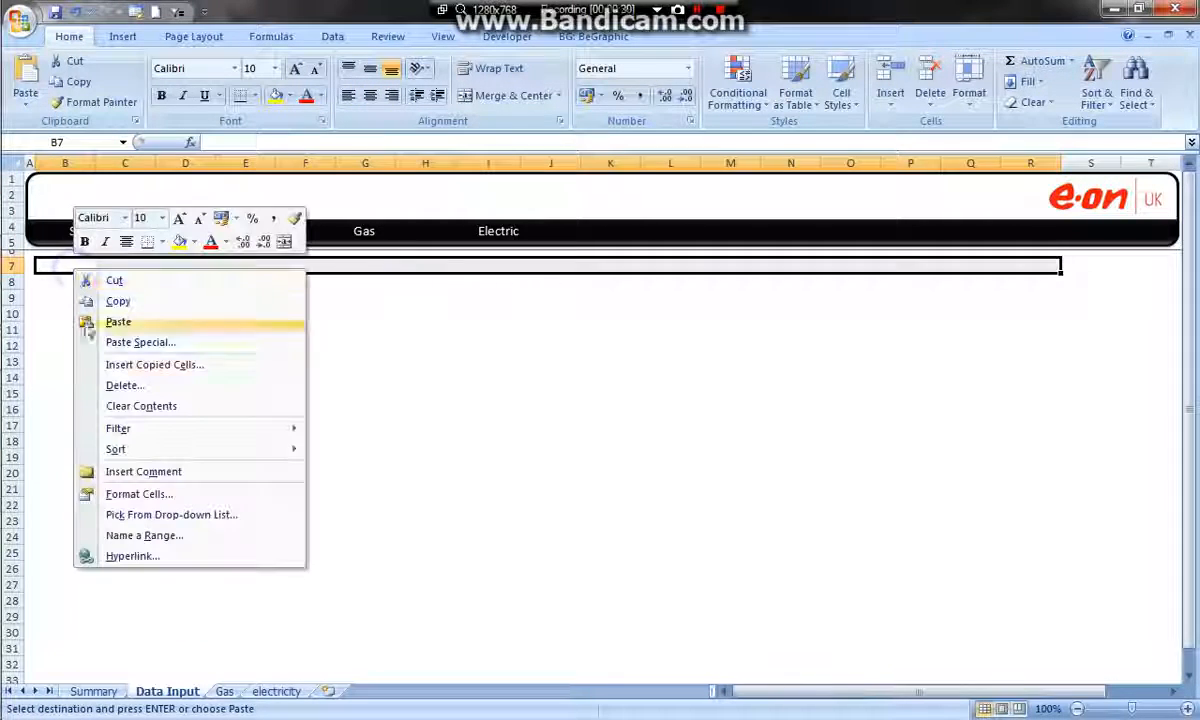
click(160, 345)
click(50, 274)
click(197, 465)
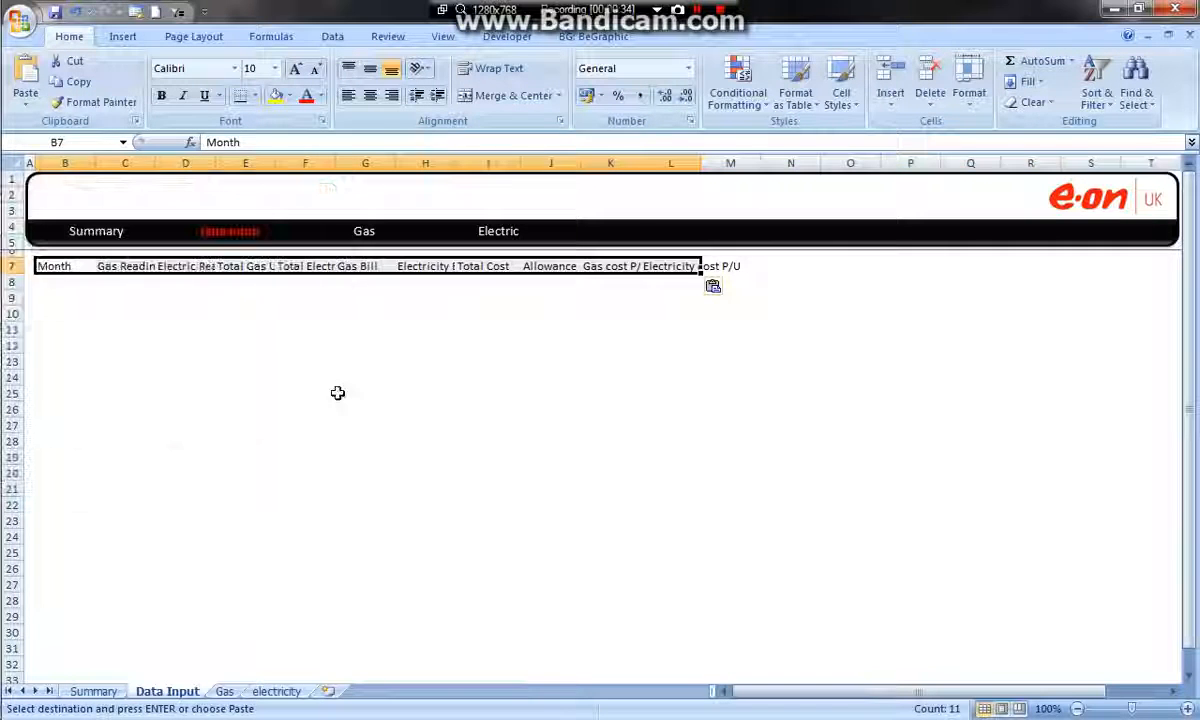
click(420, 343)
Widen columns B to L equally so the pasted headers spread across the width of the banner
drag(75, 268, 35, 266)
click(705, 266)
click(684, 267)
drag(155, 164, 198, 168)
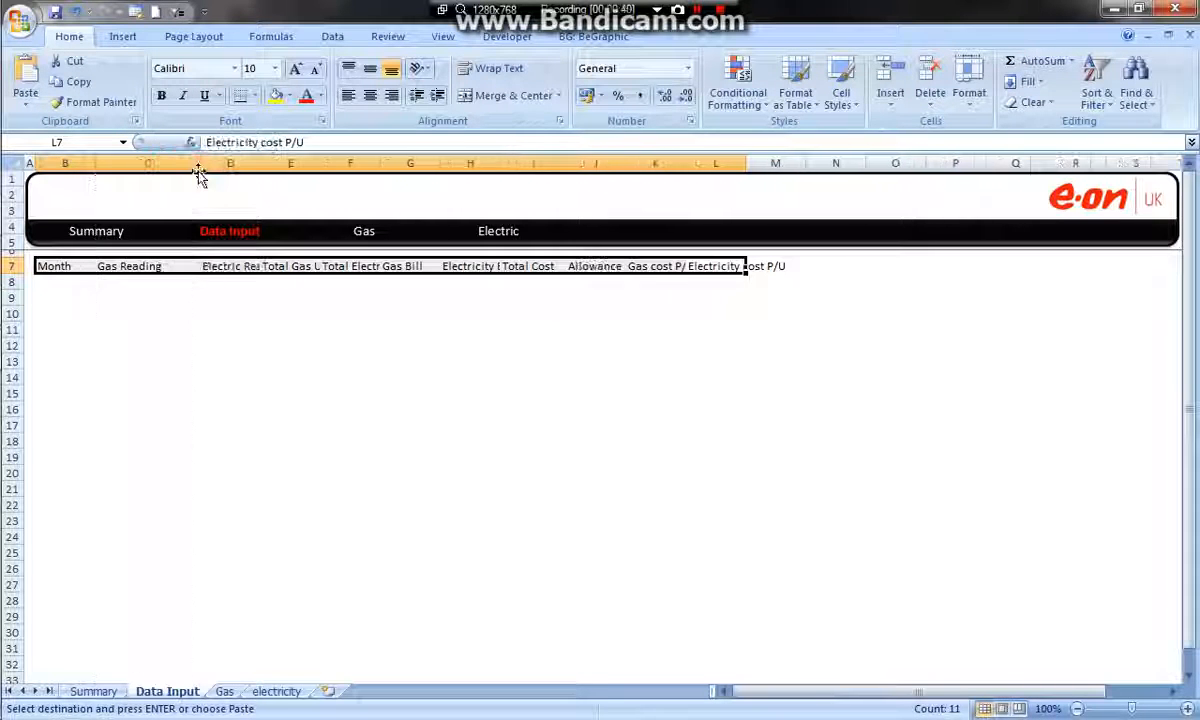
drag(88, 162, 785, 165)
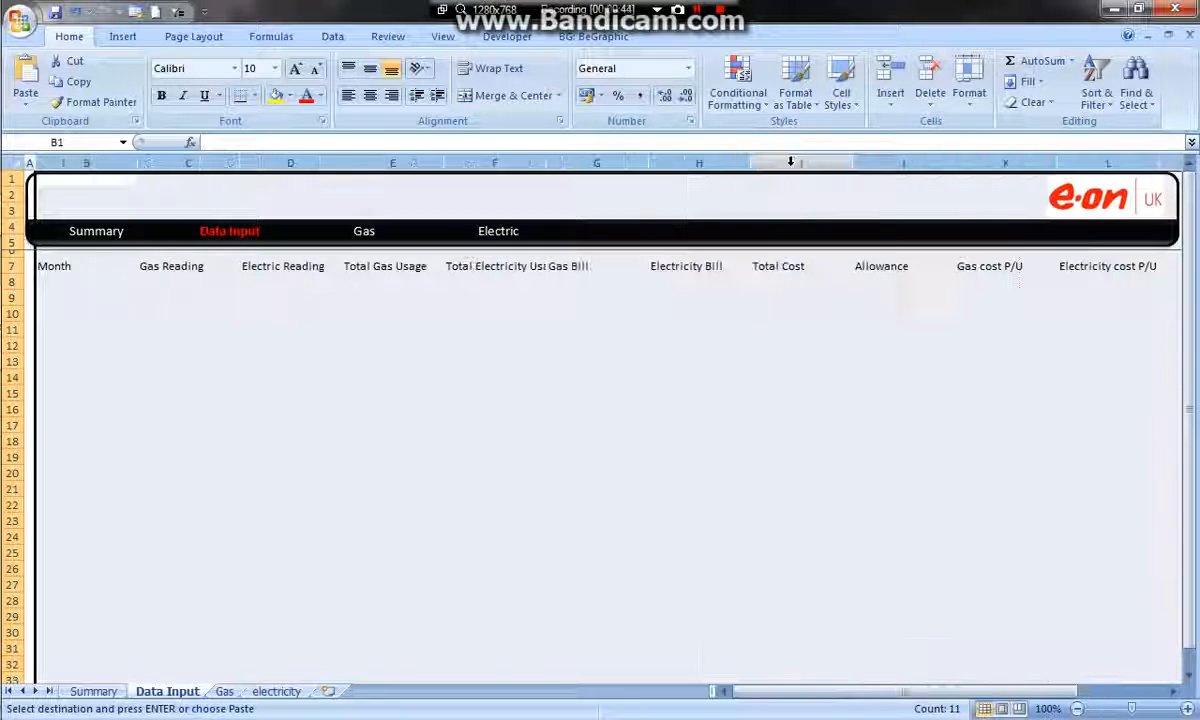
click(873, 377)
Enter January 2013 beneath the Month header and move that entry down to cell B9
click(92, 284)
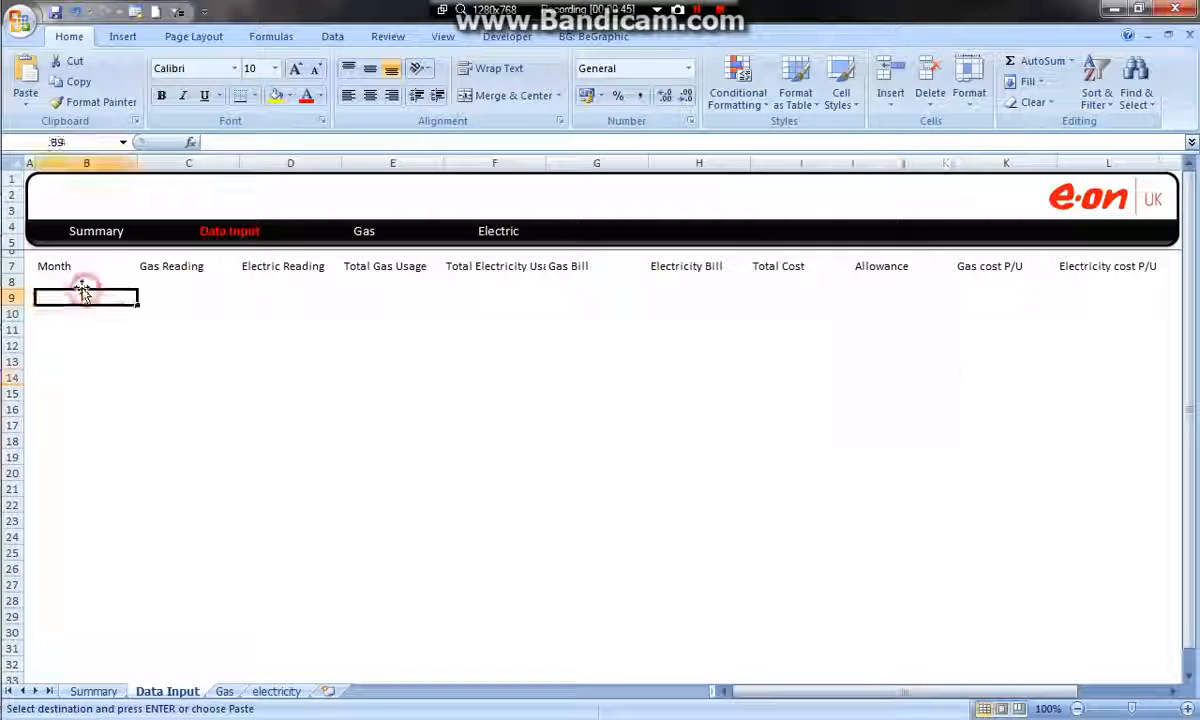
text(January)
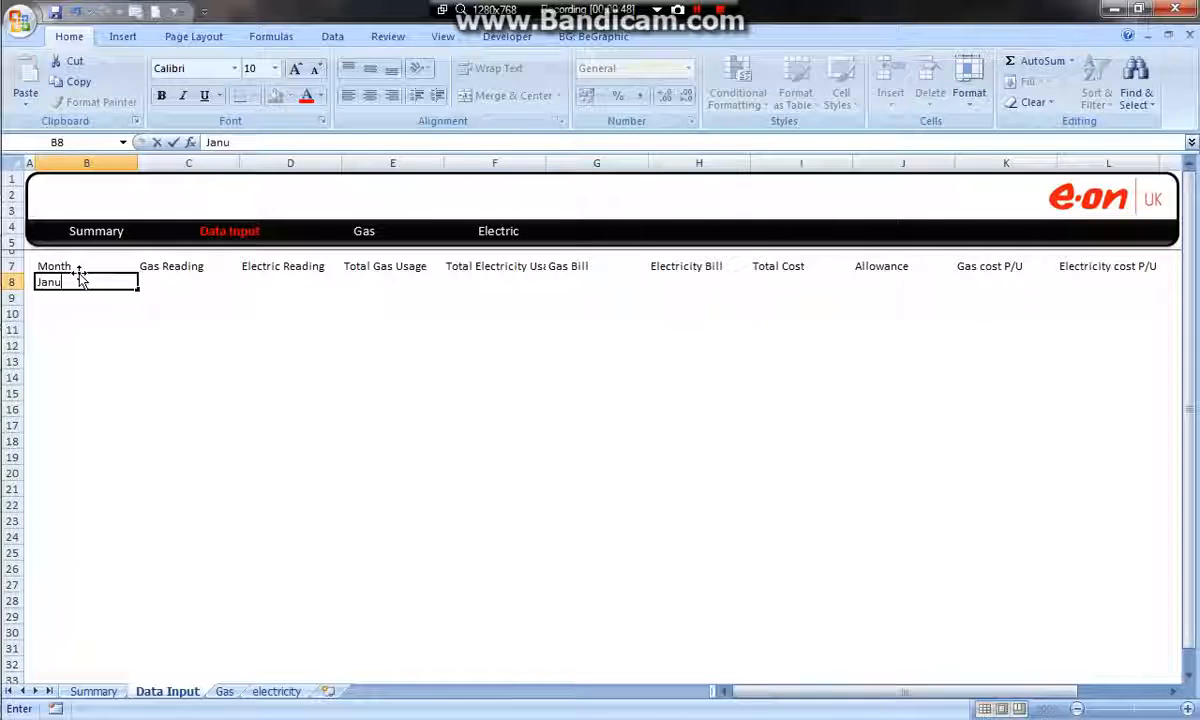
click(108, 344)
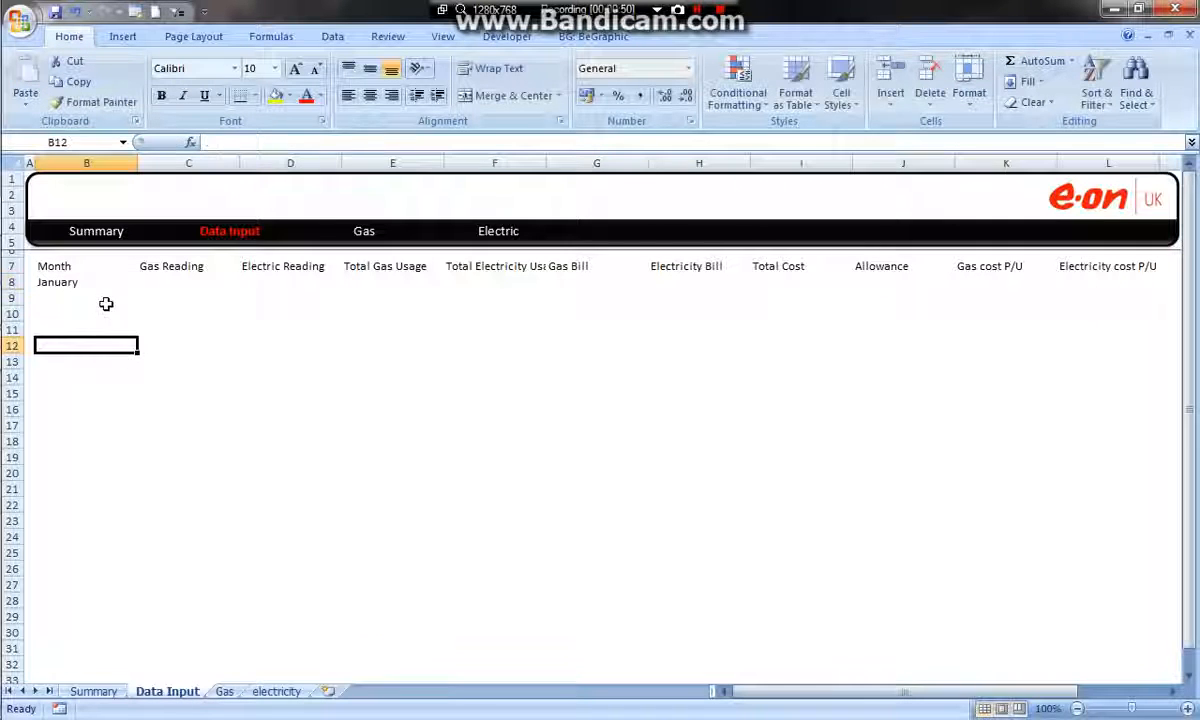
click(72, 283)
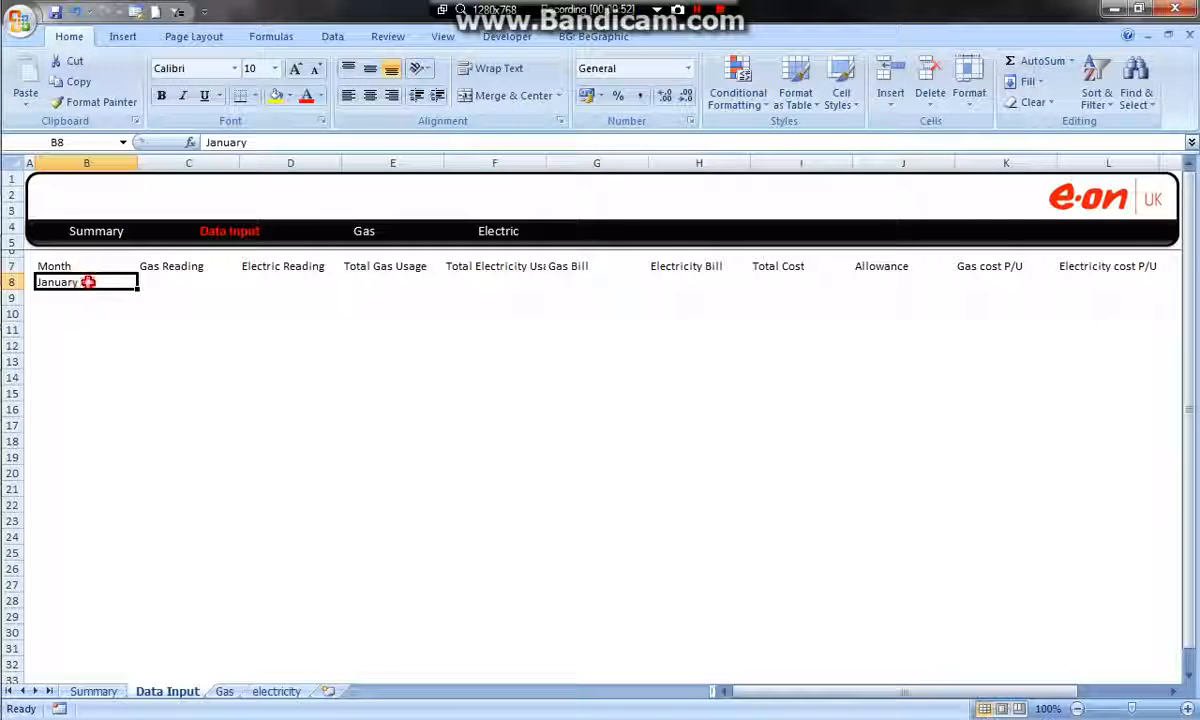
double_click(86, 280)
text(2013)
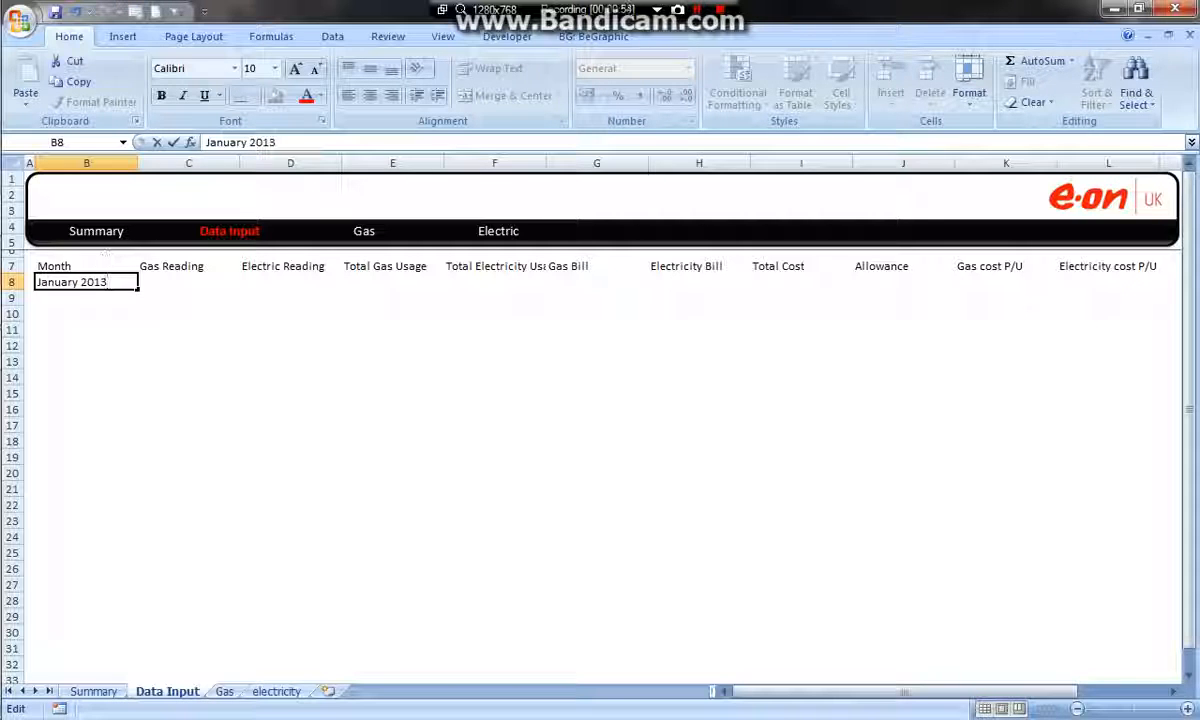
click(100, 345)
click(120, 283)
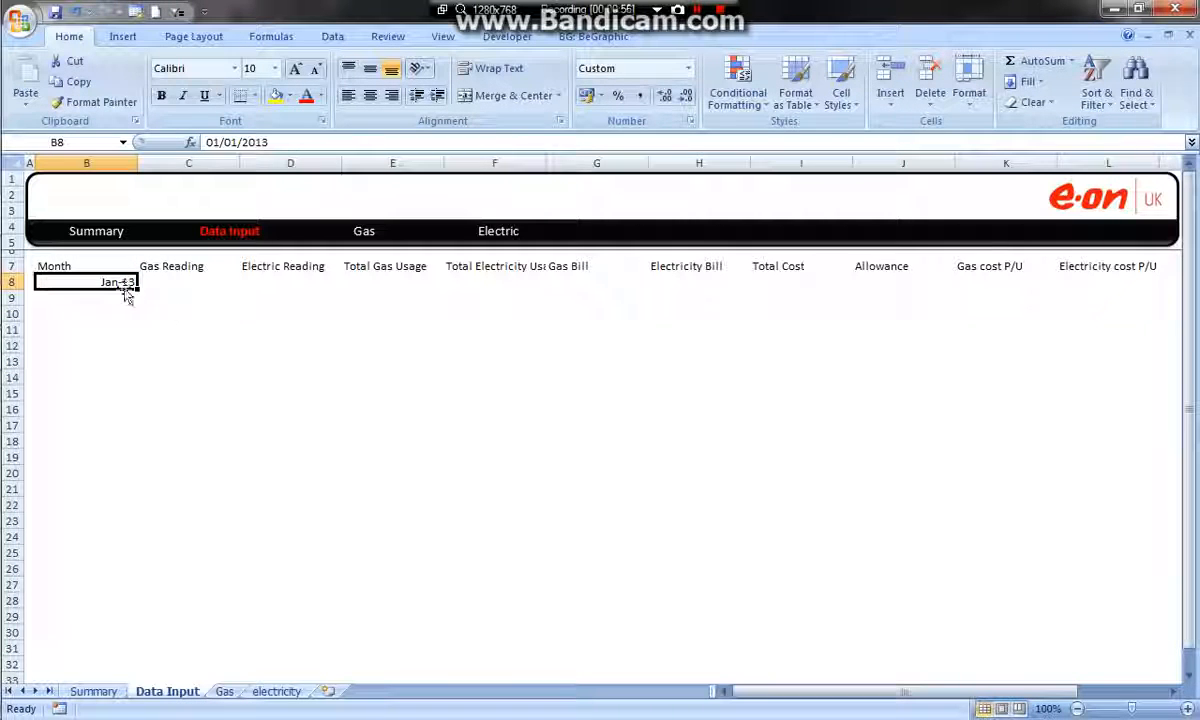
drag(119, 290, 121, 304)
Label cell B8, directly beneath the Month header, as "start Readings"
click(96, 282)
text(sta)
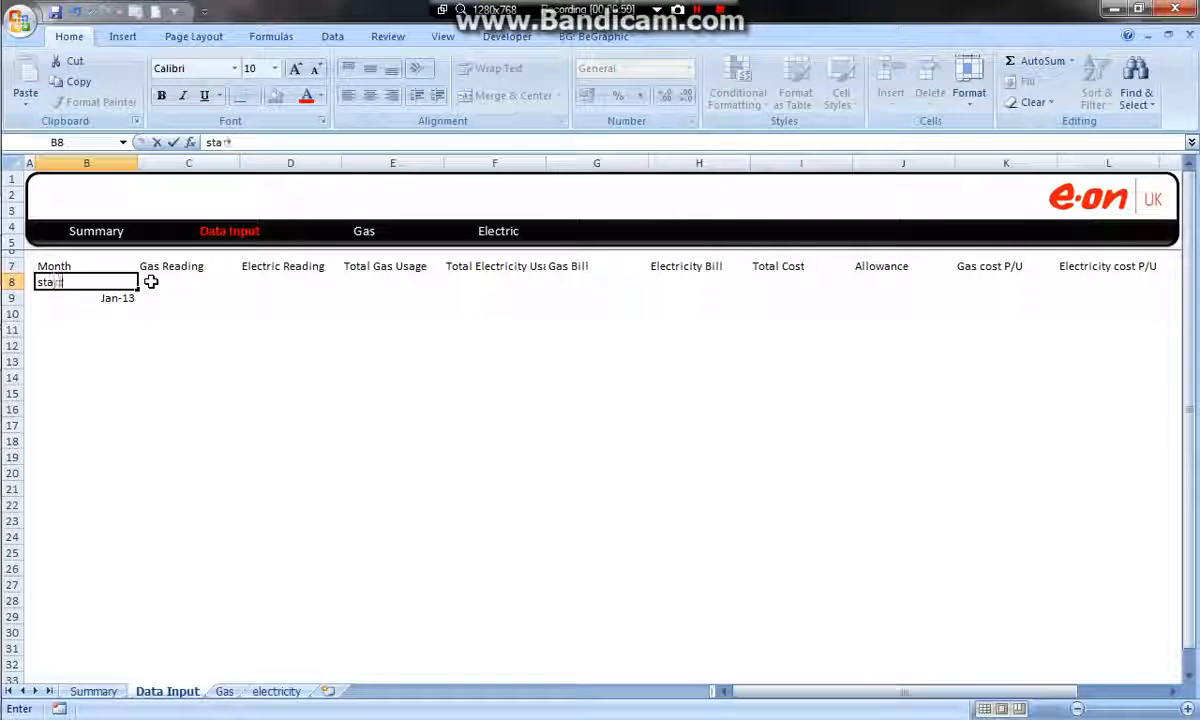
text(rt Readings)
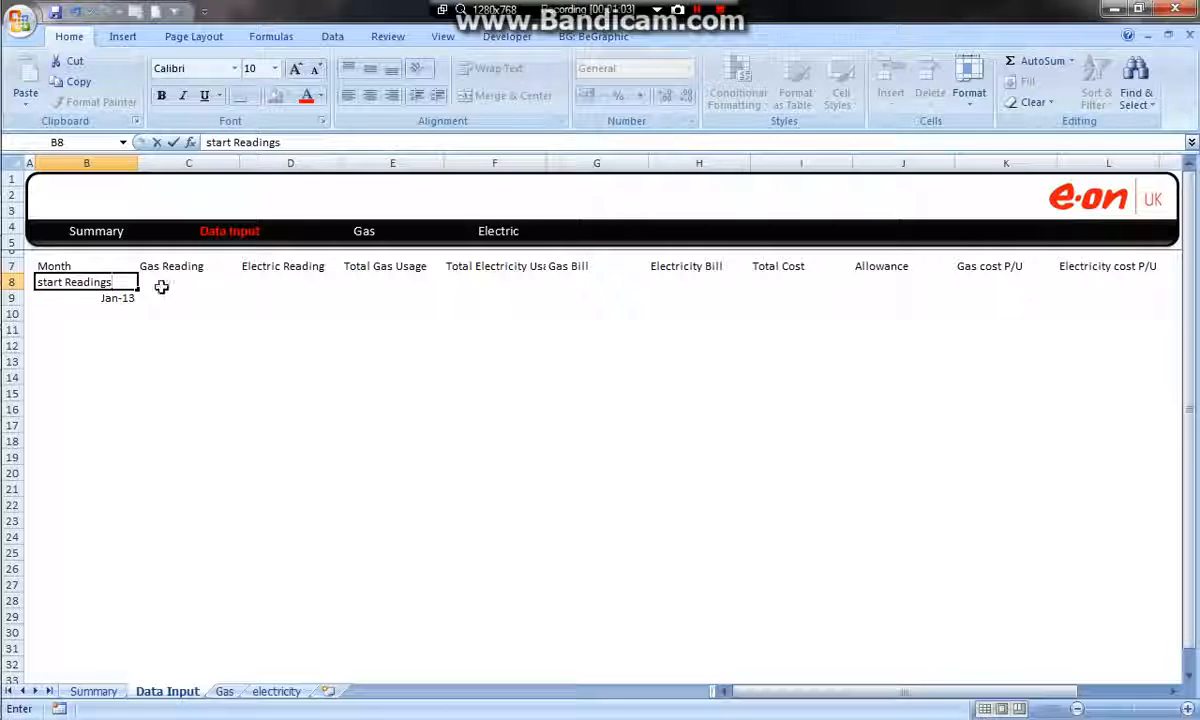
click(168, 332)
Enter 1000 as both the starting gas reading in C8 and the starting electric reading in D8
click(177, 282)
text(1000)
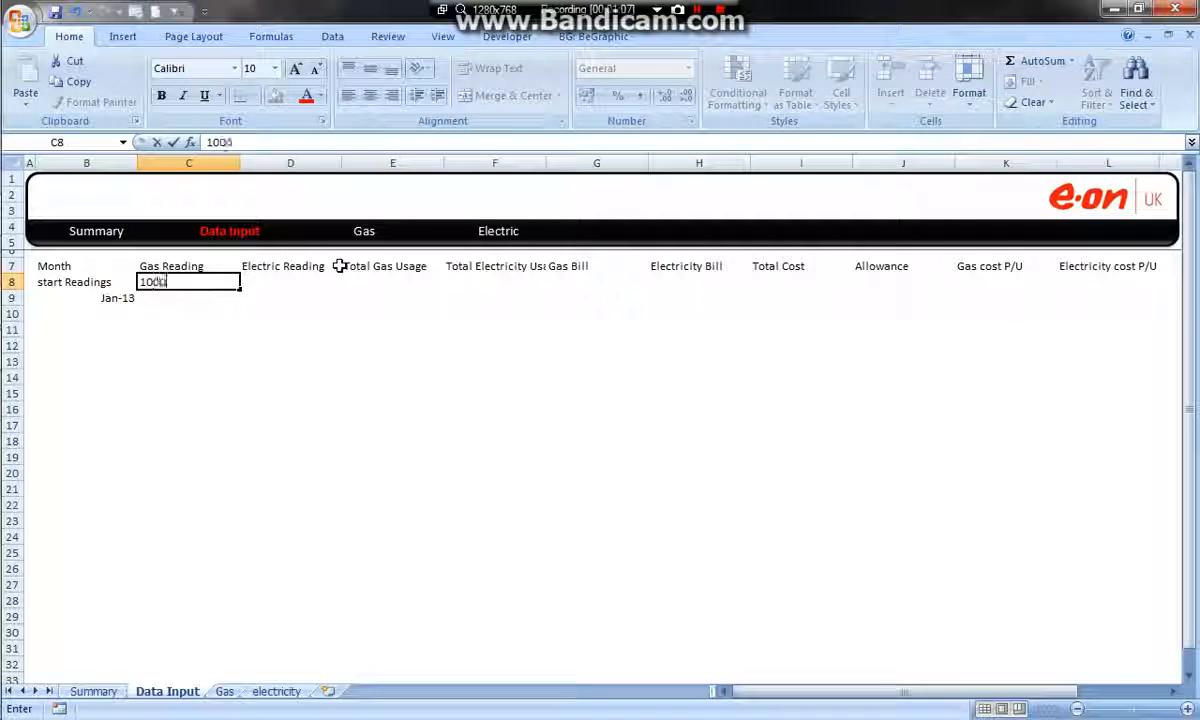
key(Tab)
text(1000)
key(Tab)
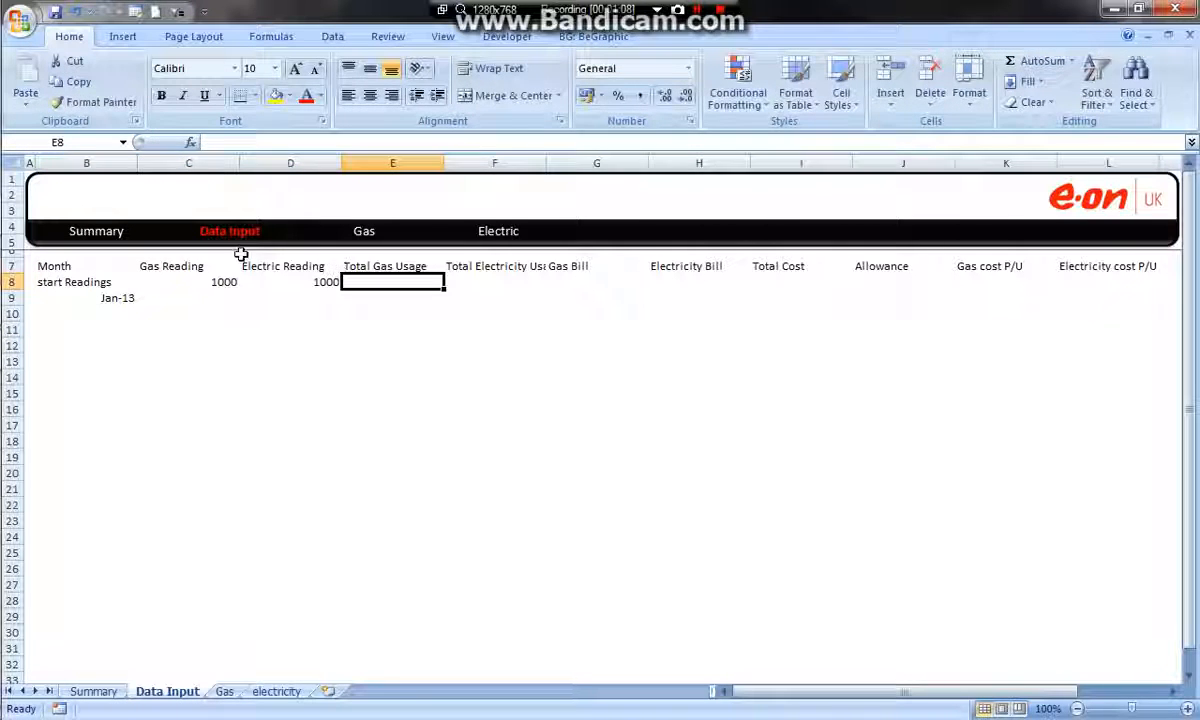
Apply the custom number format "mmmm yyyy" to the date in cell B9
click(120, 298)
click(400, 282)
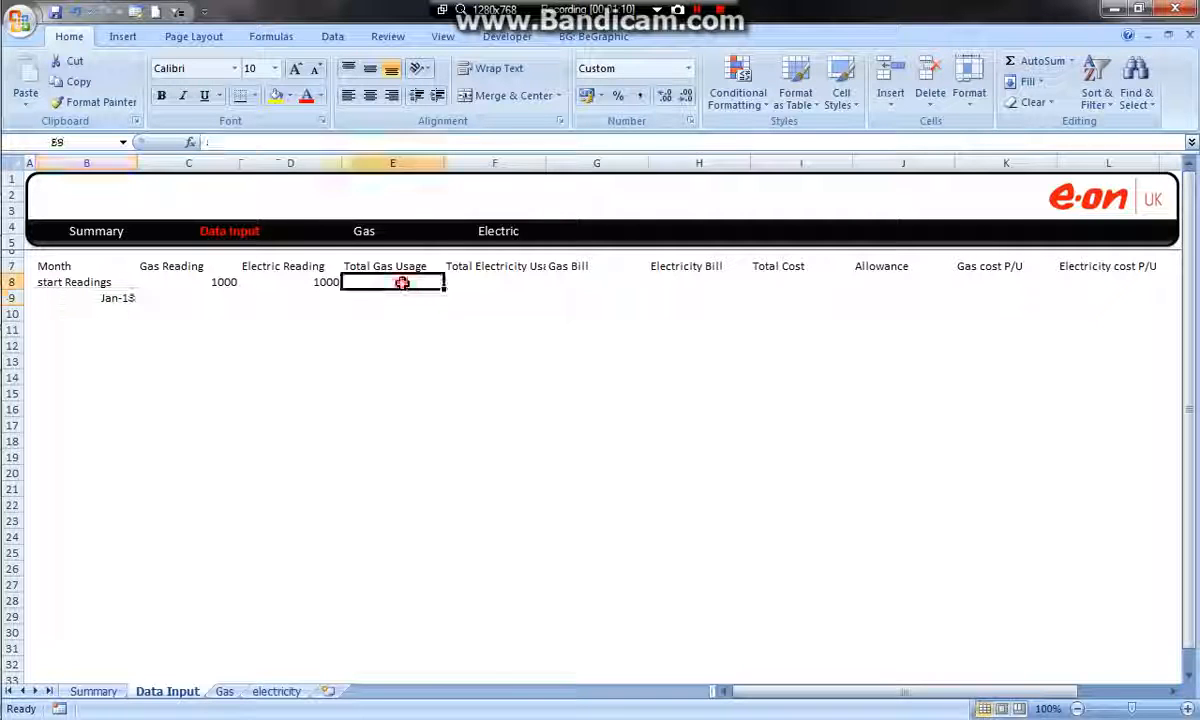
click(110, 298)
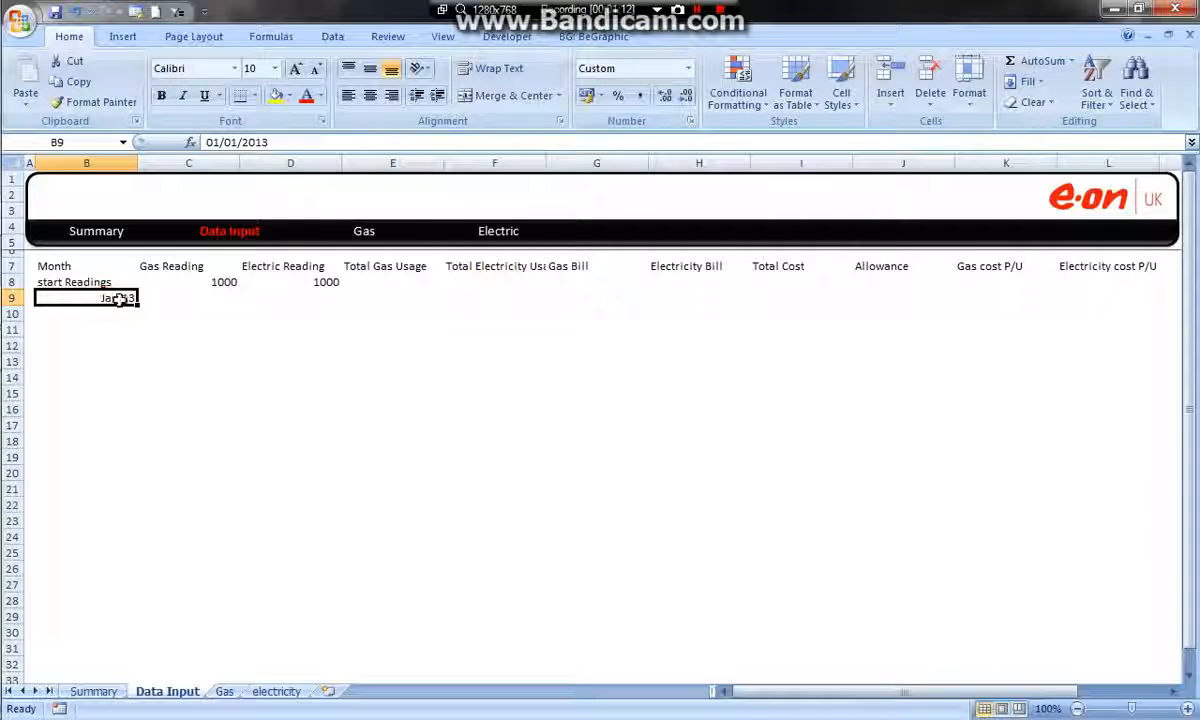
right_click(120, 298)
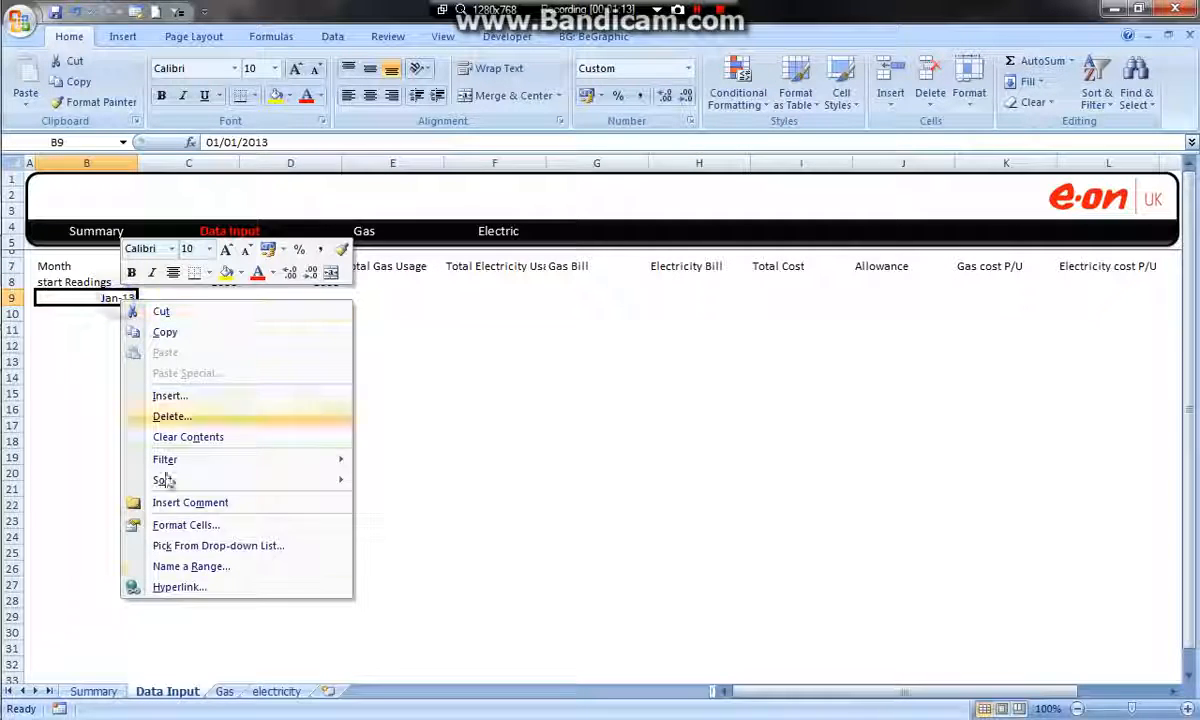
click(190, 525)
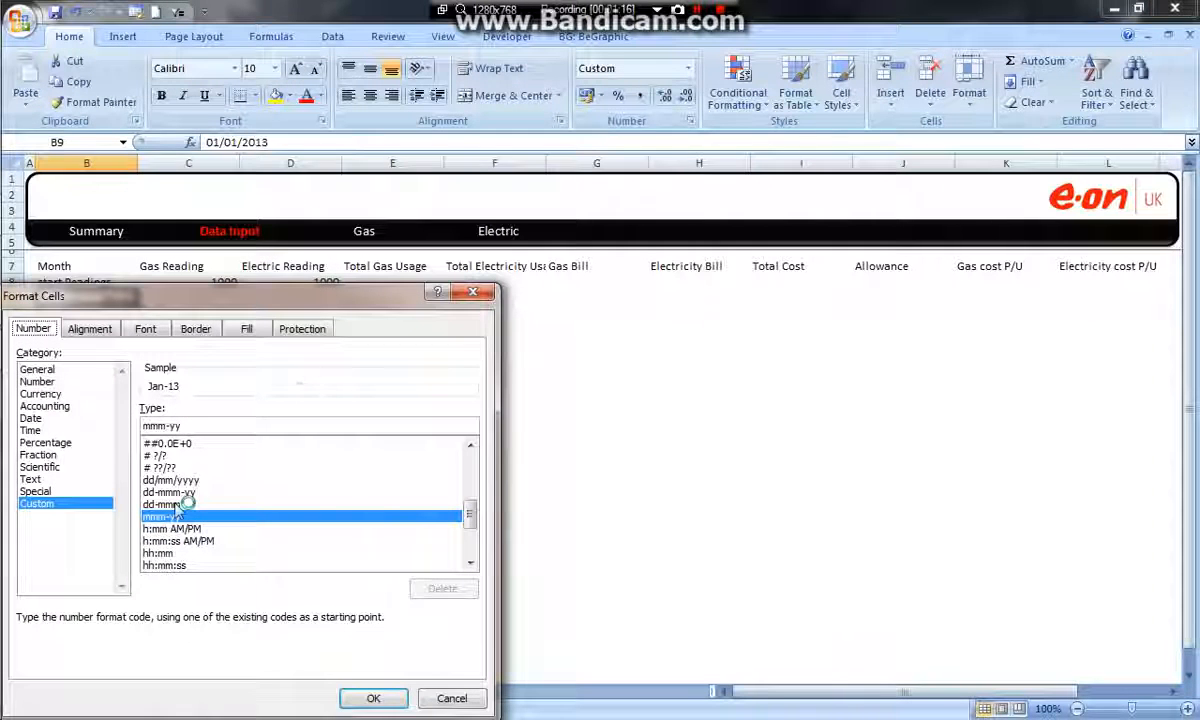
scroll(469, 520, down, 3)
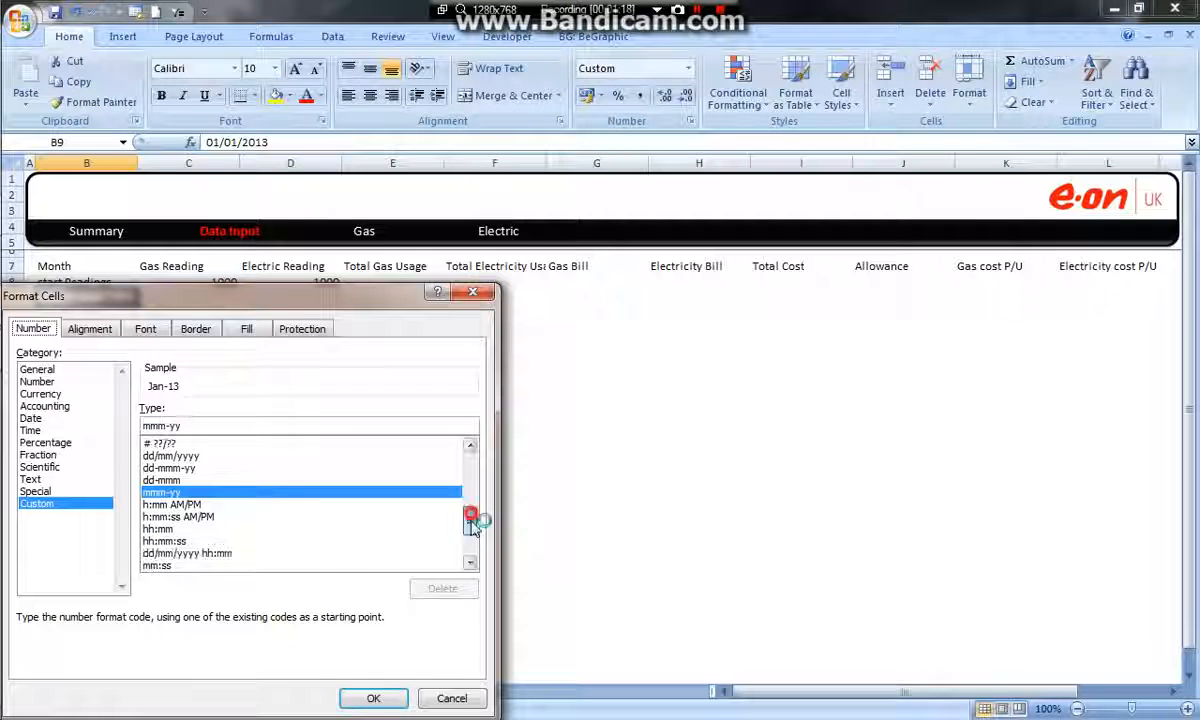
mouse_move(478, 543)
mouse_down()
mouse_move(471, 500)
mouse_move(478, 537)
mouse_up()
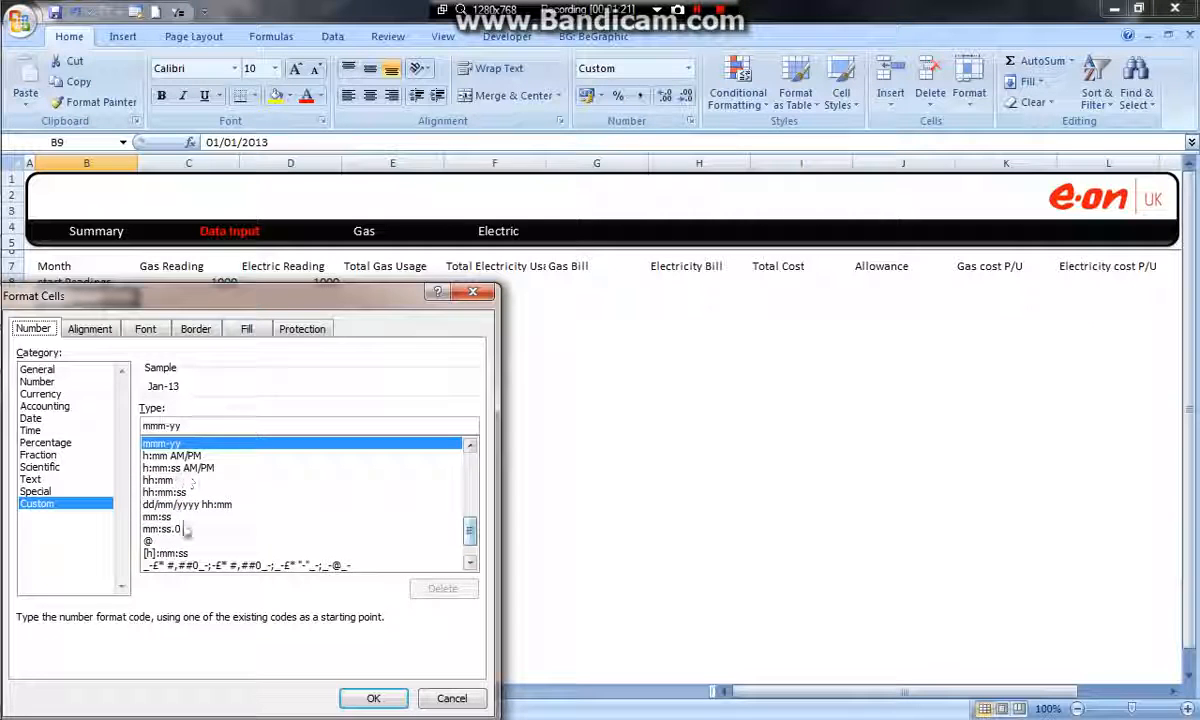
drag(190, 426, 30, 408)
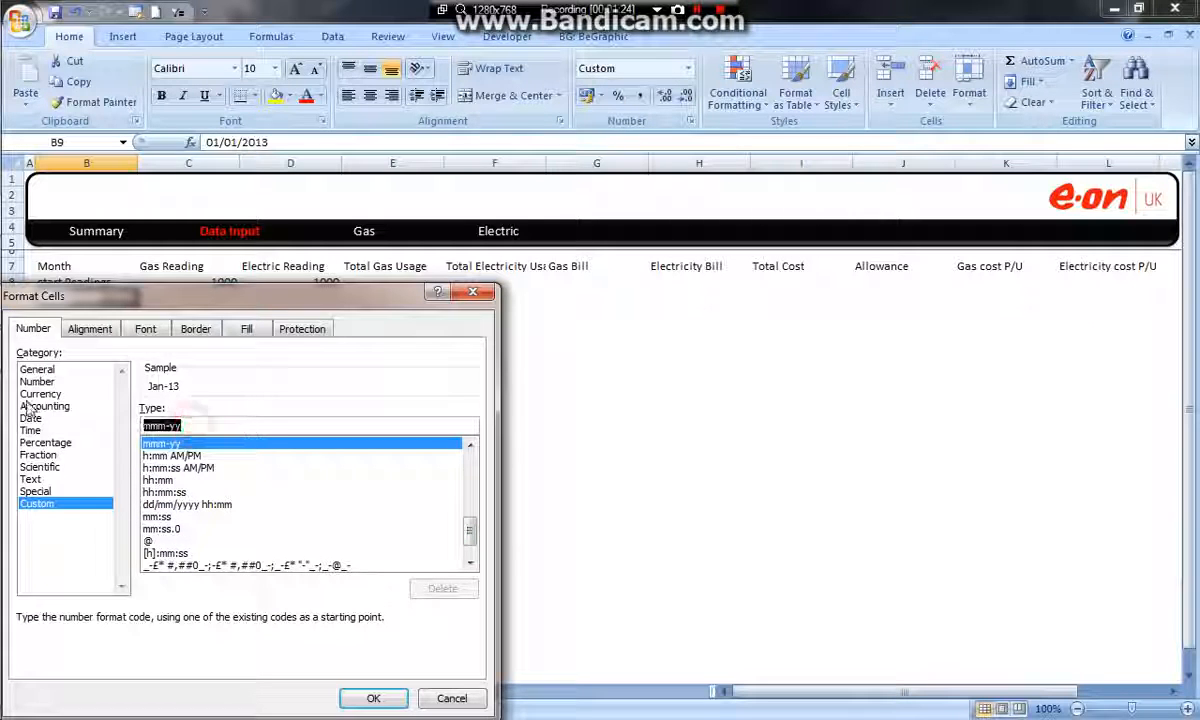
text(mmmm yyyy)
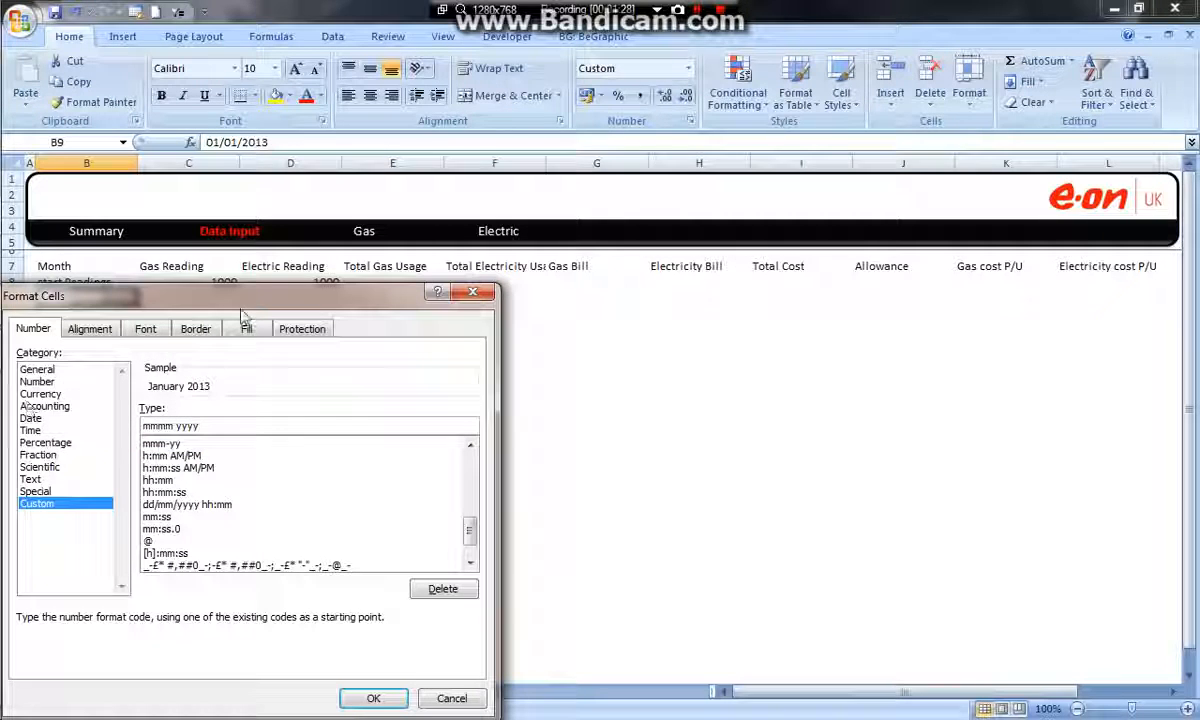
click(373, 698)
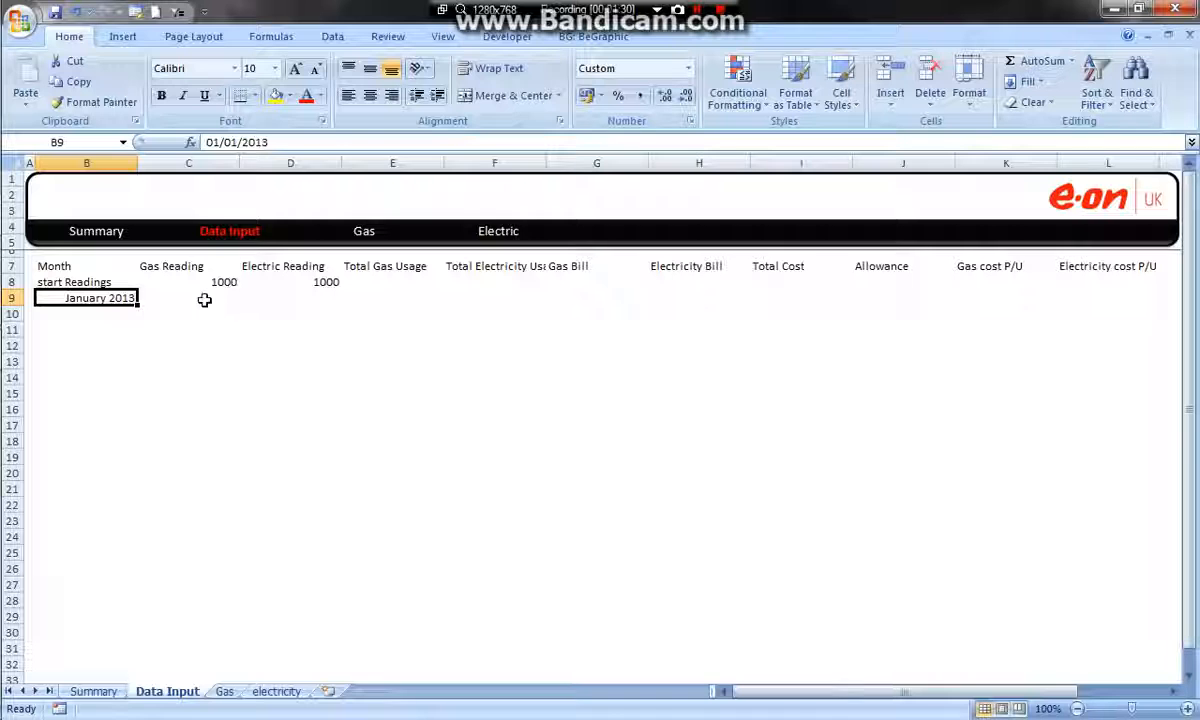
Centre the gas and electric reading cells C8:D9 horizontally
drag(238, 285, 1152, 284)
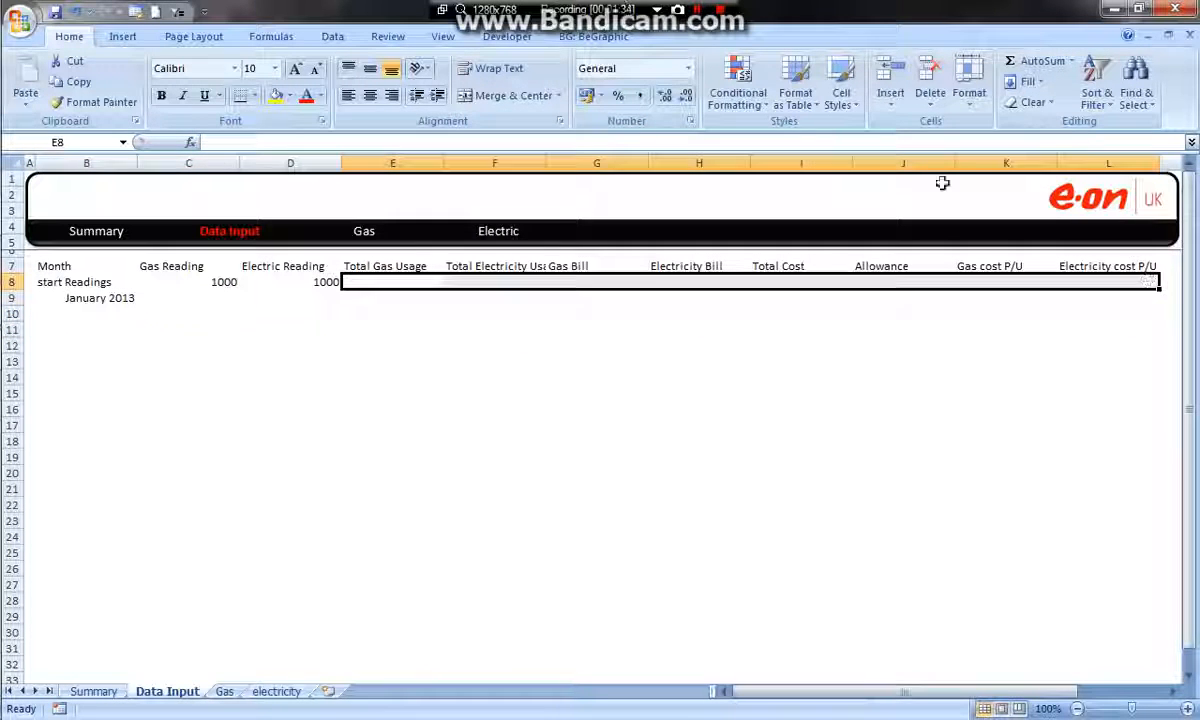
click(242, 298)
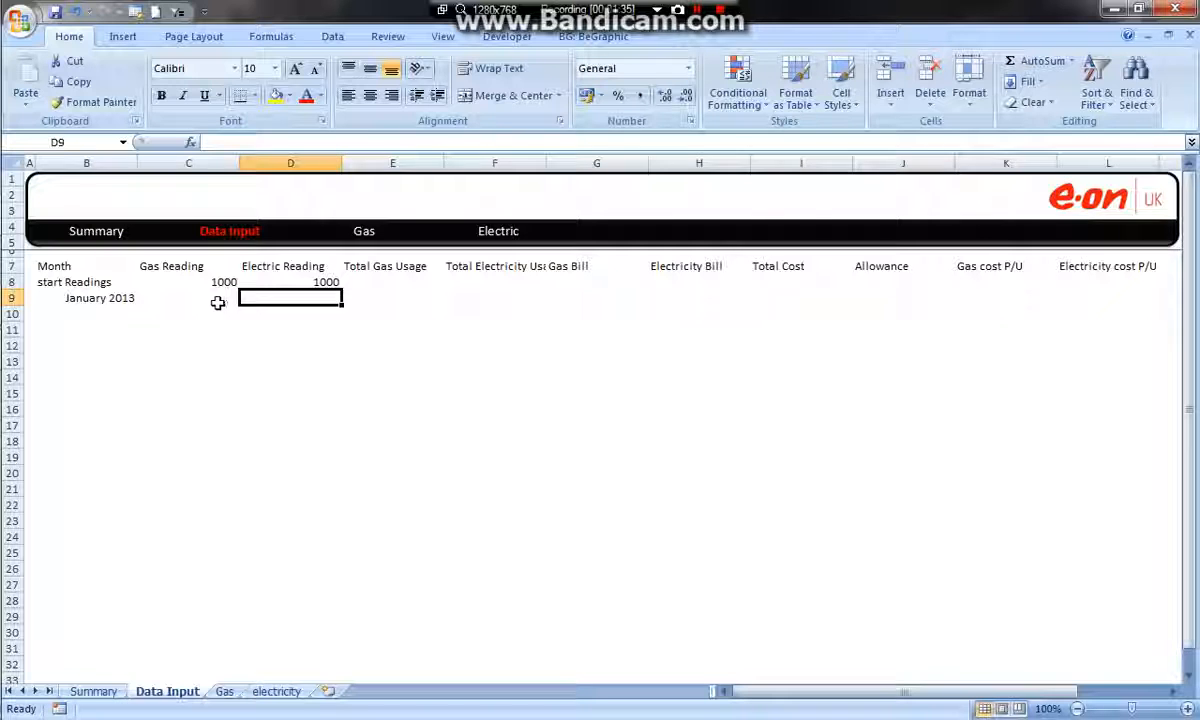
click(217, 302)
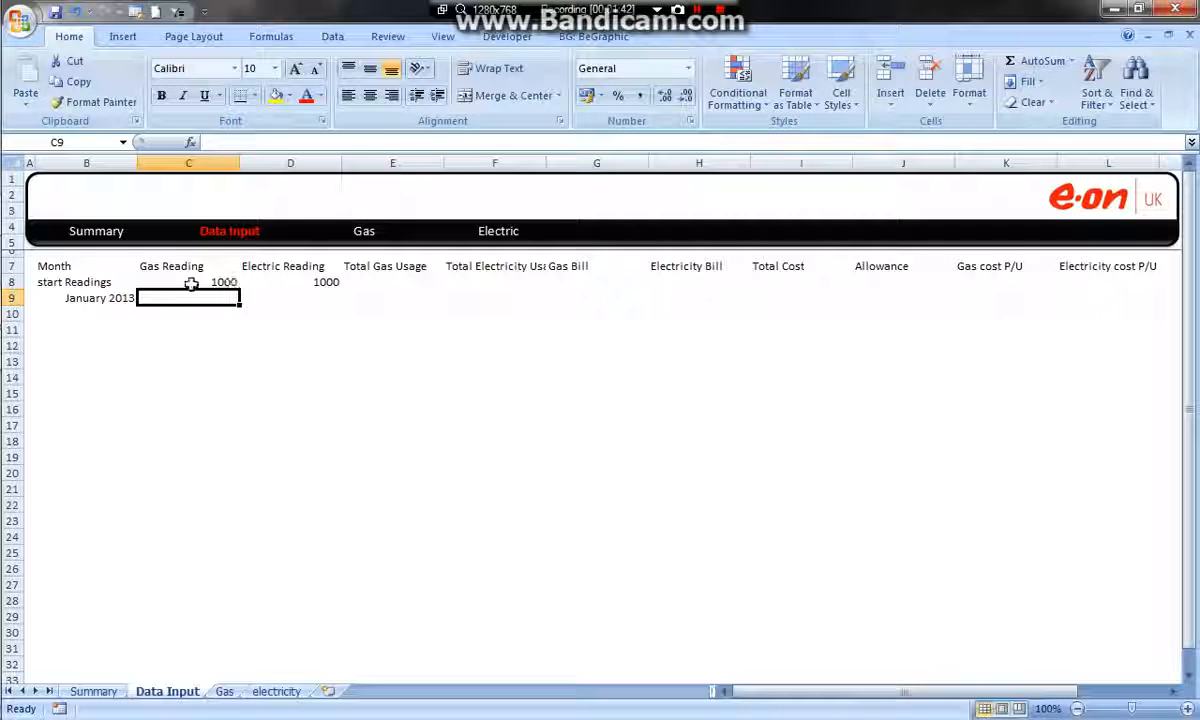
drag(204, 280, 268, 285)
click(369, 95)
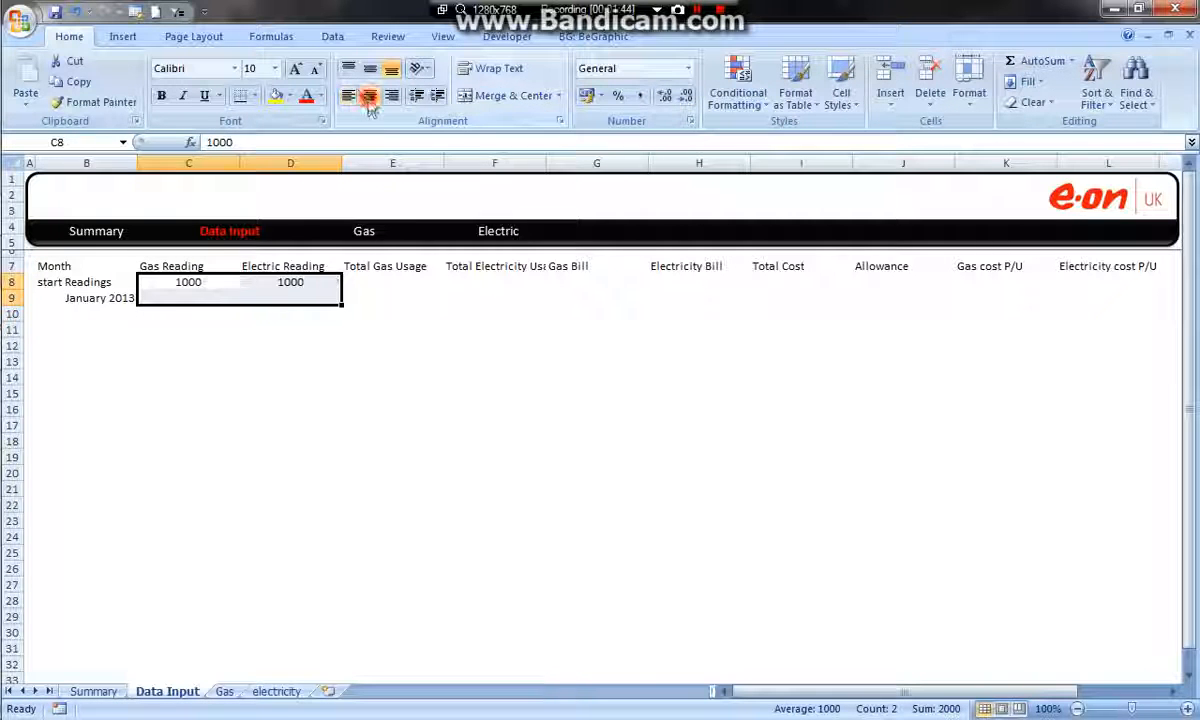
click(324, 282)
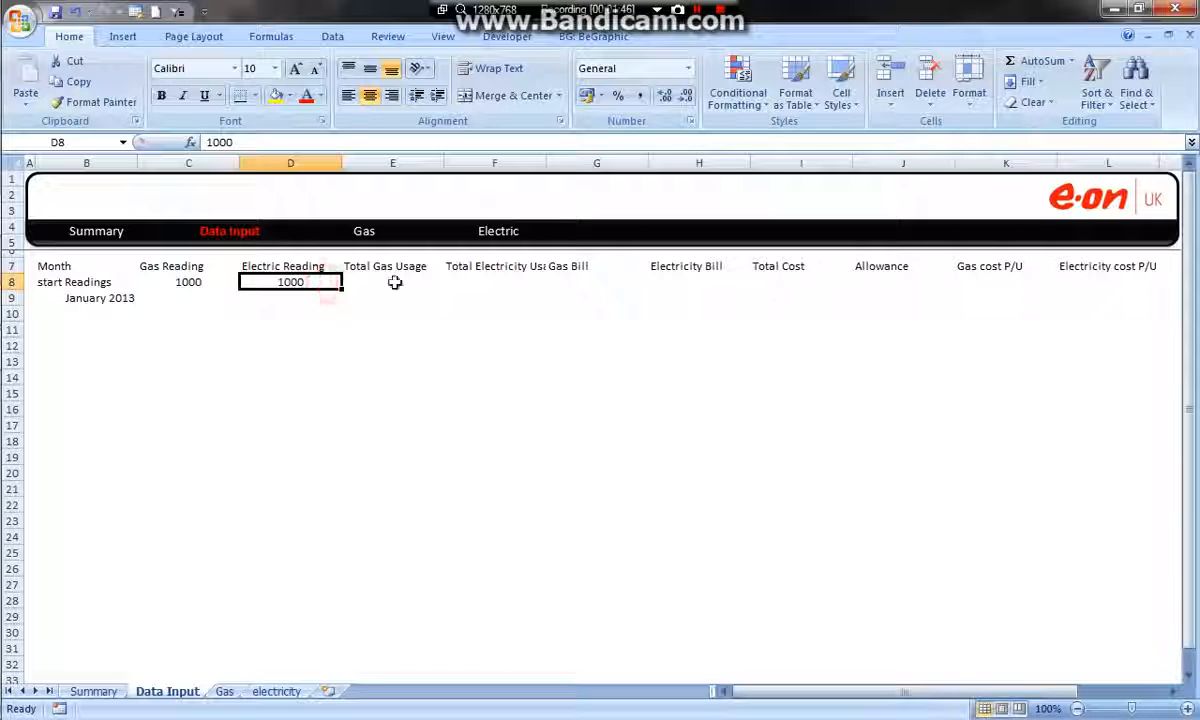
Enter 1500 as both the January 2013 gas reading in C9 and the electric reading in D9
click(175, 298)
text(15000)
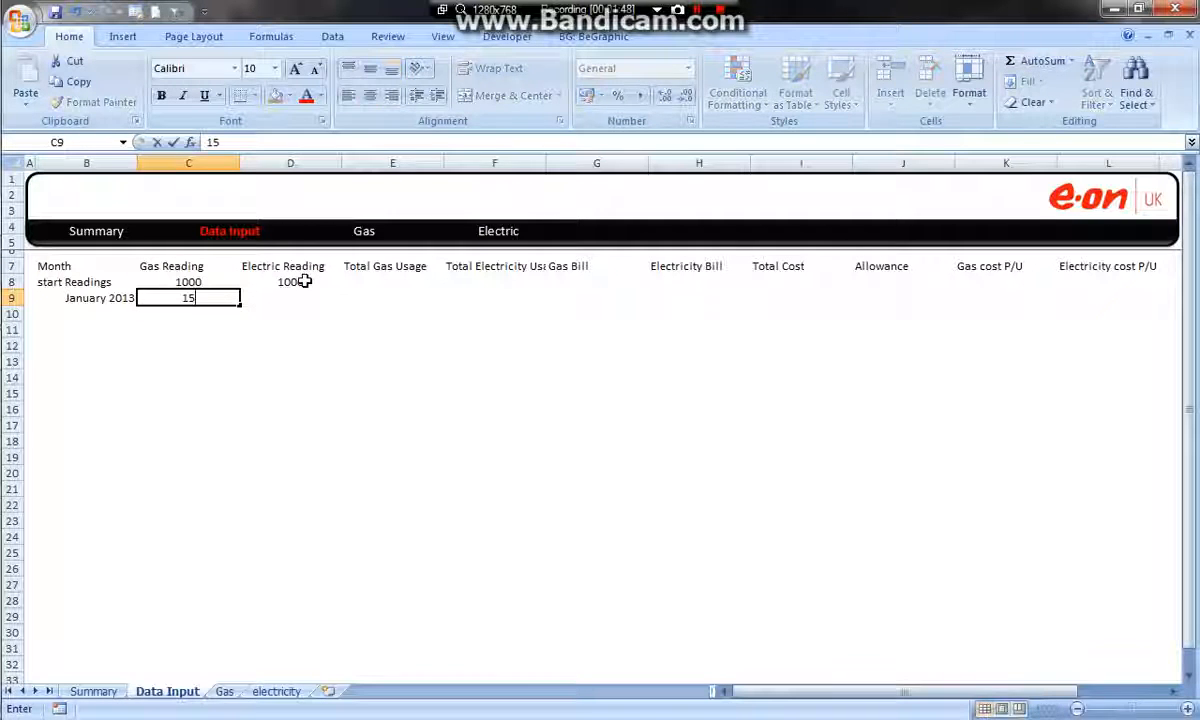
key(Tab)
text(1500)
key(Tab)
Calculate January's total gas usage in E9 with the formula =C9-C8
click(393, 281)
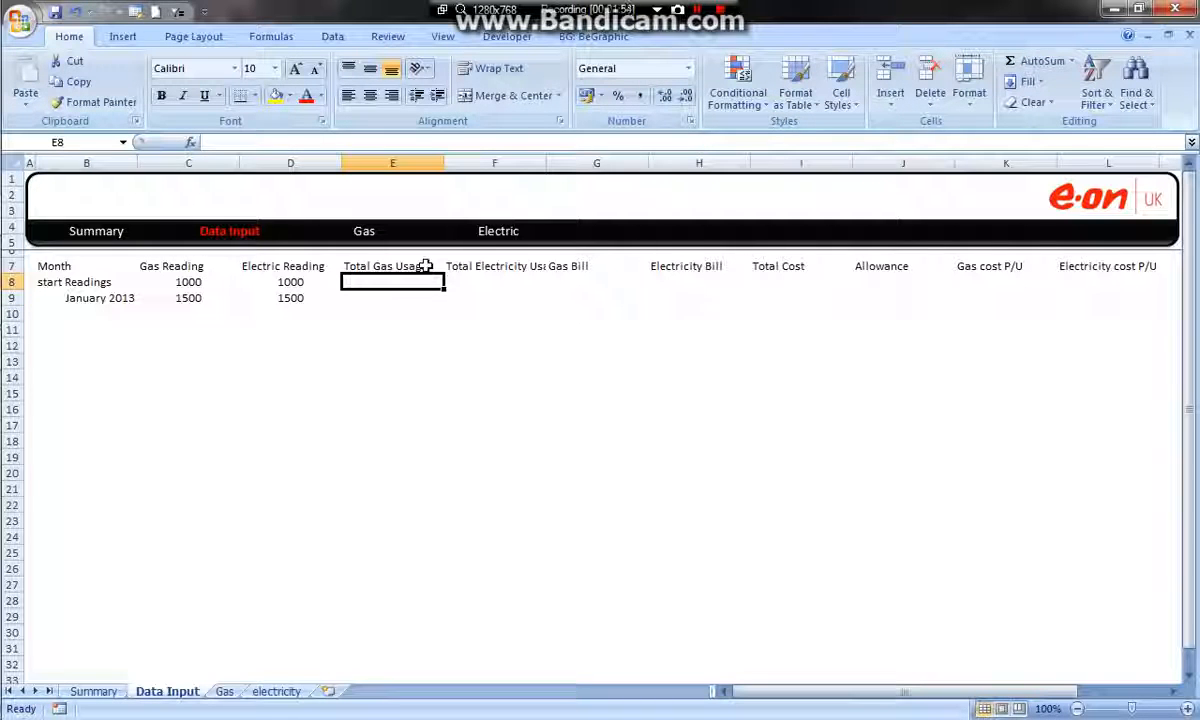
click(418, 299)
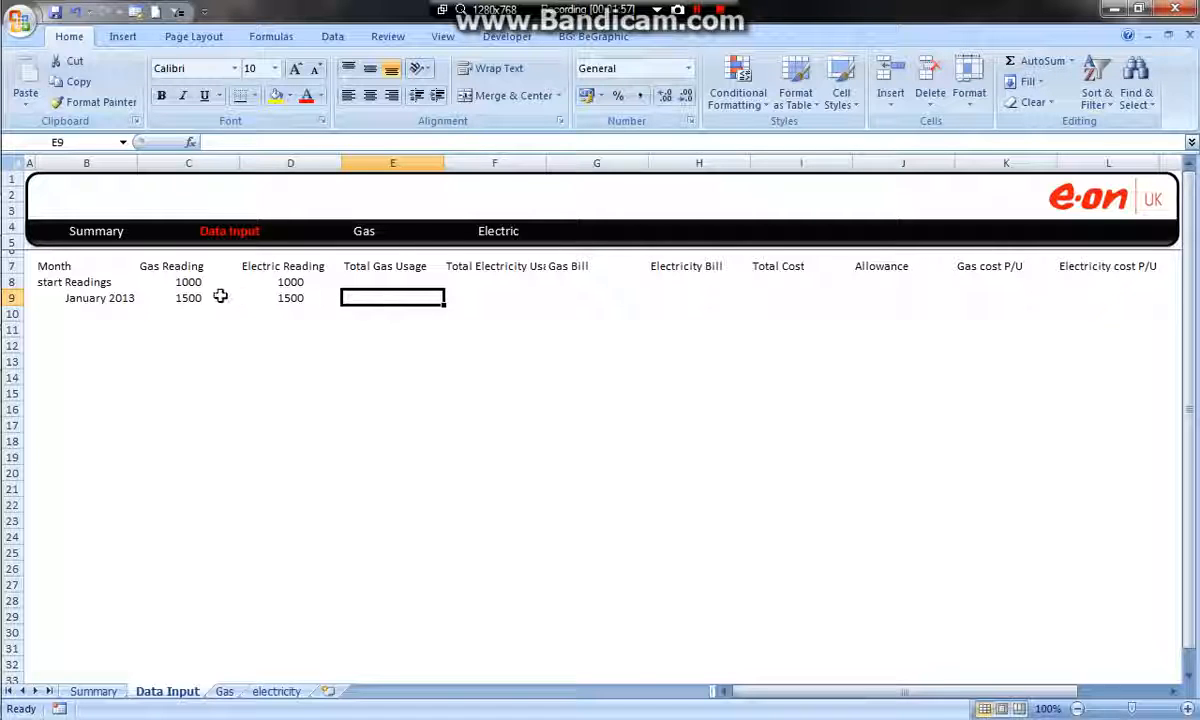
click(188, 298)
click(350, 291)
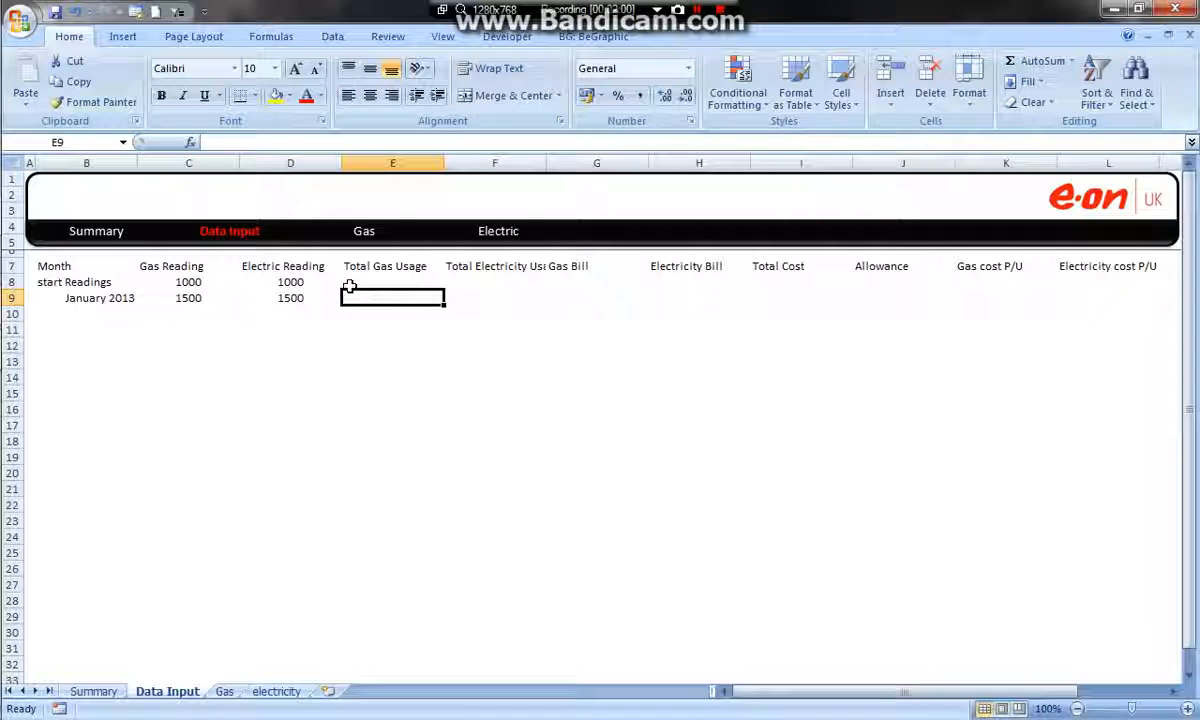
text(=)
click(200, 300)
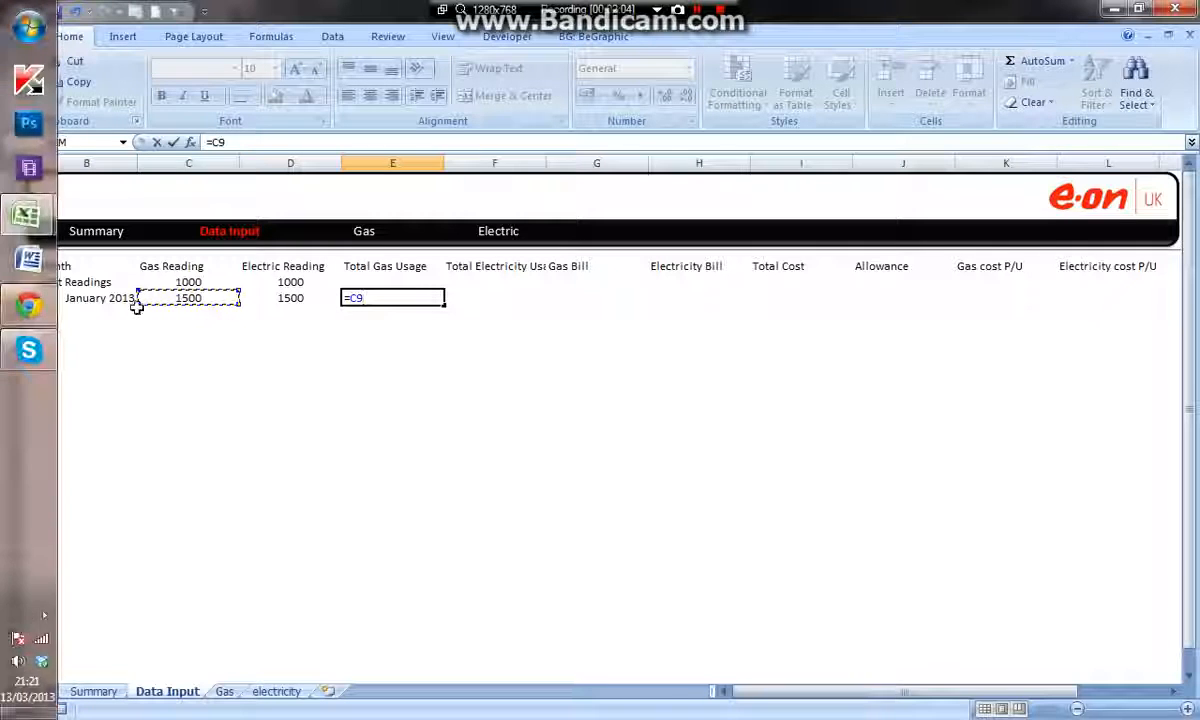
text(-)
click(214, 282)
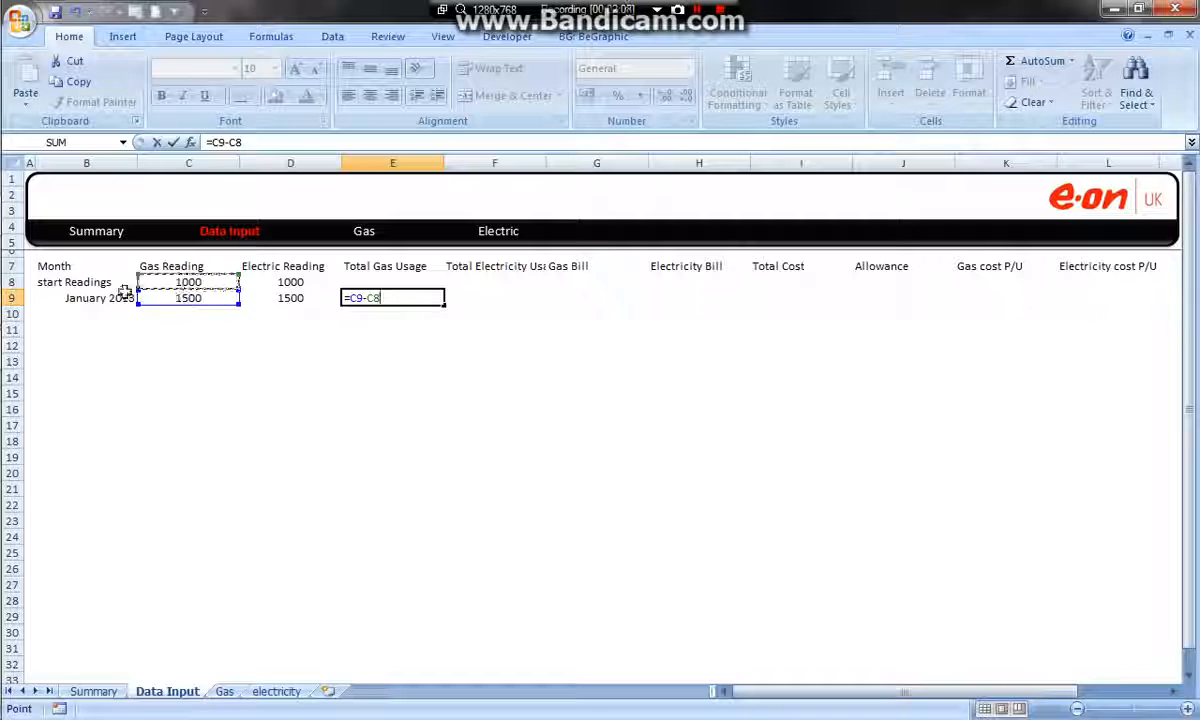
key(Return)
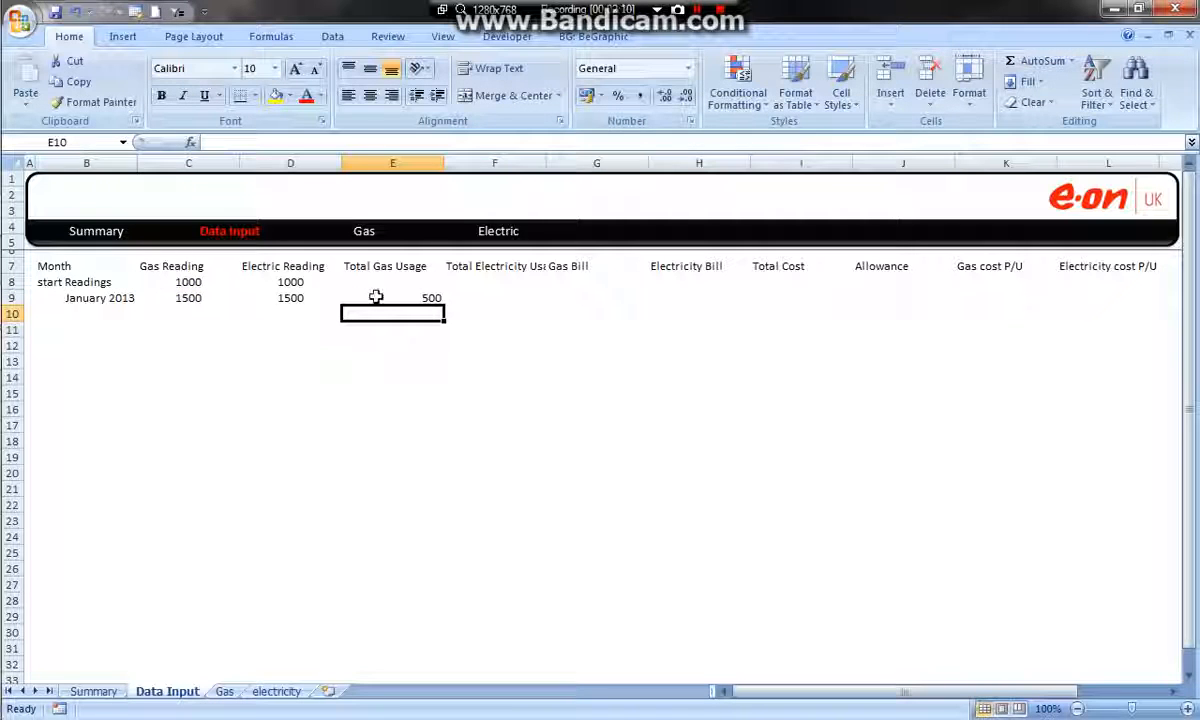
Capitalise the first letter of the label in B8 so it reads "Start Readings"
click(42, 282)
double_click(40, 282)
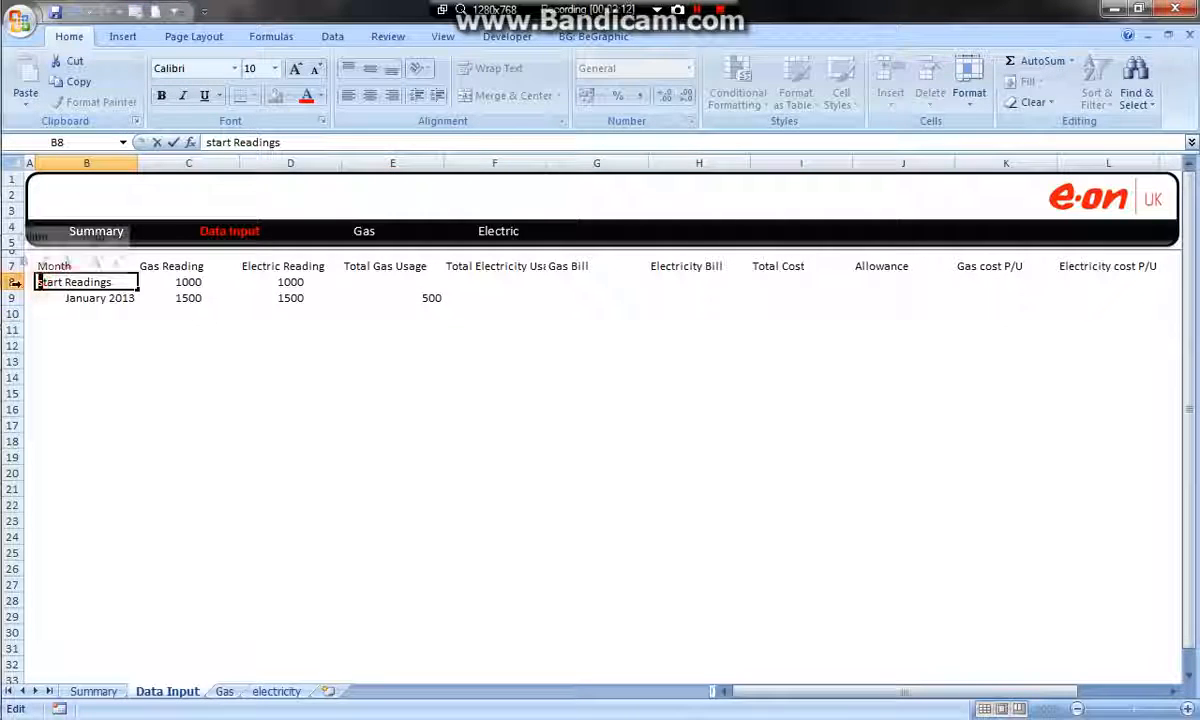
key(Delete)
text(S)
click(330, 374)
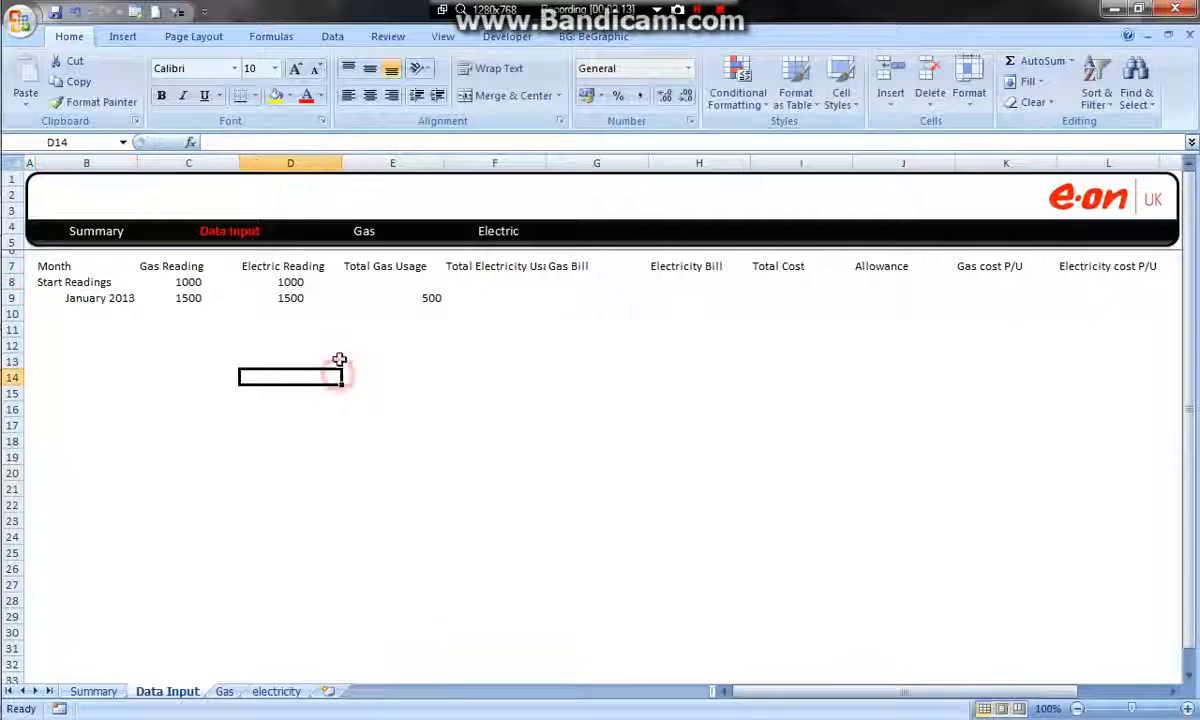
Enter February 2013 as the month in B10, below January 2013
click(416, 304)
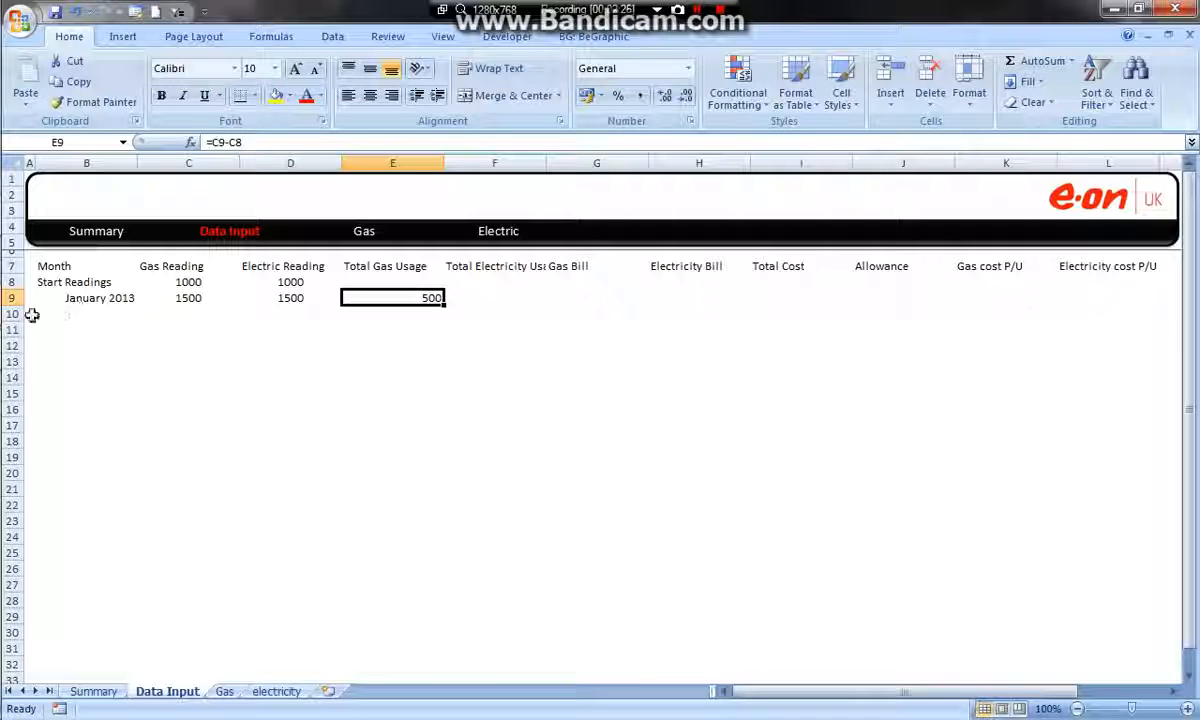
click(79, 313)
text(F)
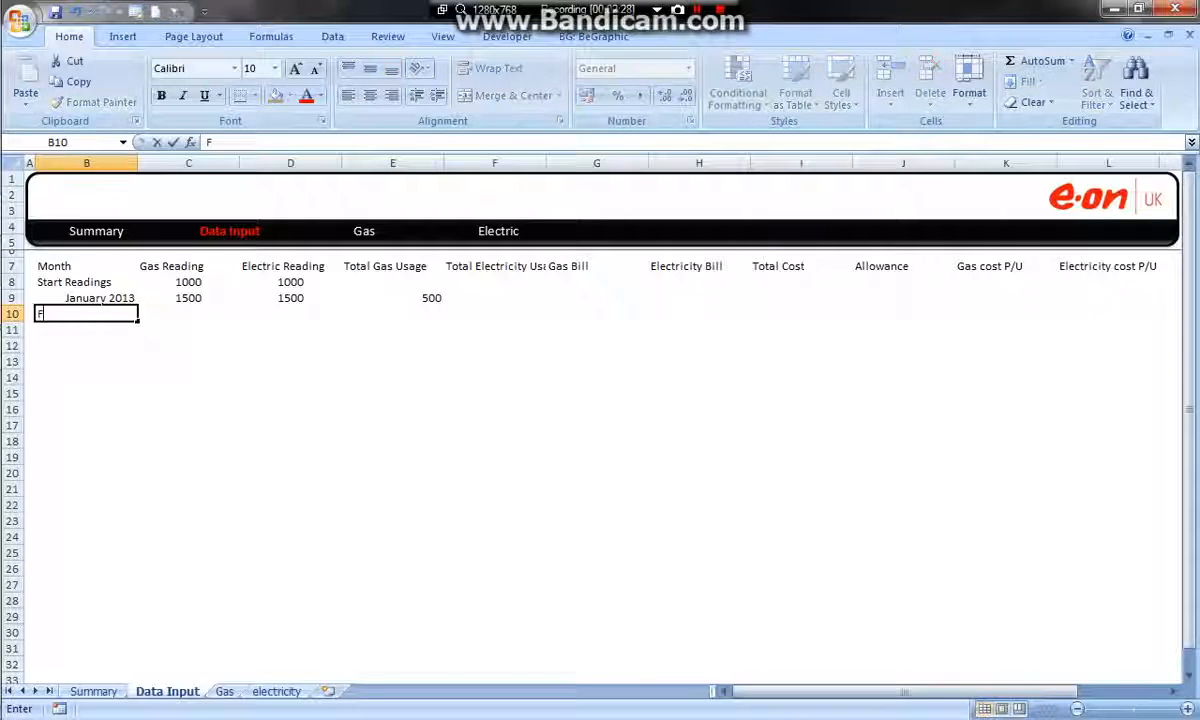
text(ebruary 10)
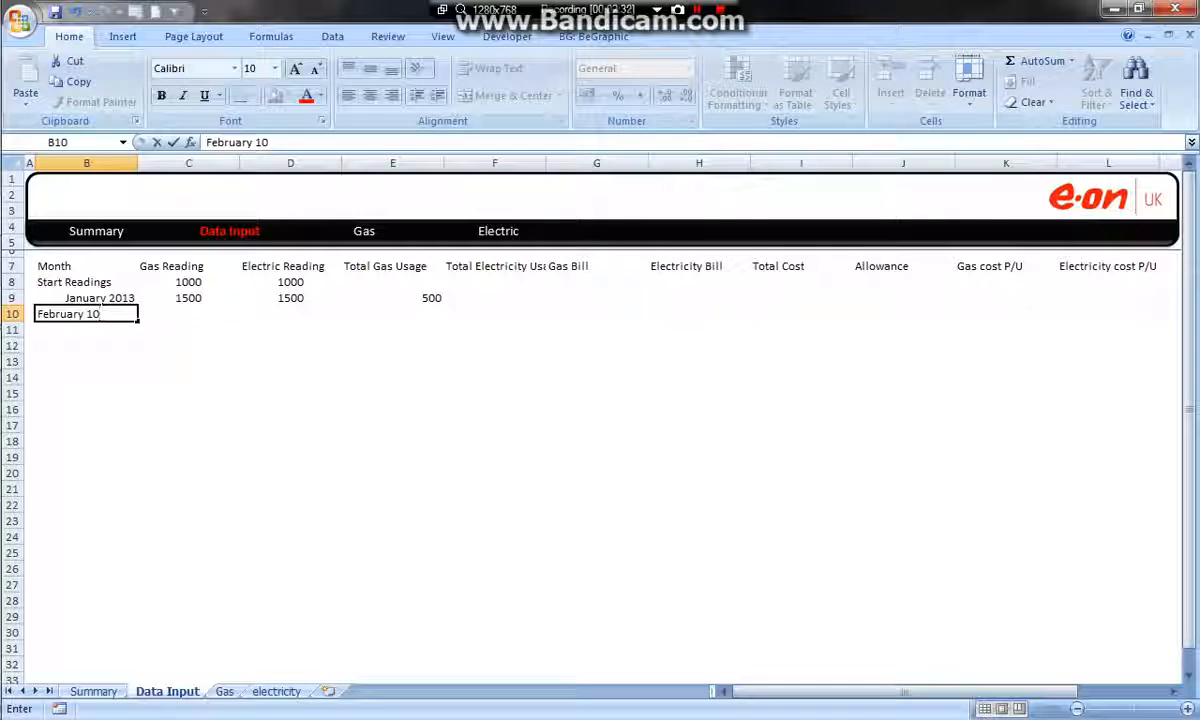
key(BackSpace)
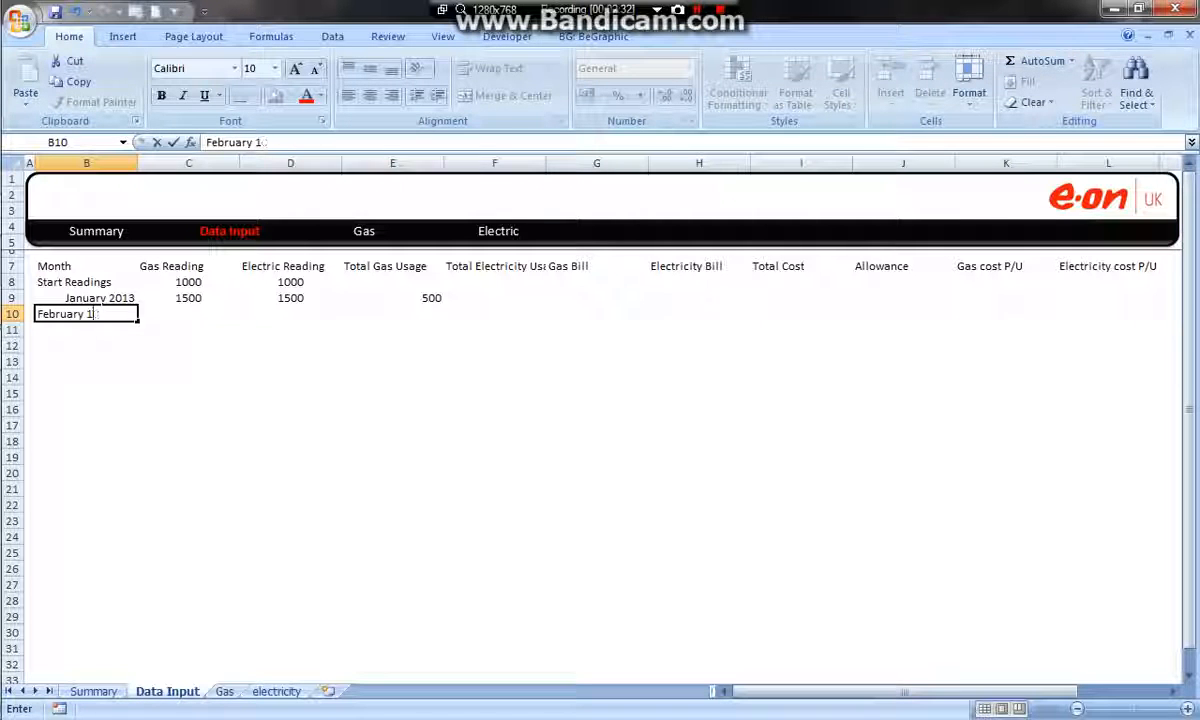
text(2013)
click(190, 340)
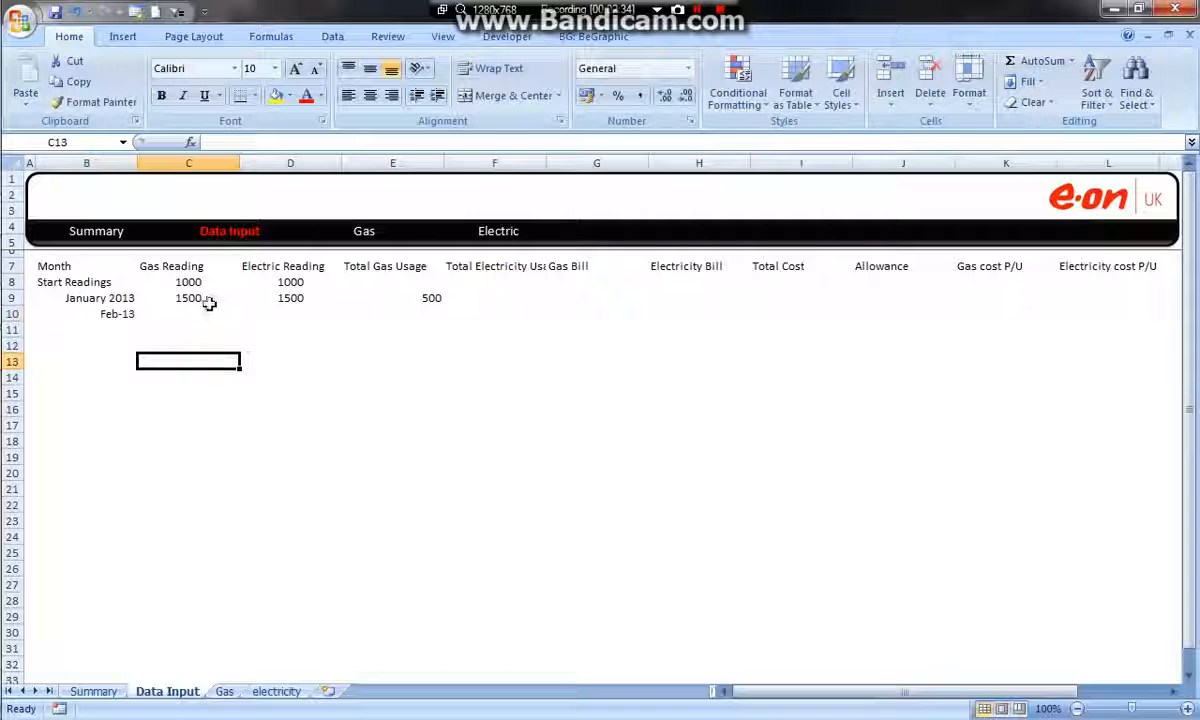
Try extending the January gas usage formula from E9 to E10, and clear the copied formula
click(198, 315)
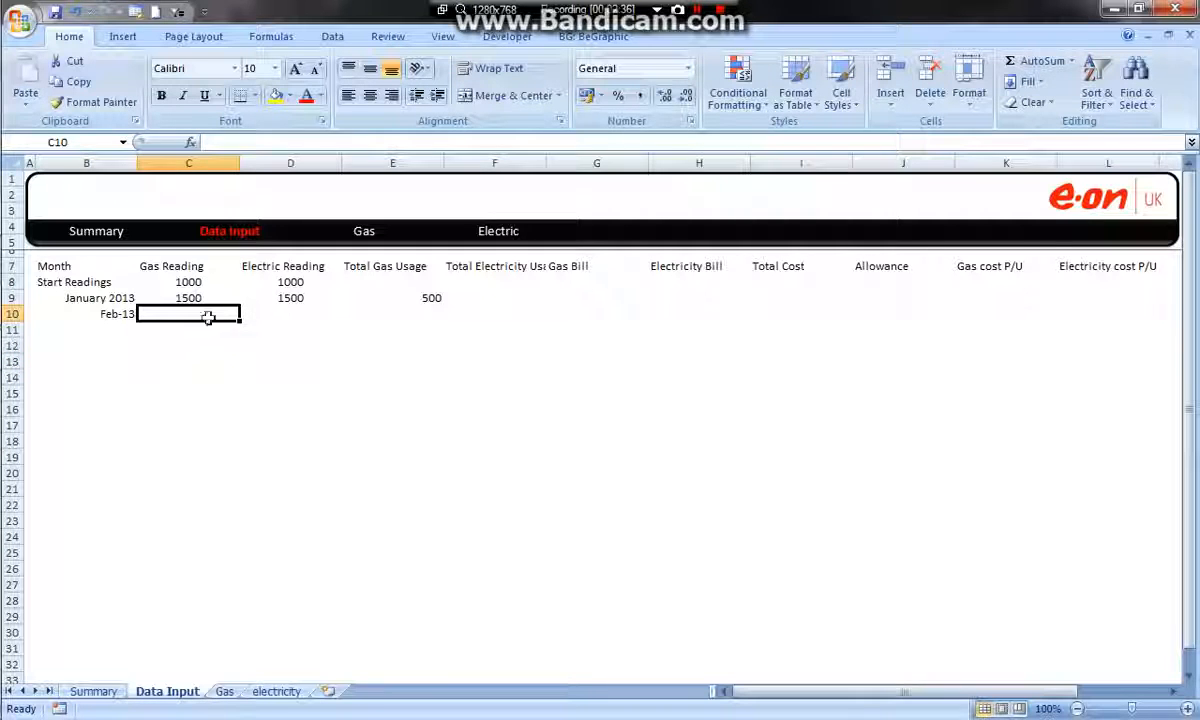
click(380, 297)
drag(445, 307, 446, 320)
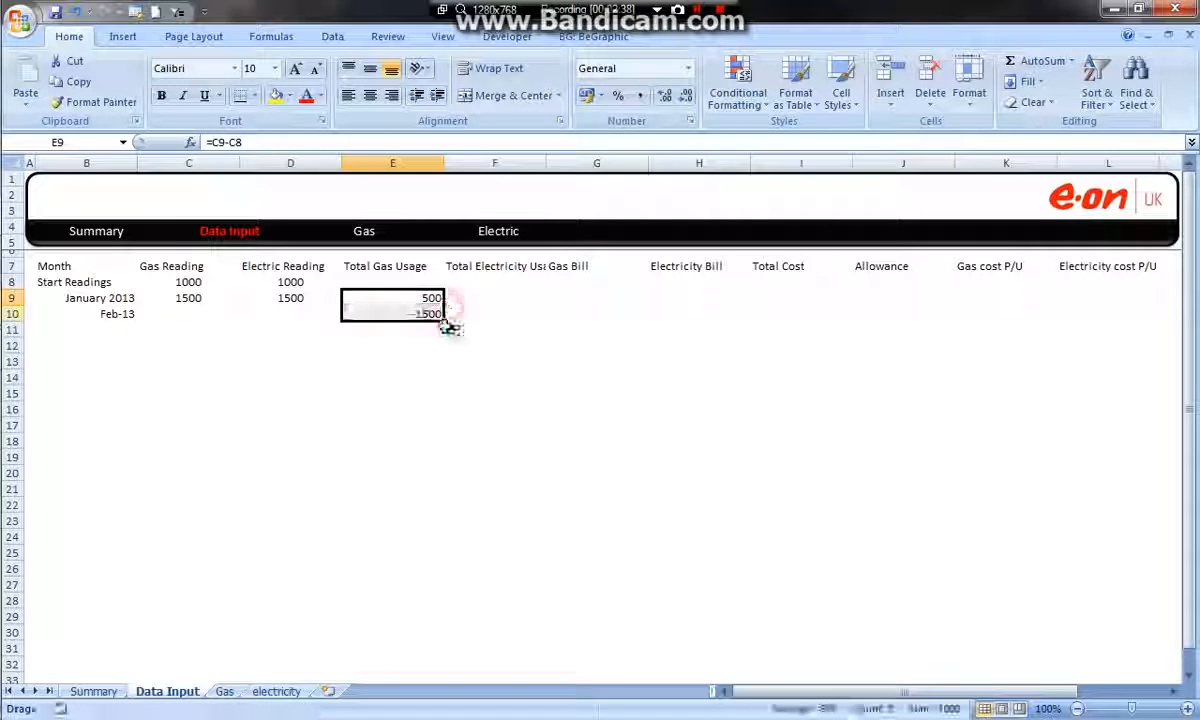
click(182, 317)
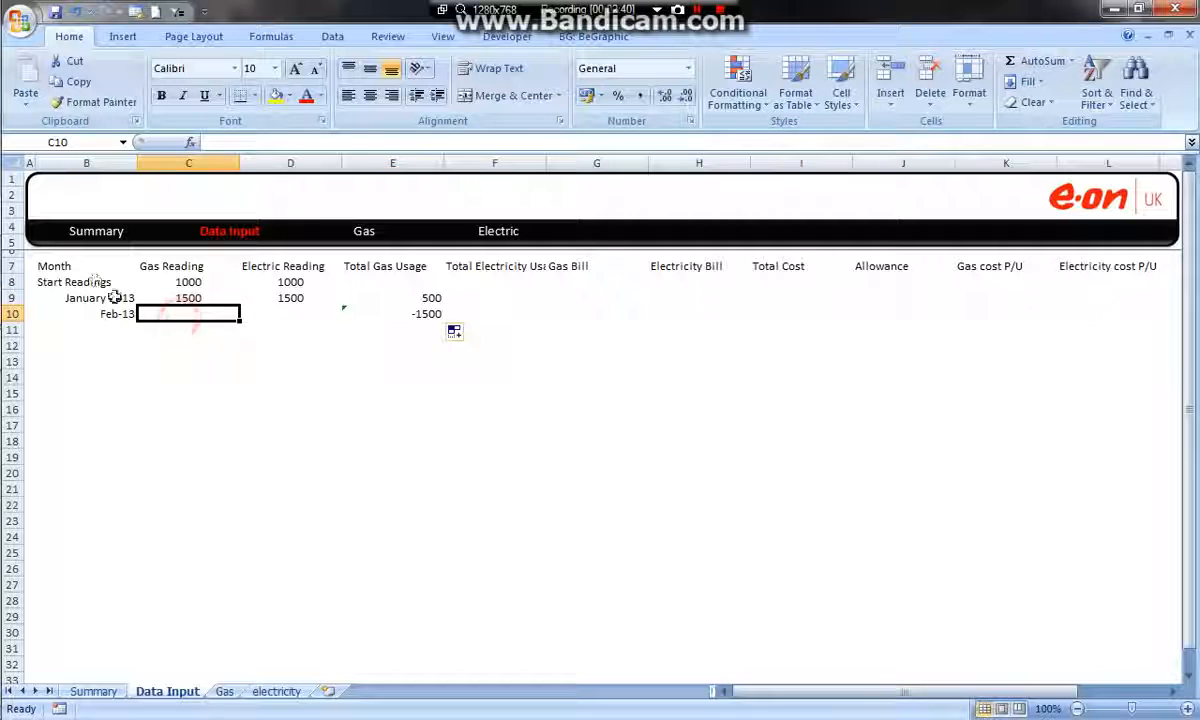
click(428, 303)
click(360, 318)
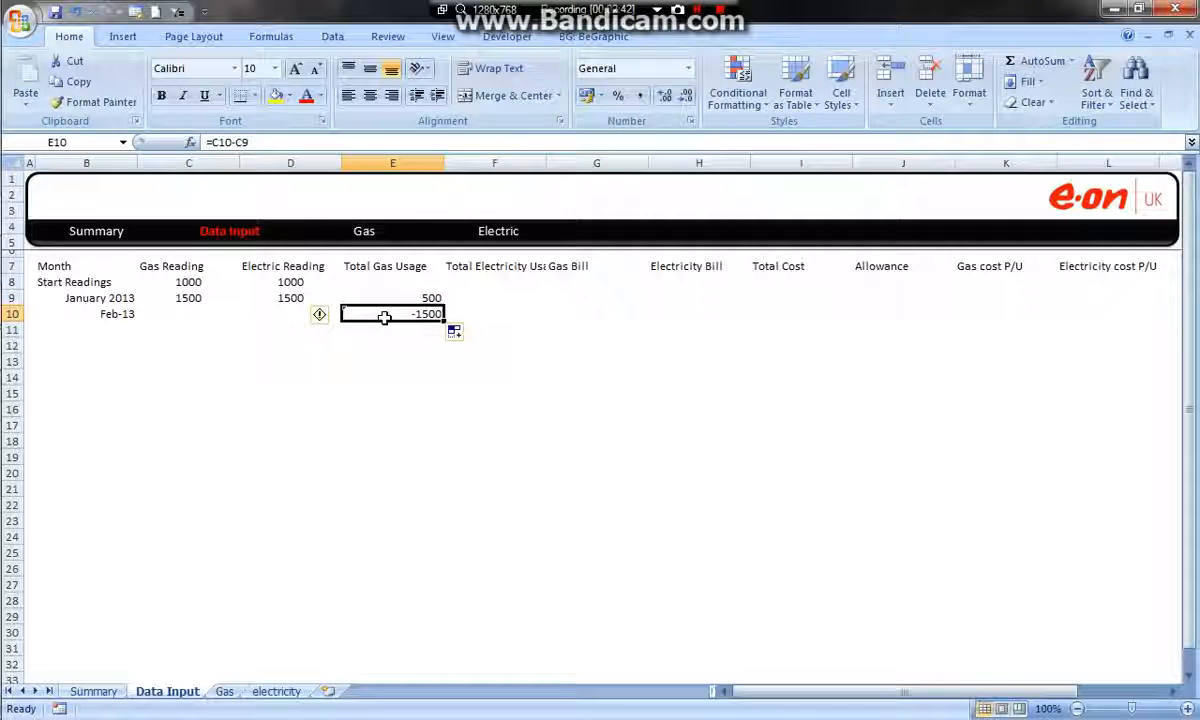
key(Delete)
click(428, 297)
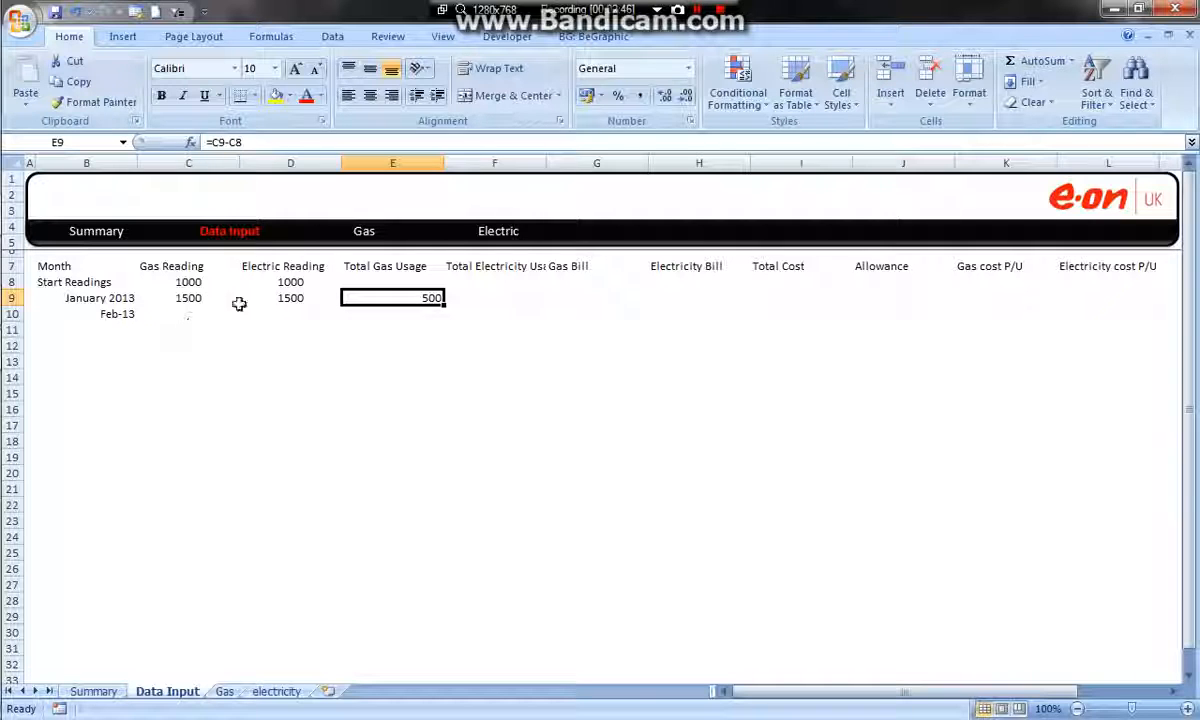
Apply all borders to the table range B7:L12
click(118, 313)
drag(108, 300, 259, 311)
drag(92, 282, 136, 302)
drag(82, 267, 1078, 352)
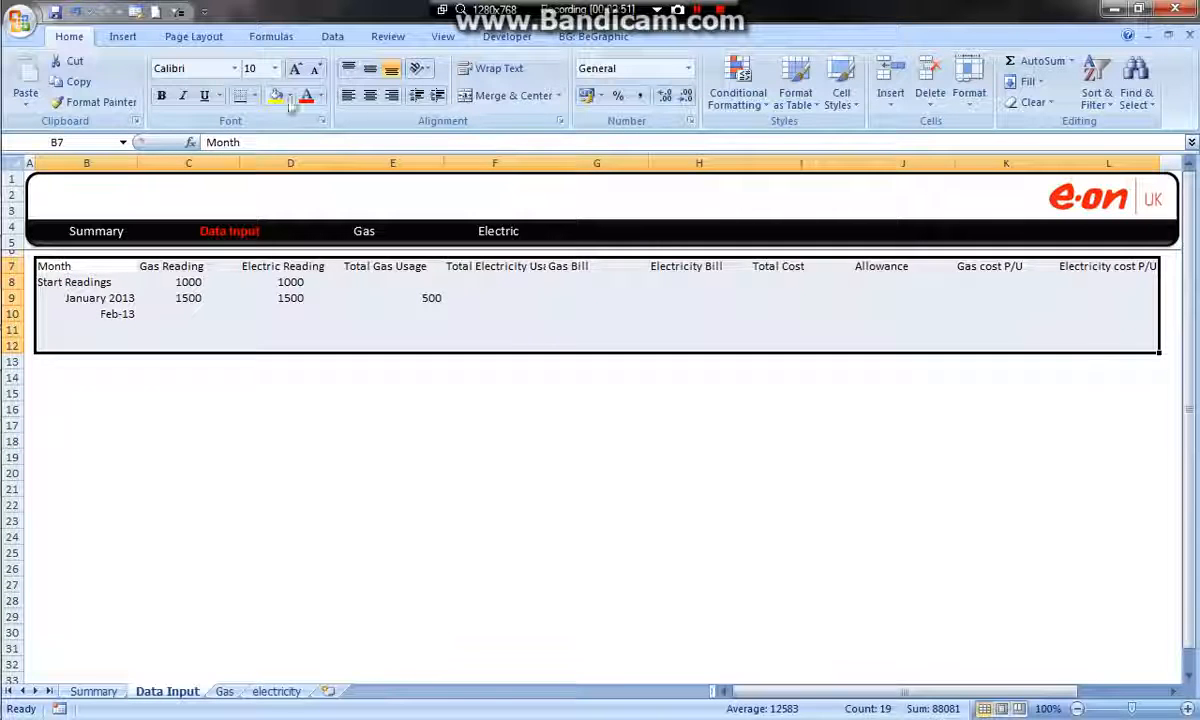
click(252, 95)
click(287, 246)
click(166, 391)
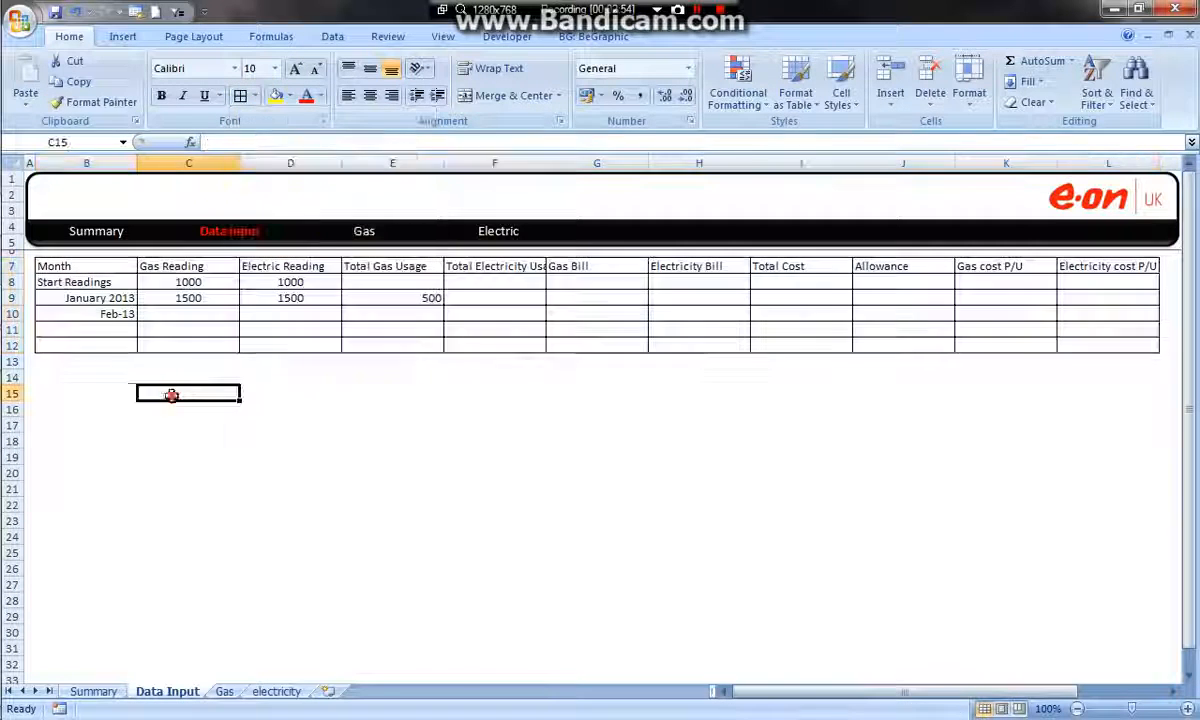
Apply the custom number format "mmmm yyyy" to the month cells B10:B12
click(118, 300)
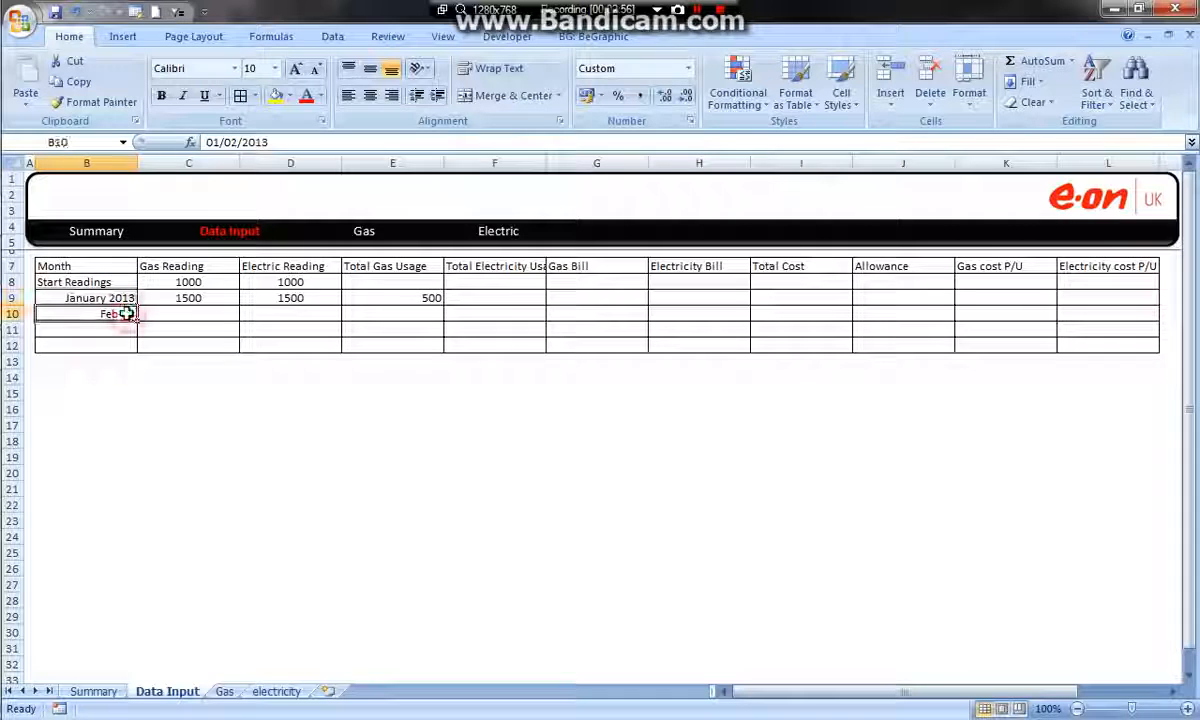
drag(127, 313, 113, 340)
right_click(113, 338)
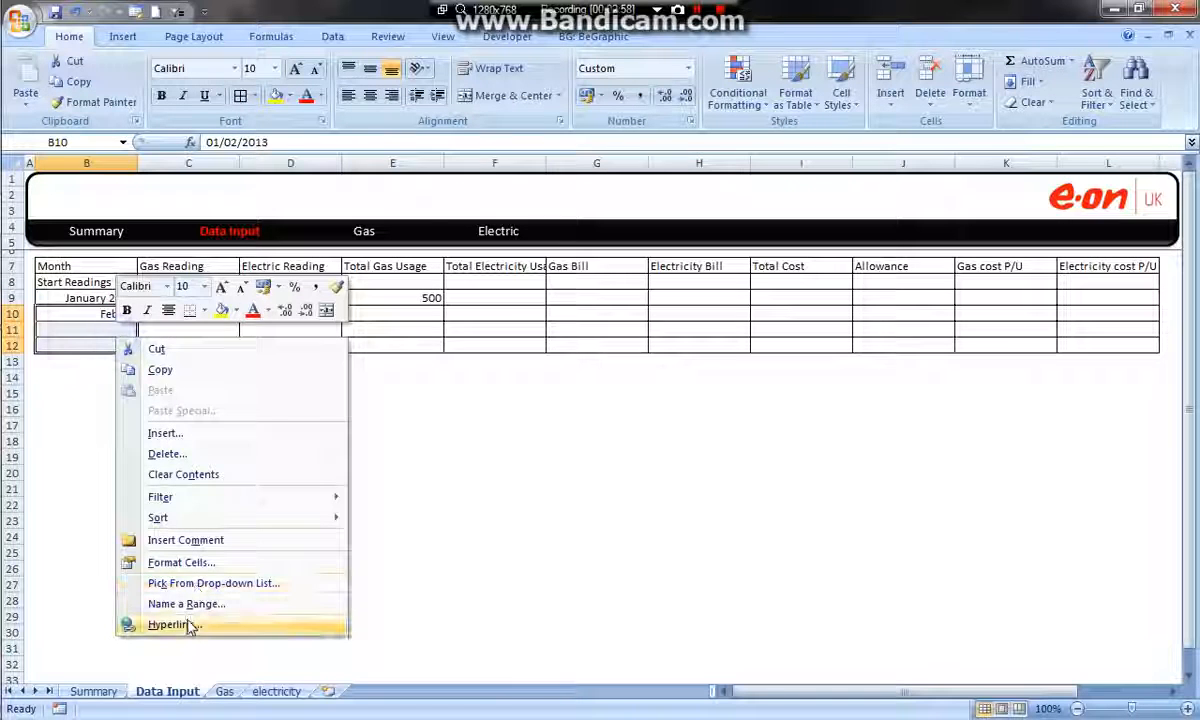
click(170, 562)
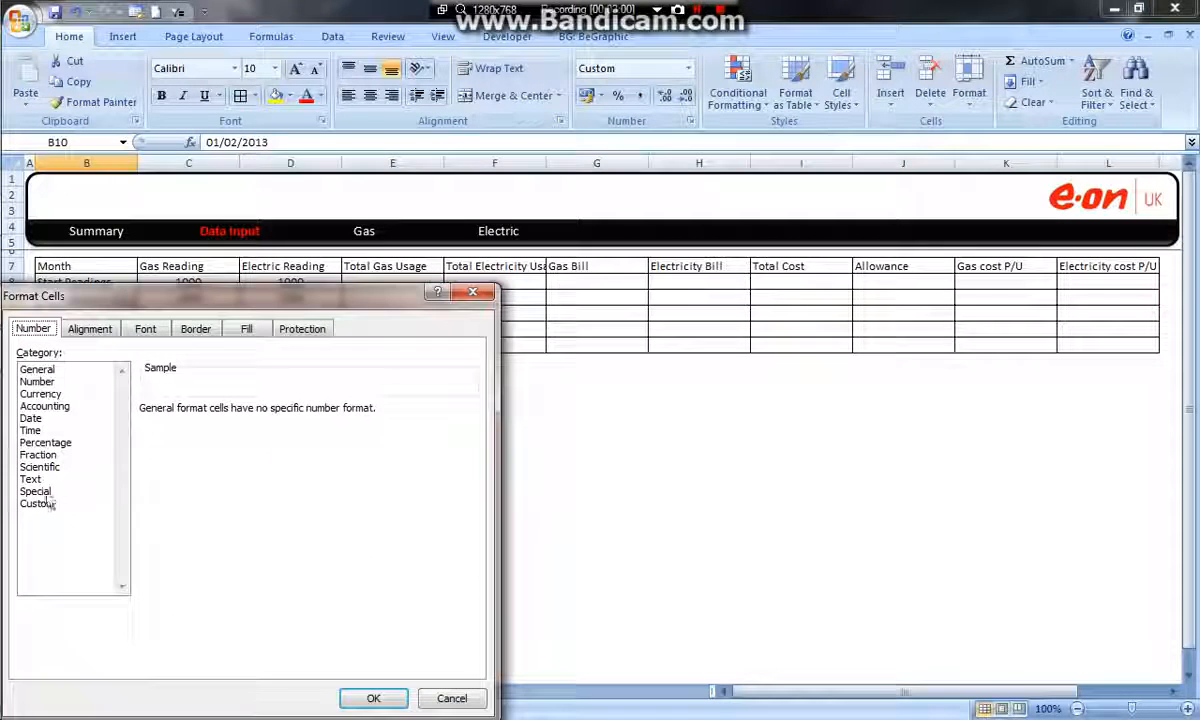
click(37, 503)
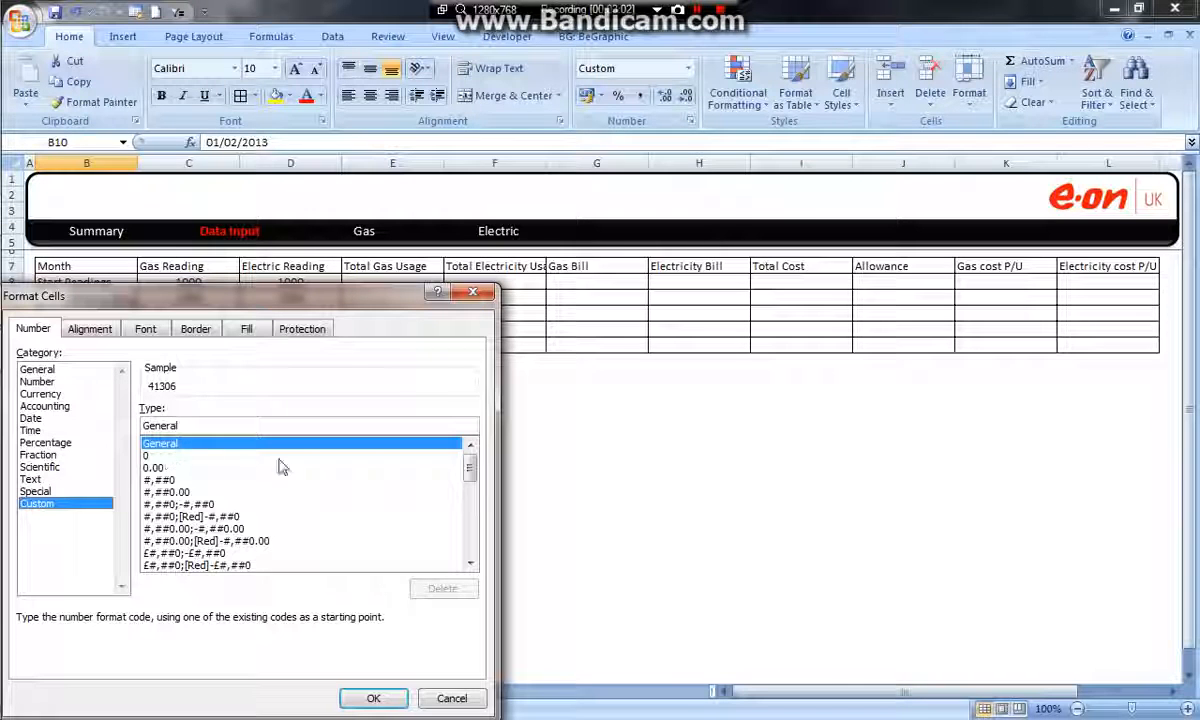
drag(477, 470, 471, 541)
click(182, 565)
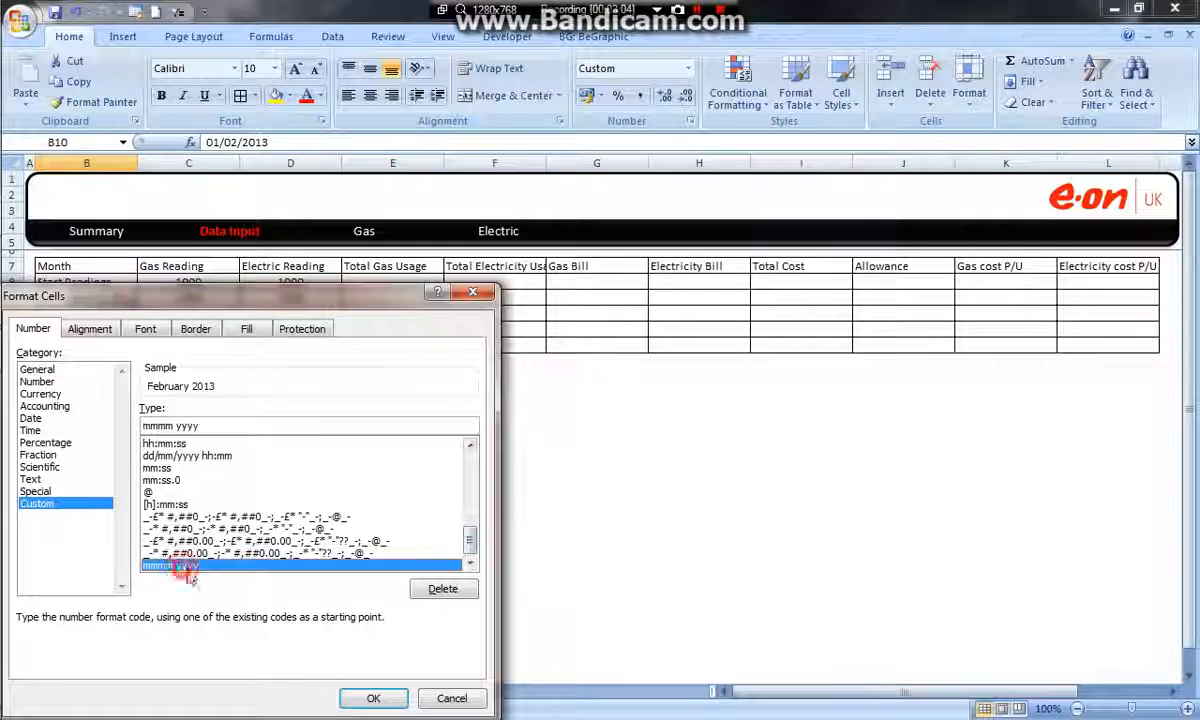
click(375, 698)
Enter March 2013 in B11 and extend the month series to April 2013 in B12
click(115, 328)
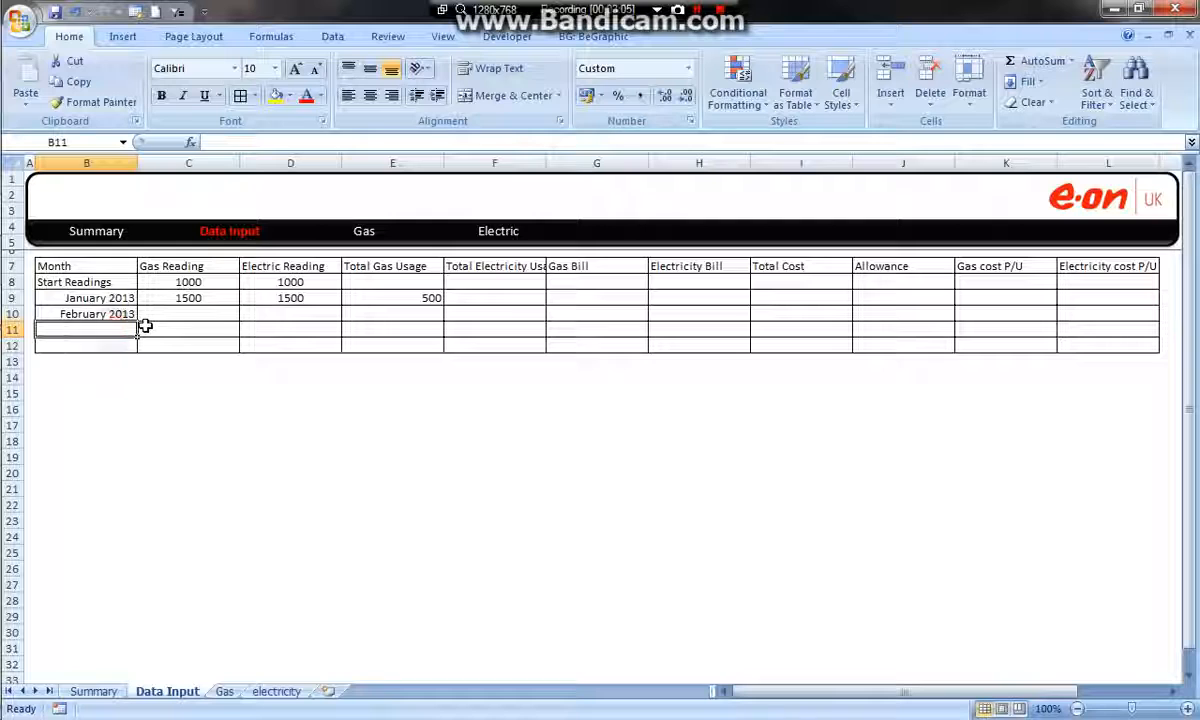
text(MArch 2013)
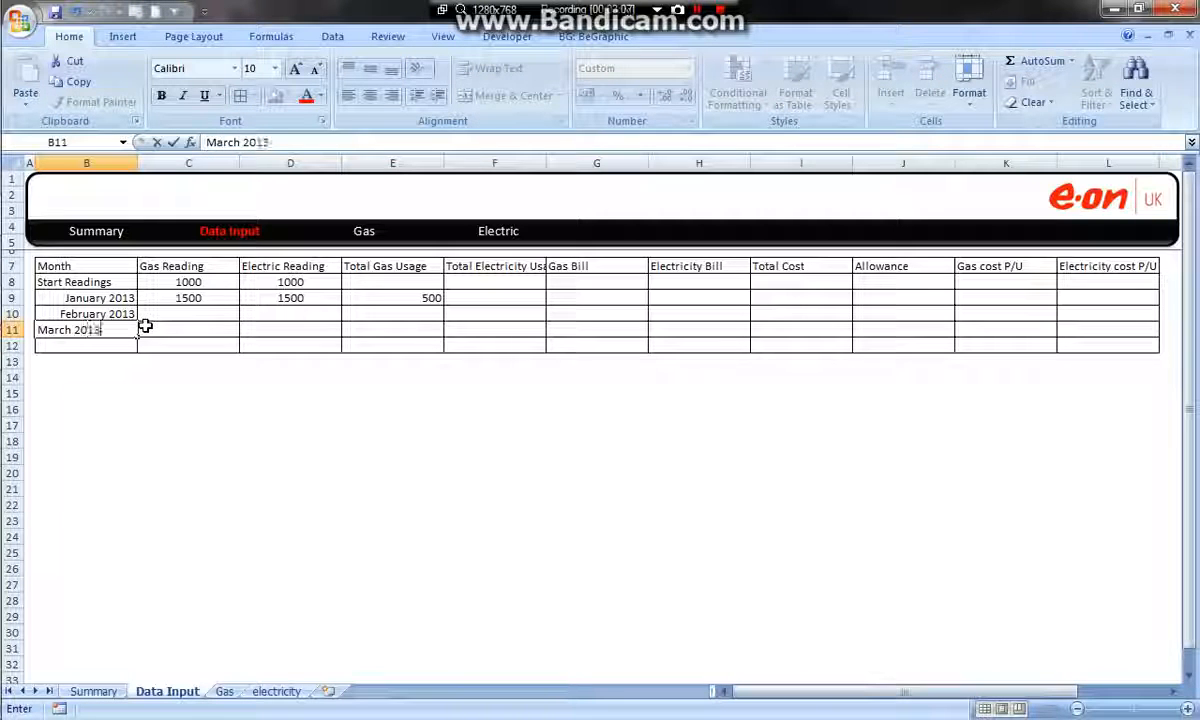
click(302, 447)
drag(100, 298, 137, 346)
click(161, 377)
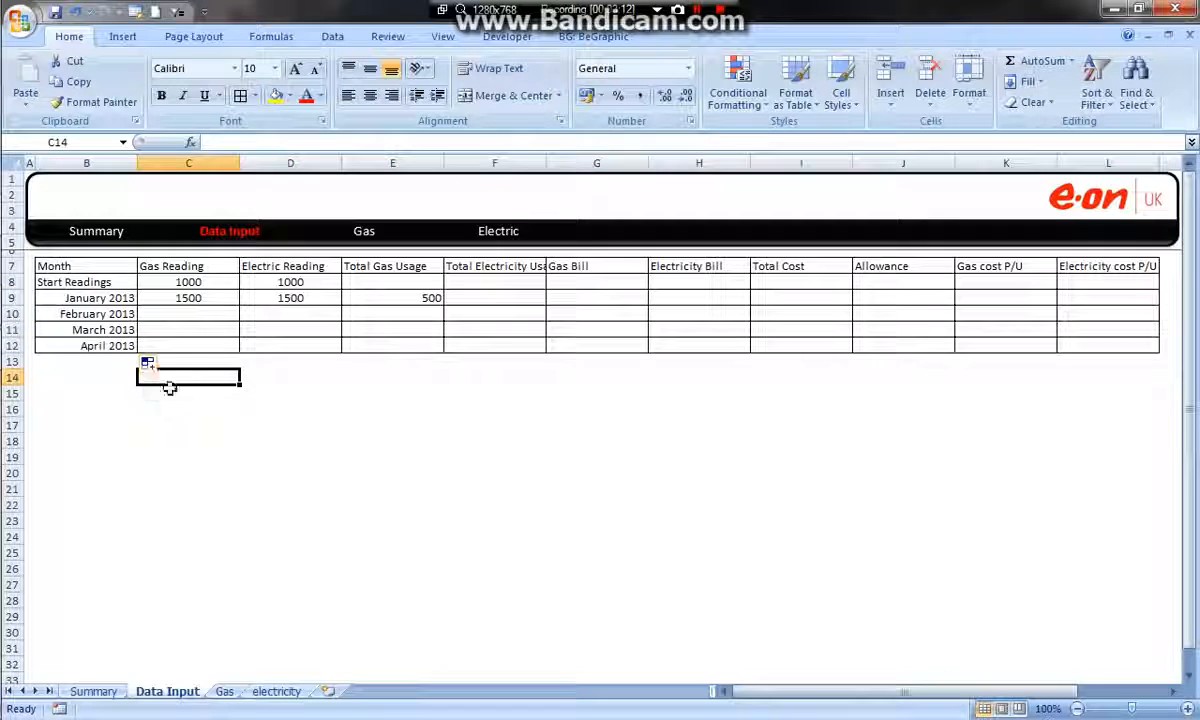
Fill the usage formula from E9 across the gas and electricity usage cells E9:F12
click(430, 300)
drag(446, 308, 540, 356)
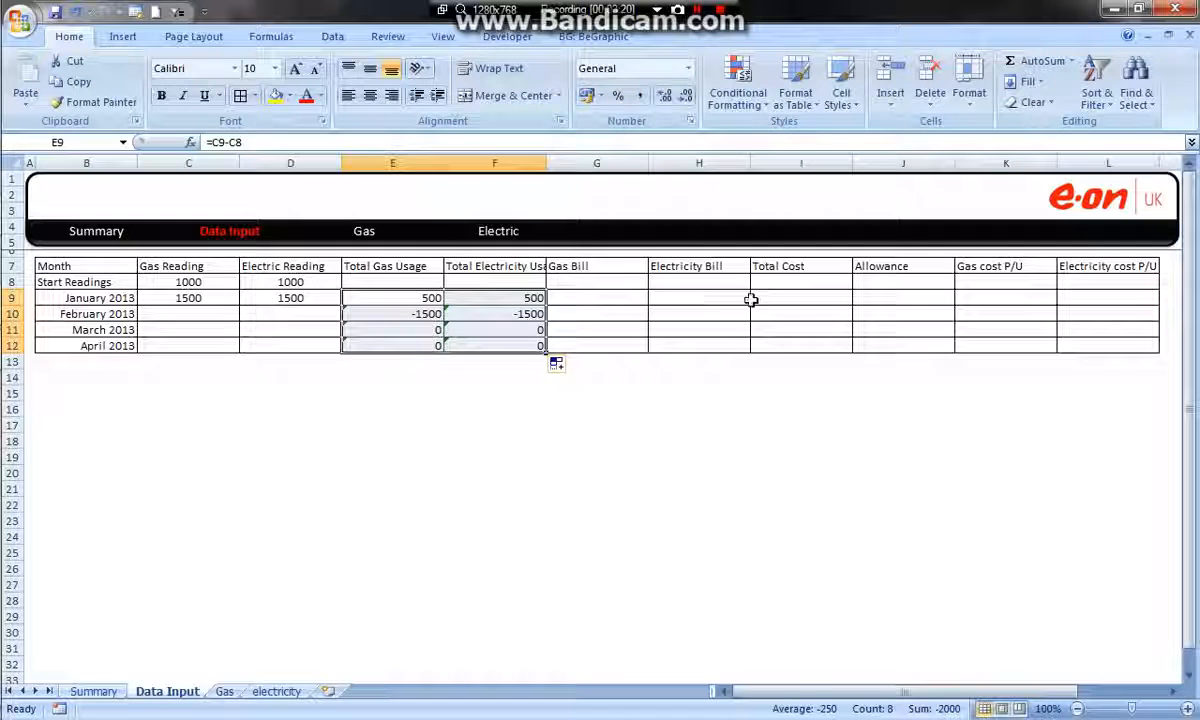
Calculate January's total cost in I9 with the formula =H9+G9 and fill it down to I12
click(786, 298)
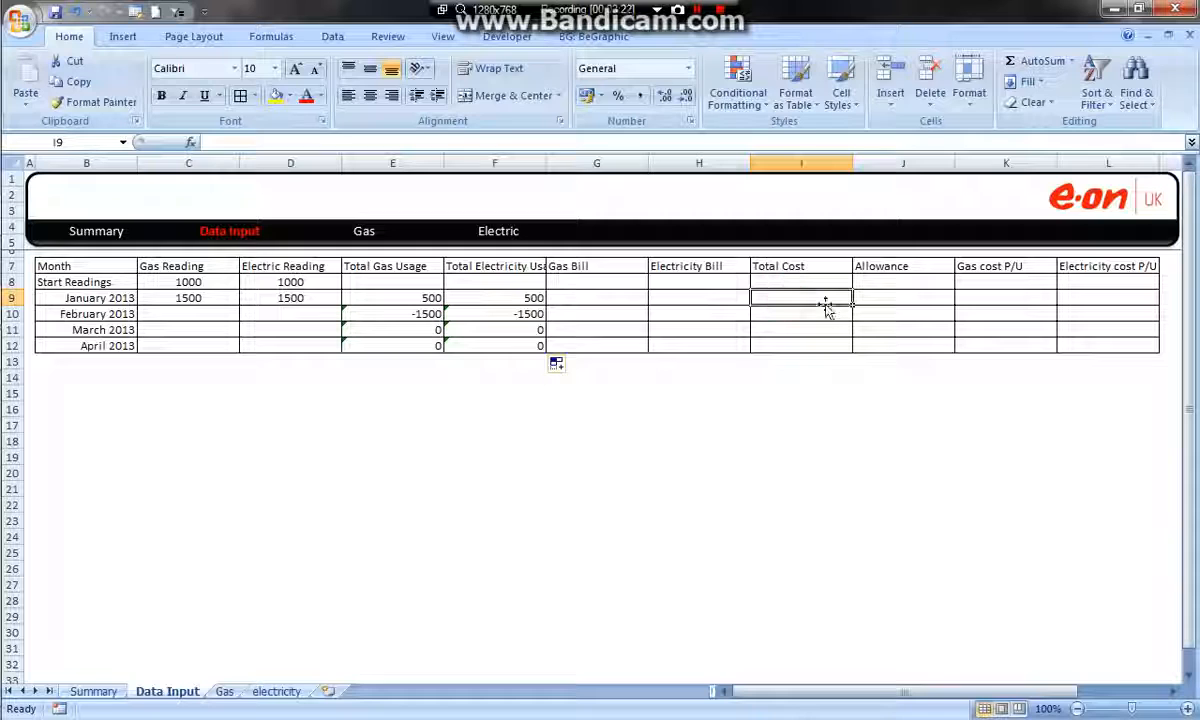
text(=)
key(Left)
text(+)
key(Left)
key(Left)
key(Return)
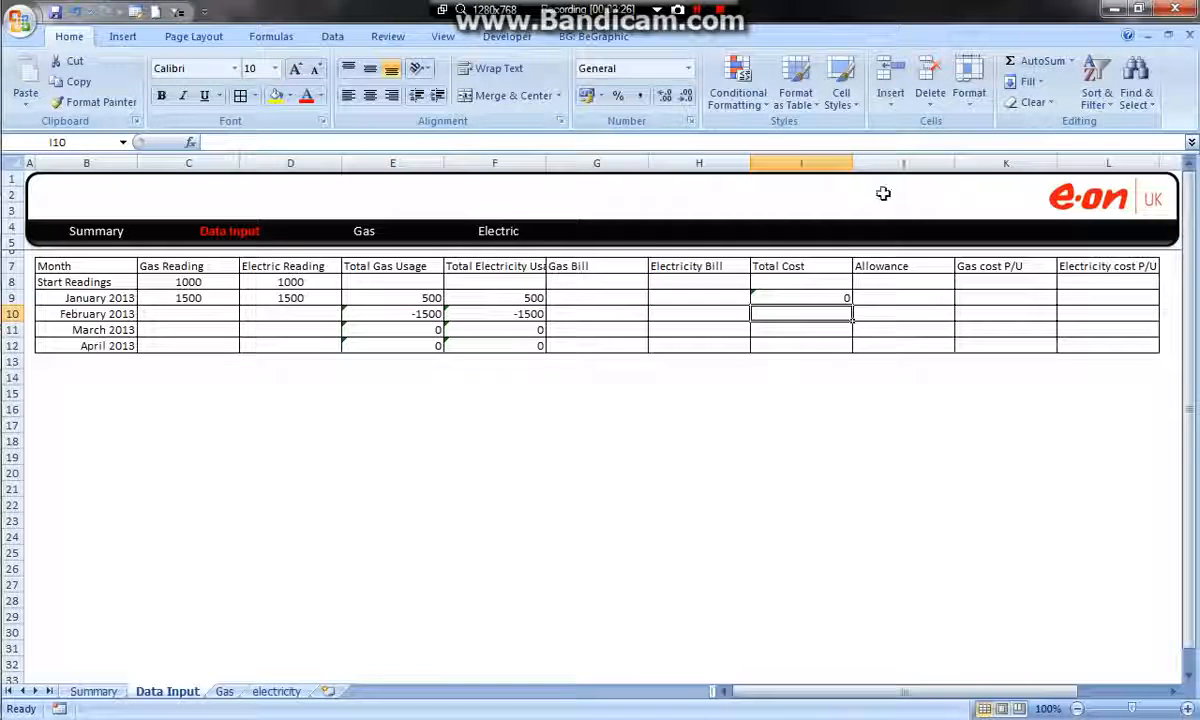
click(846, 297)
drag(848, 302, 850, 345)
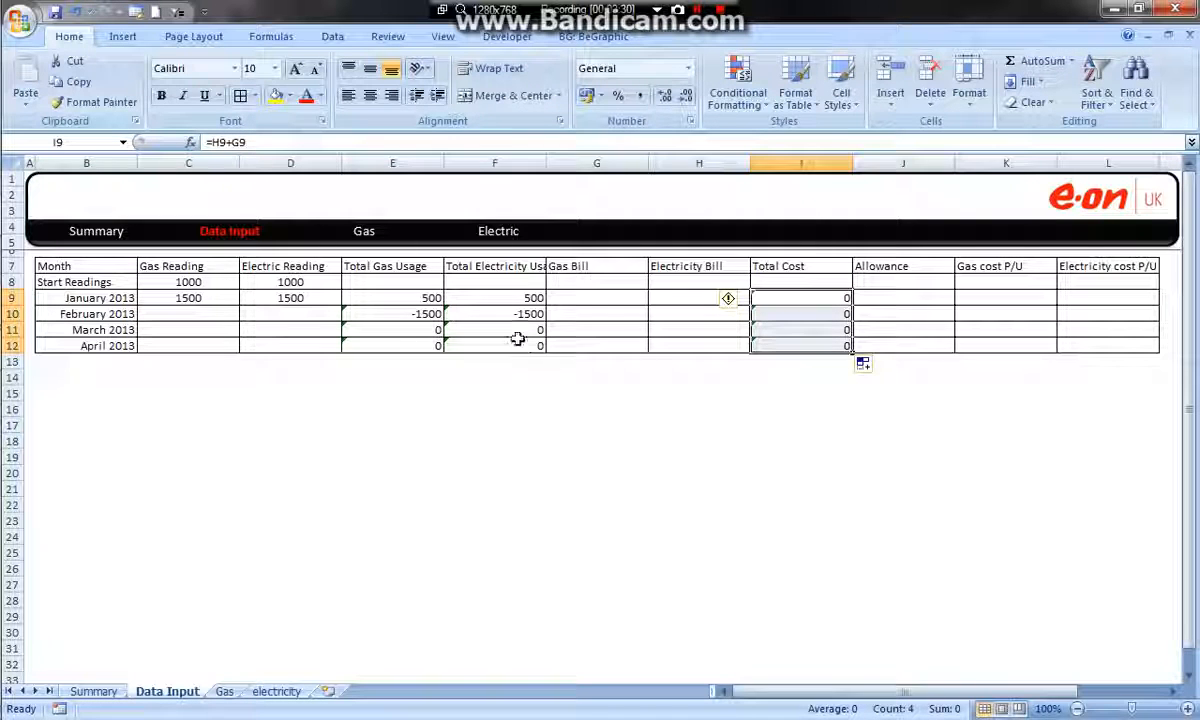
drag(530, 318, 414, 314)
drag(210, 310, 268, 346)
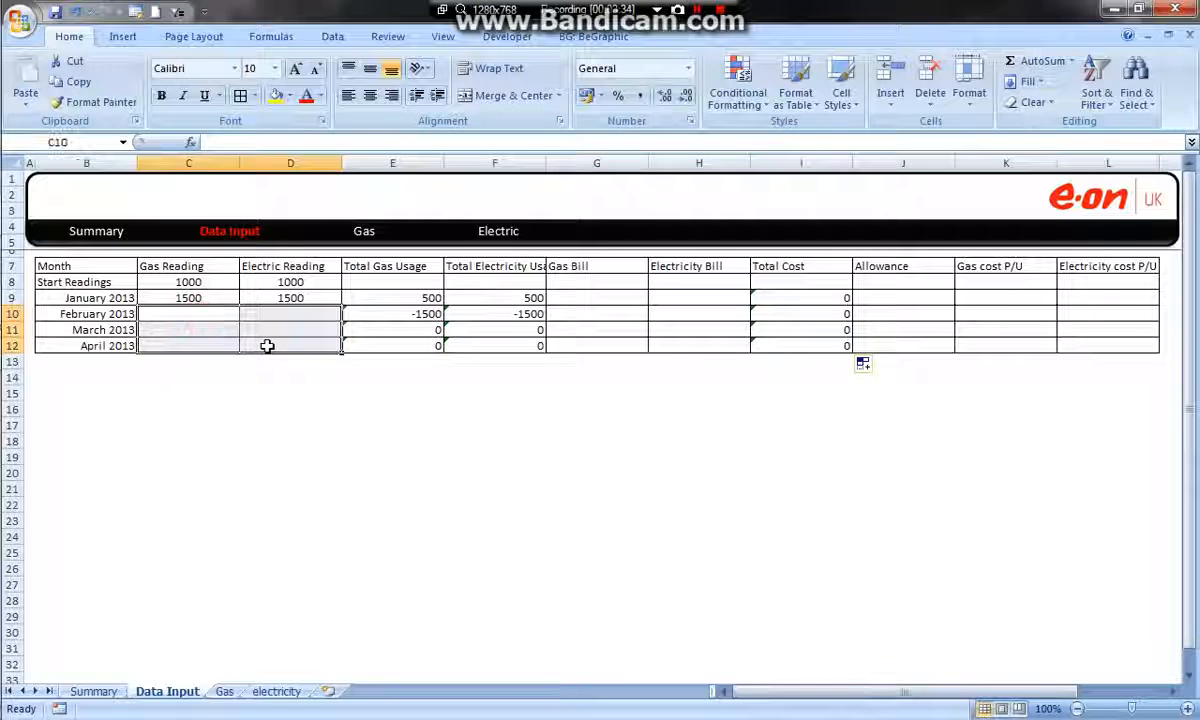
click(387, 297)
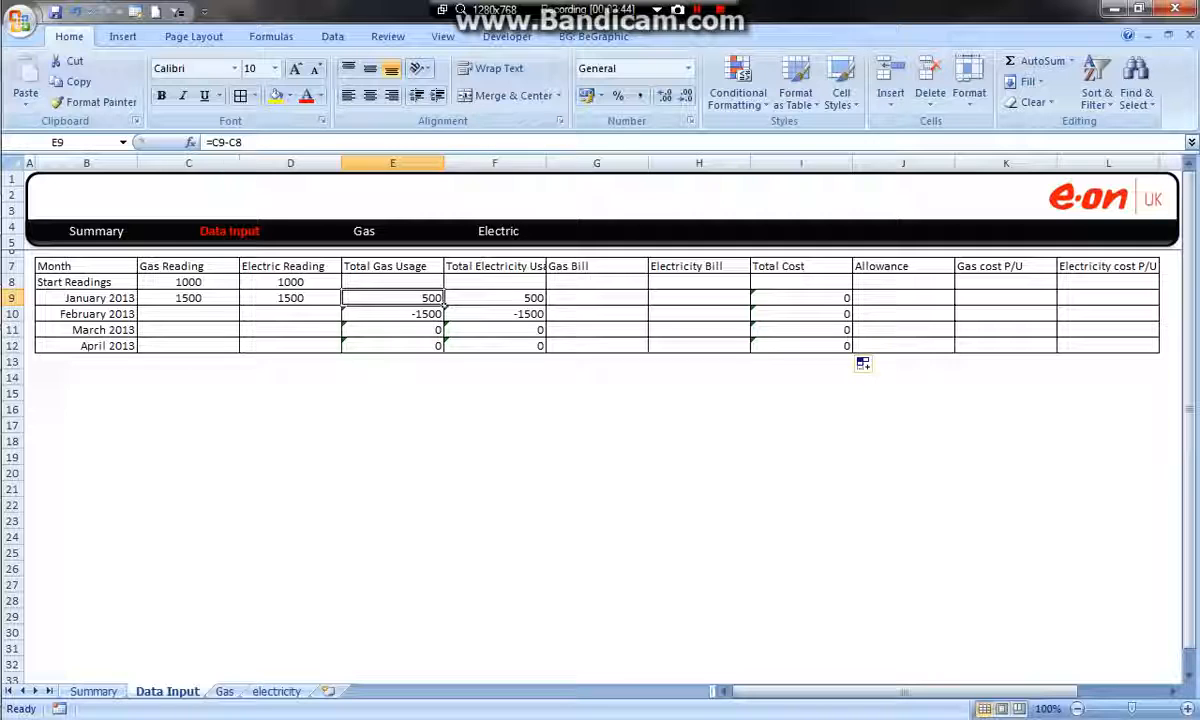
Replace January's gas usage formula in E9 with =IF(C9="","",C9-C8) so that it stays blank without a reading
double_click(430, 298)
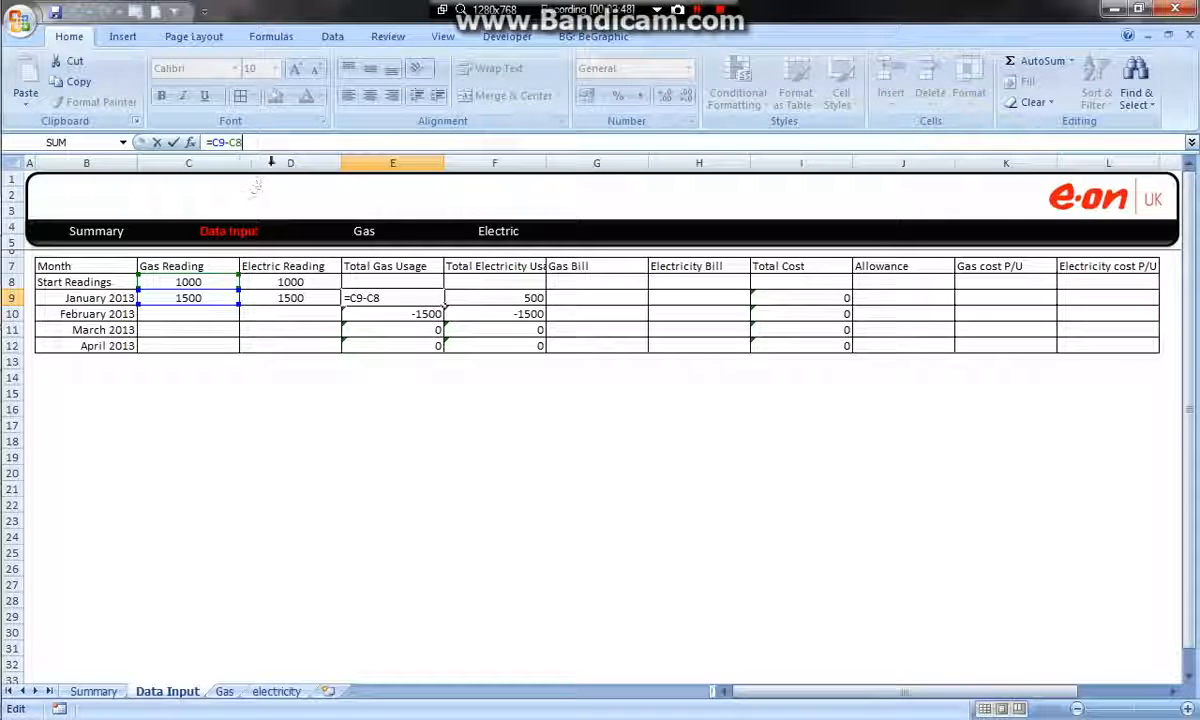
drag(243, 142, 127, 155)
key(BackSpace)
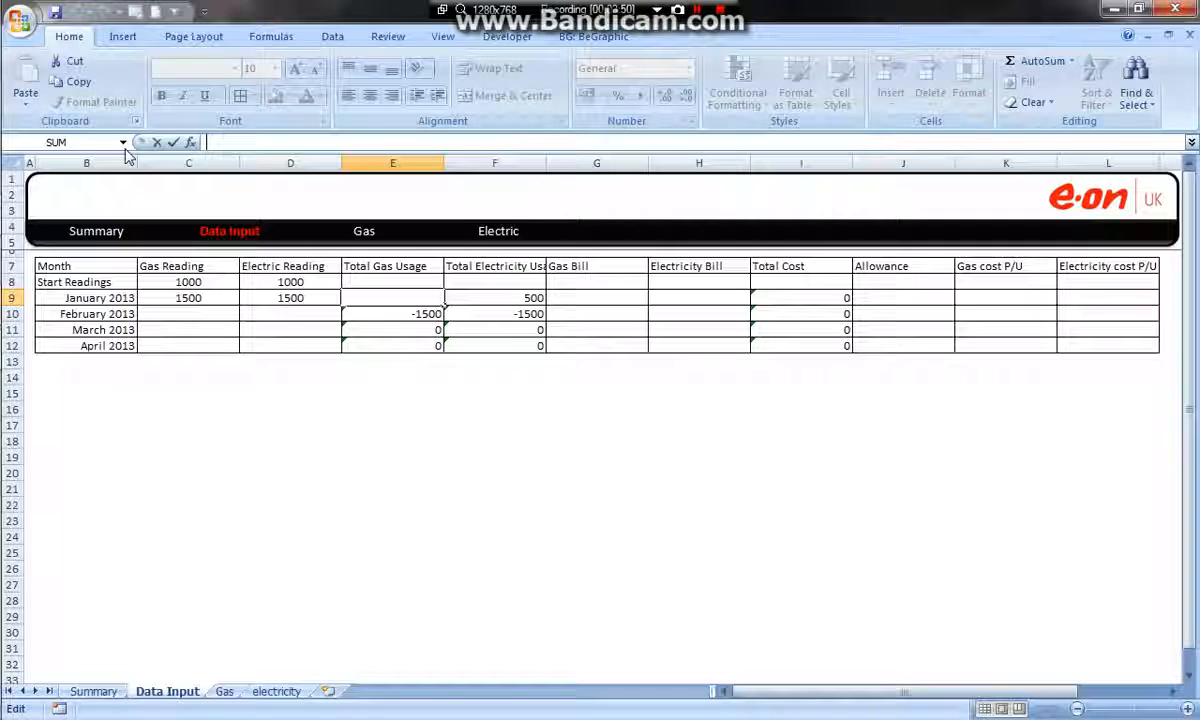
text(=if()
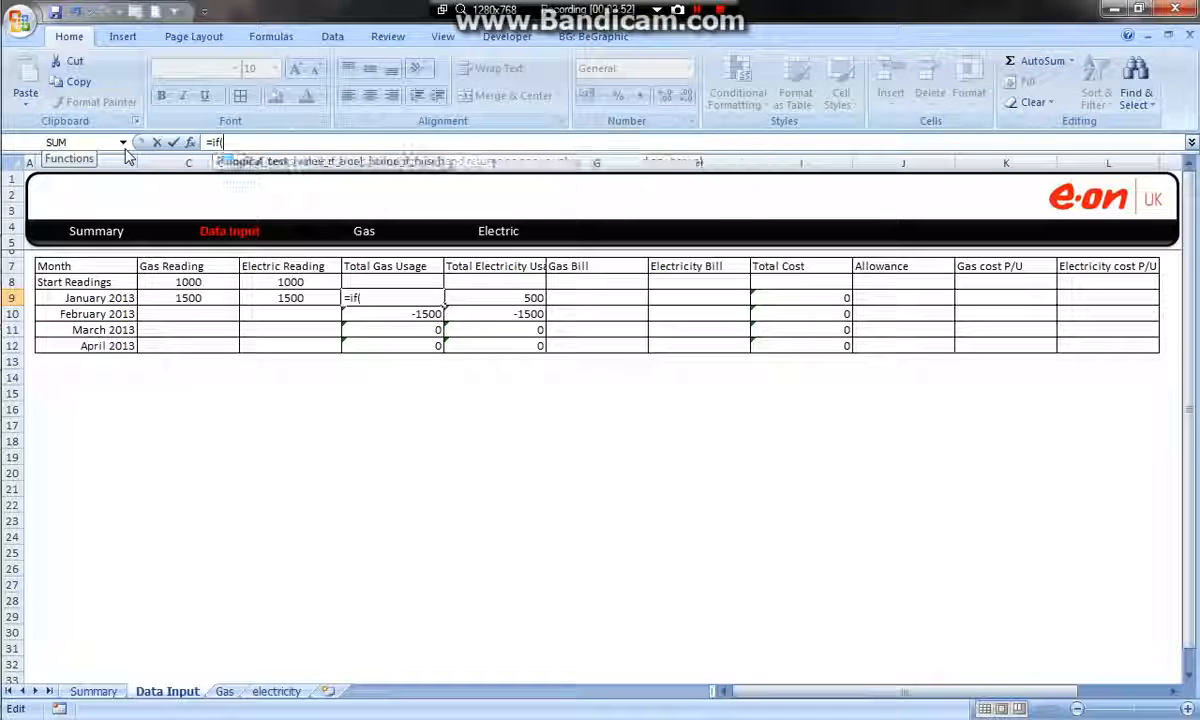
click(188, 294)
text(=)
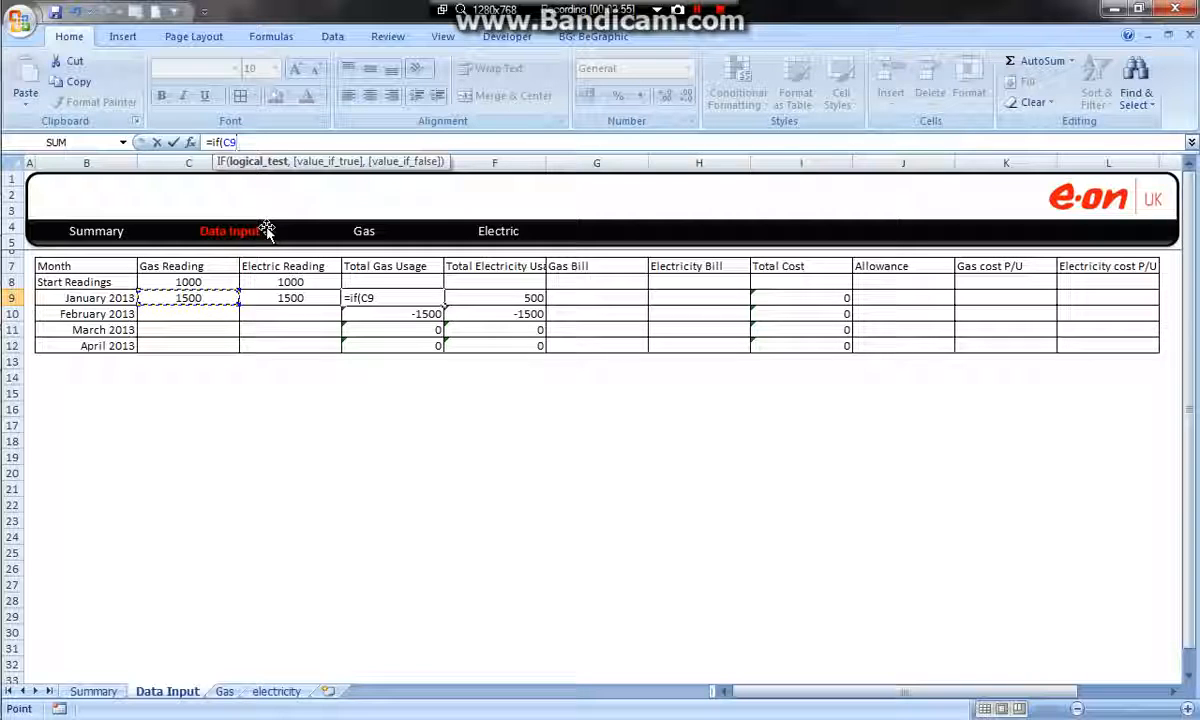
text("")
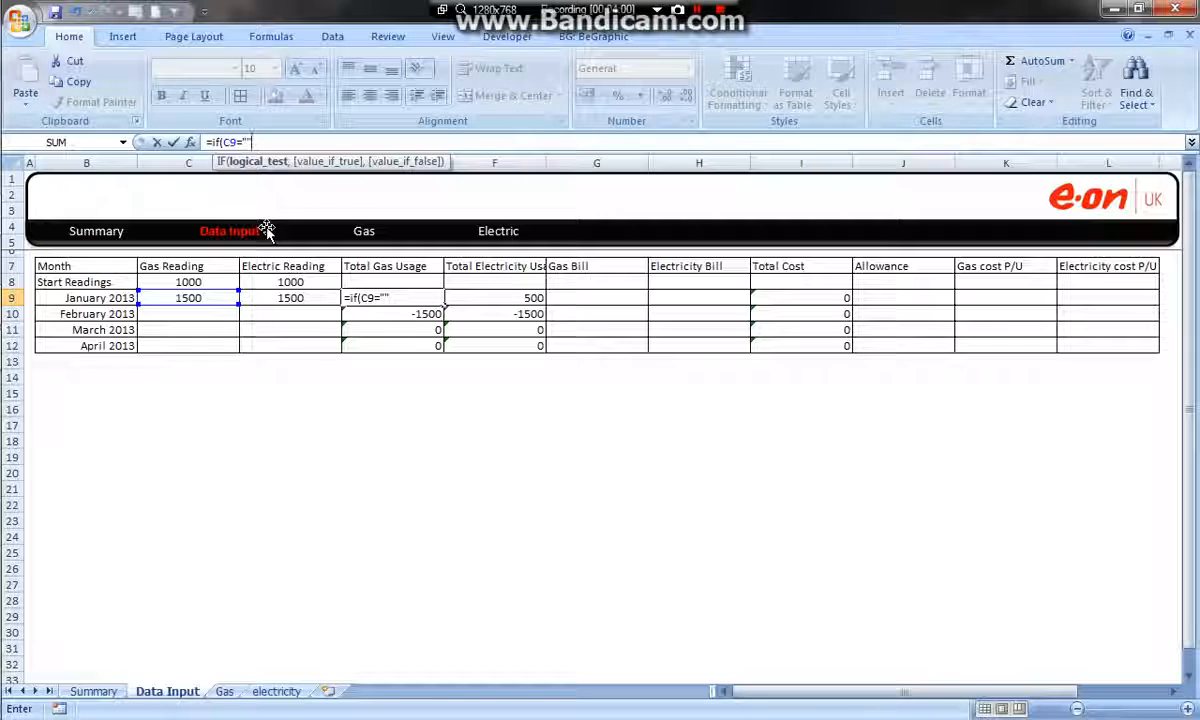
text(,)
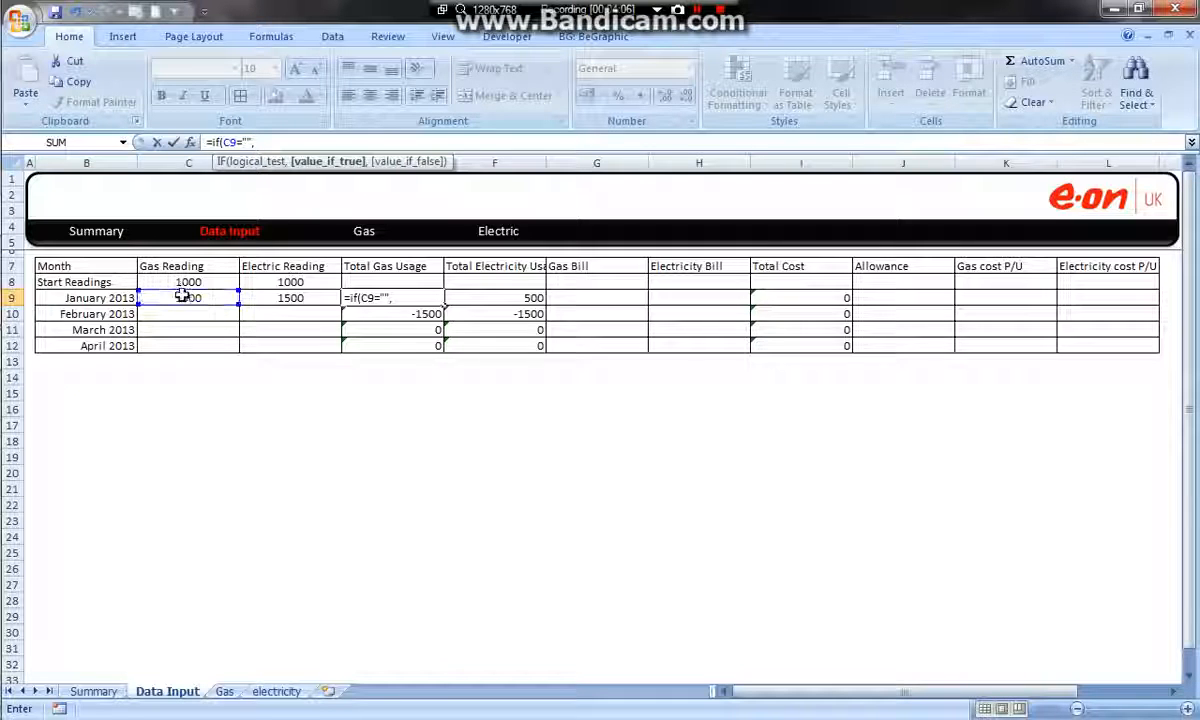
text("")
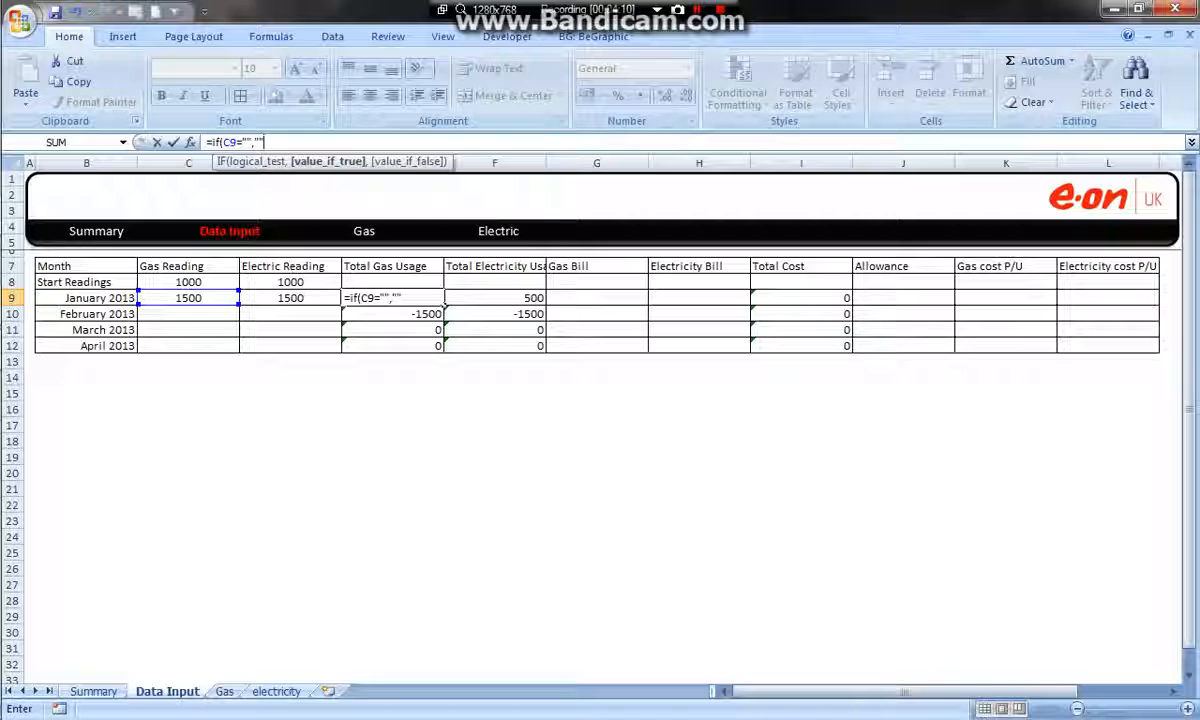
text(,)
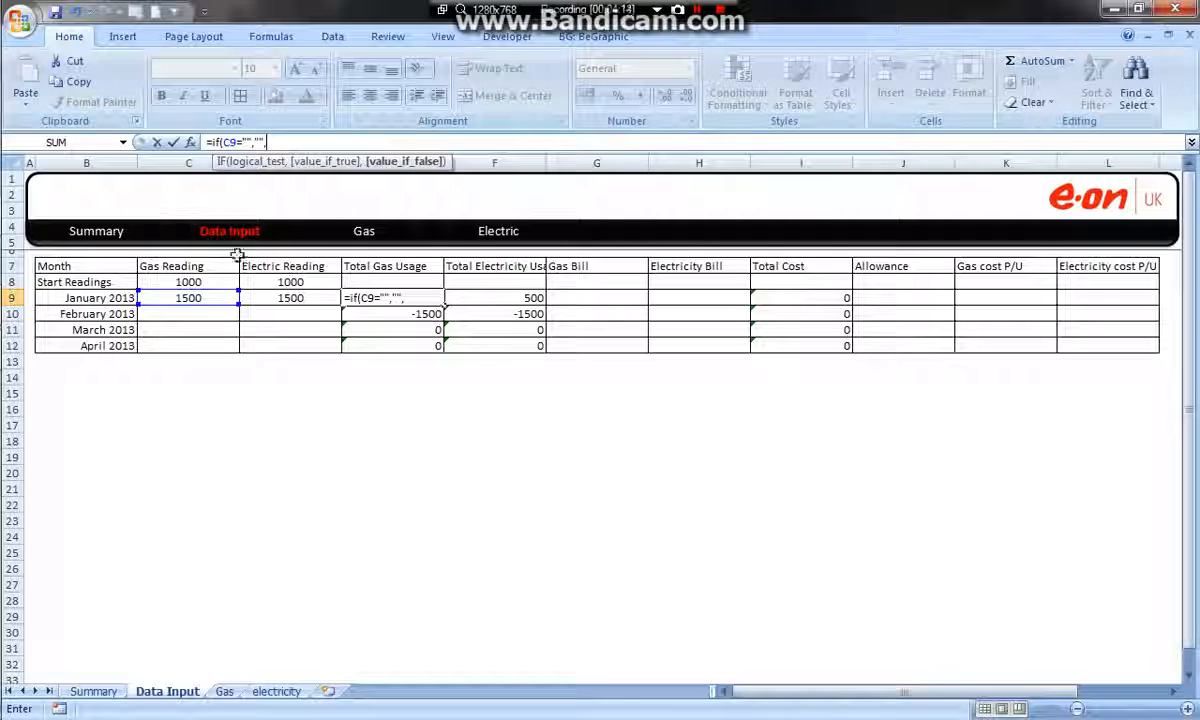
click(204, 298)
text(-)
click(205, 281)
text())
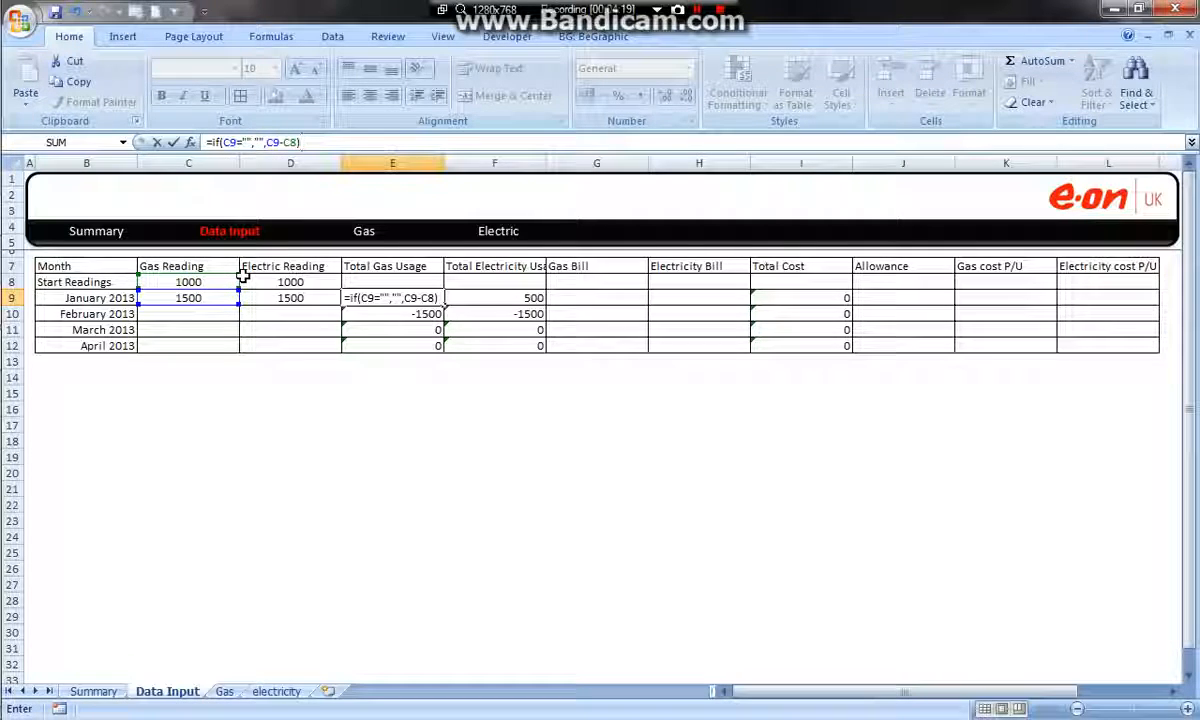
key(Return)
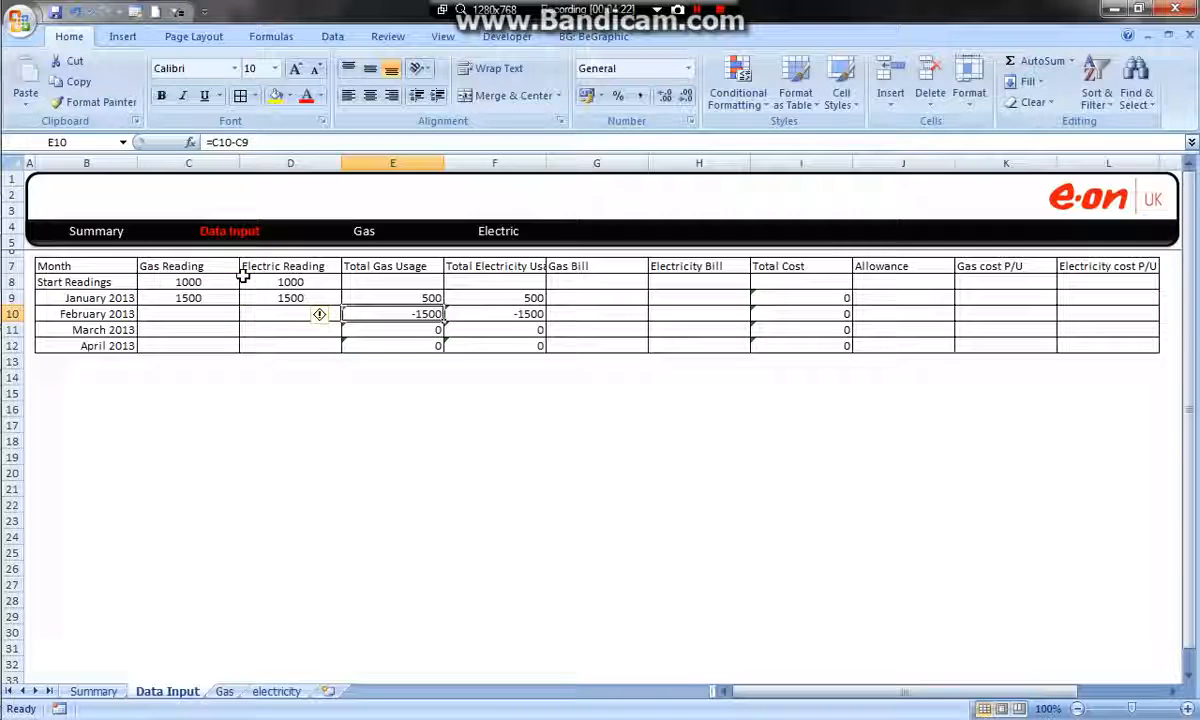
Fill the IF formula from E9 across the gas and electricity usage cells E9:F12
click(427, 298)
drag(443, 305, 513, 345)
click(495, 392)
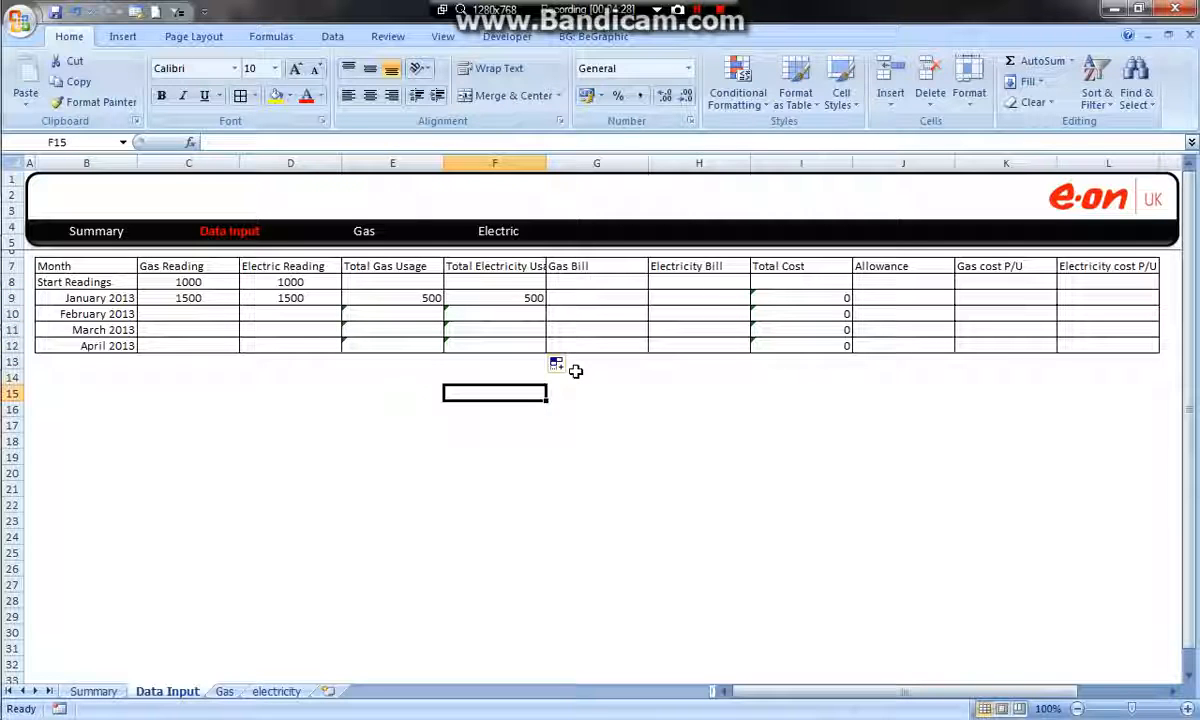
Enter 2000 as February 2013's gas reading in C10 and electric reading in D10
click(231, 313)
text(2000)
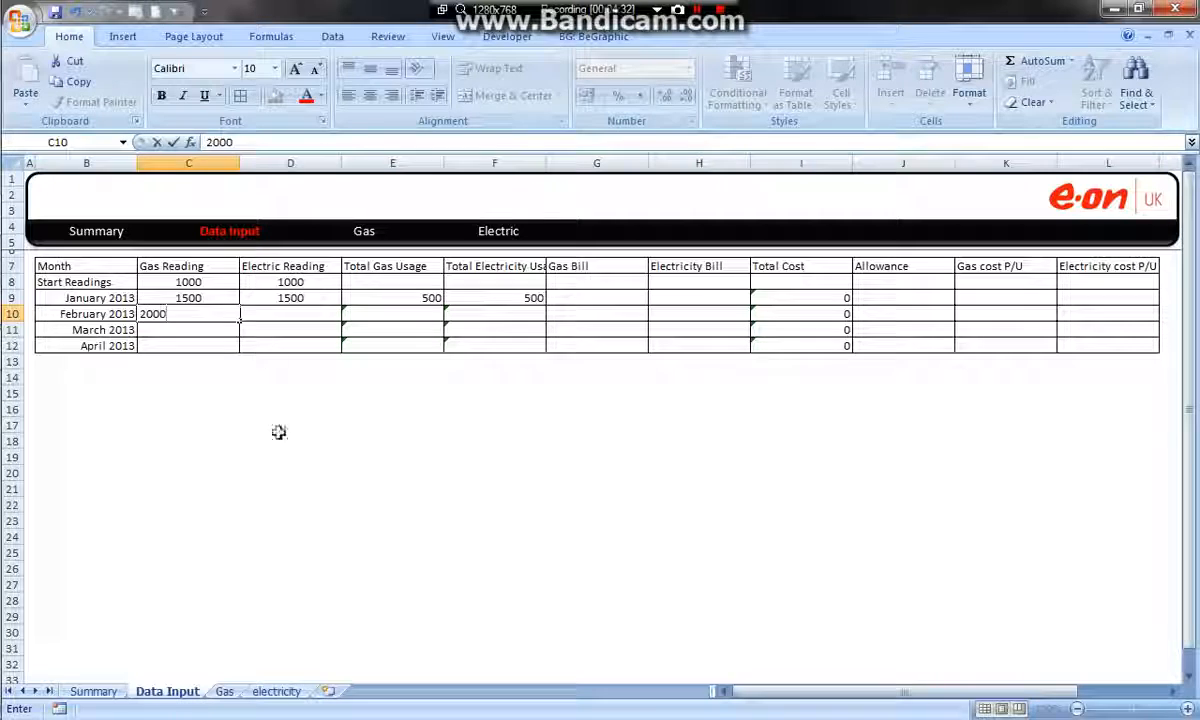
click(281, 504)
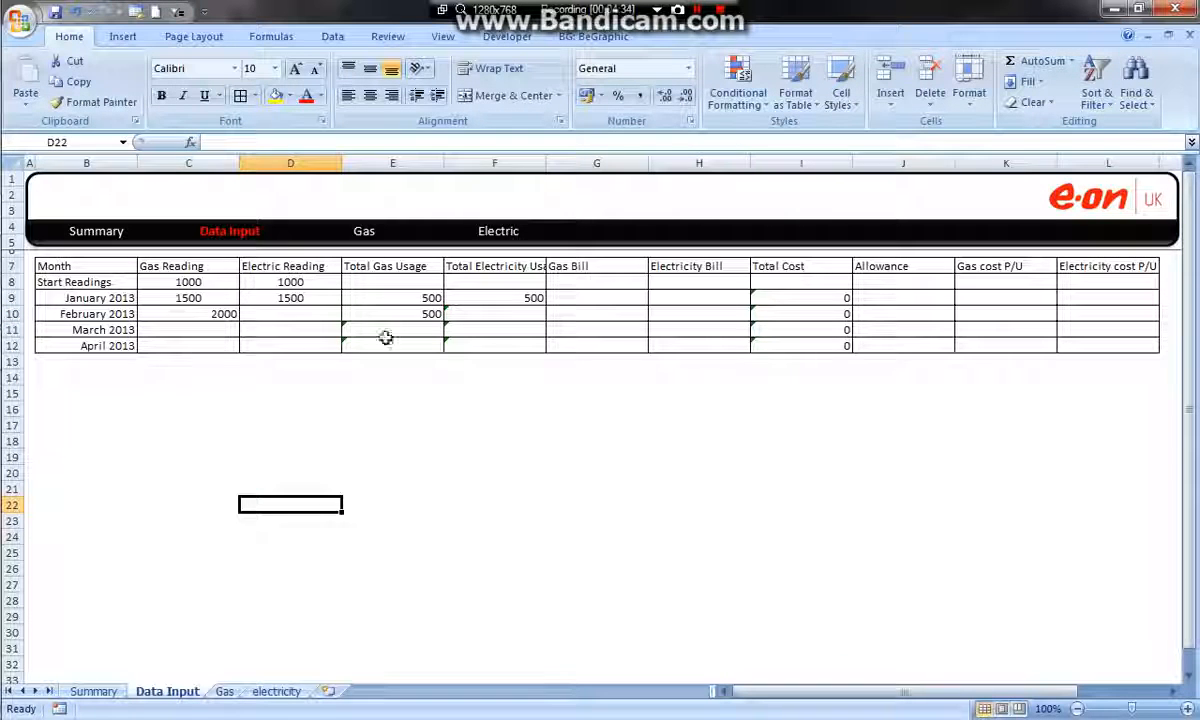
click(314, 314)
text(2000)
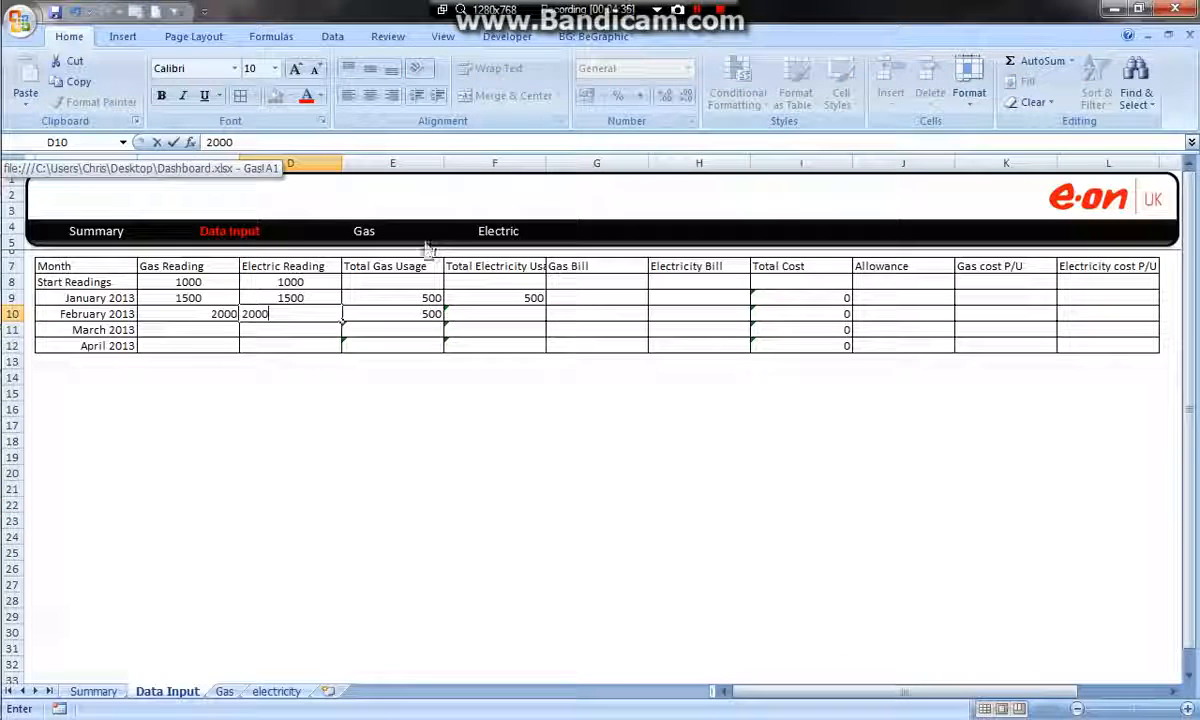
click(552, 474)
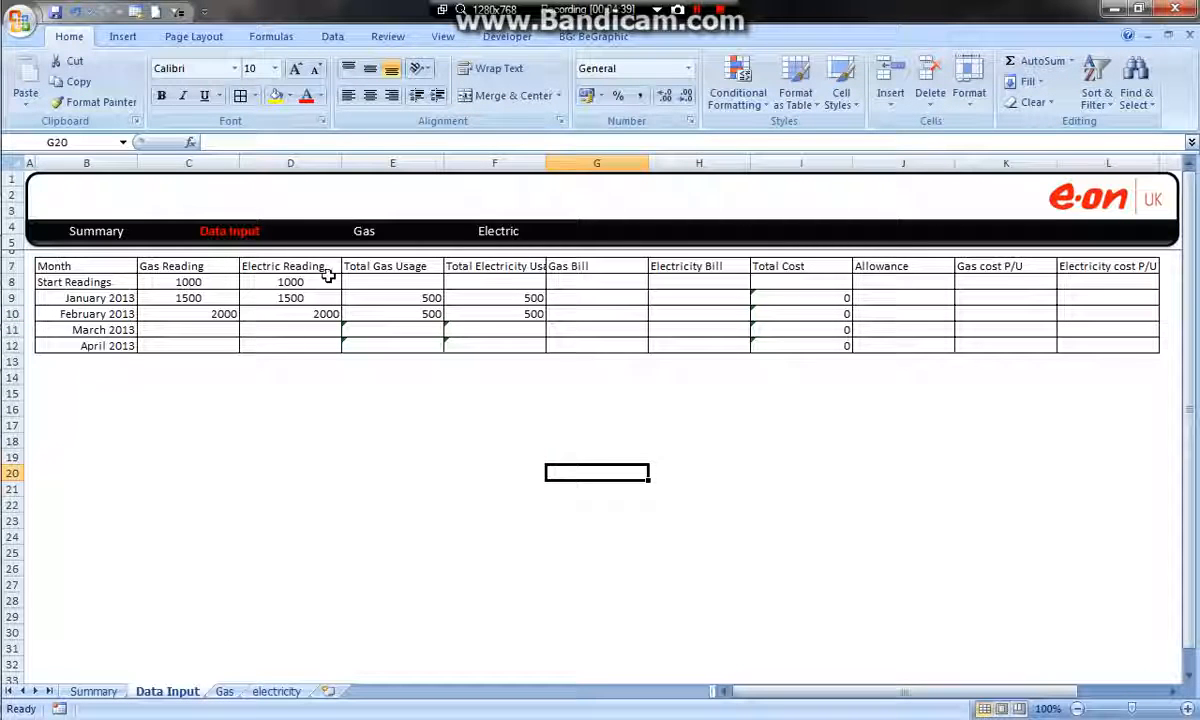
Examine the gas and electric readings in C8:D12 and the usage cells calculated from them
drag(335, 284, 327, 350)
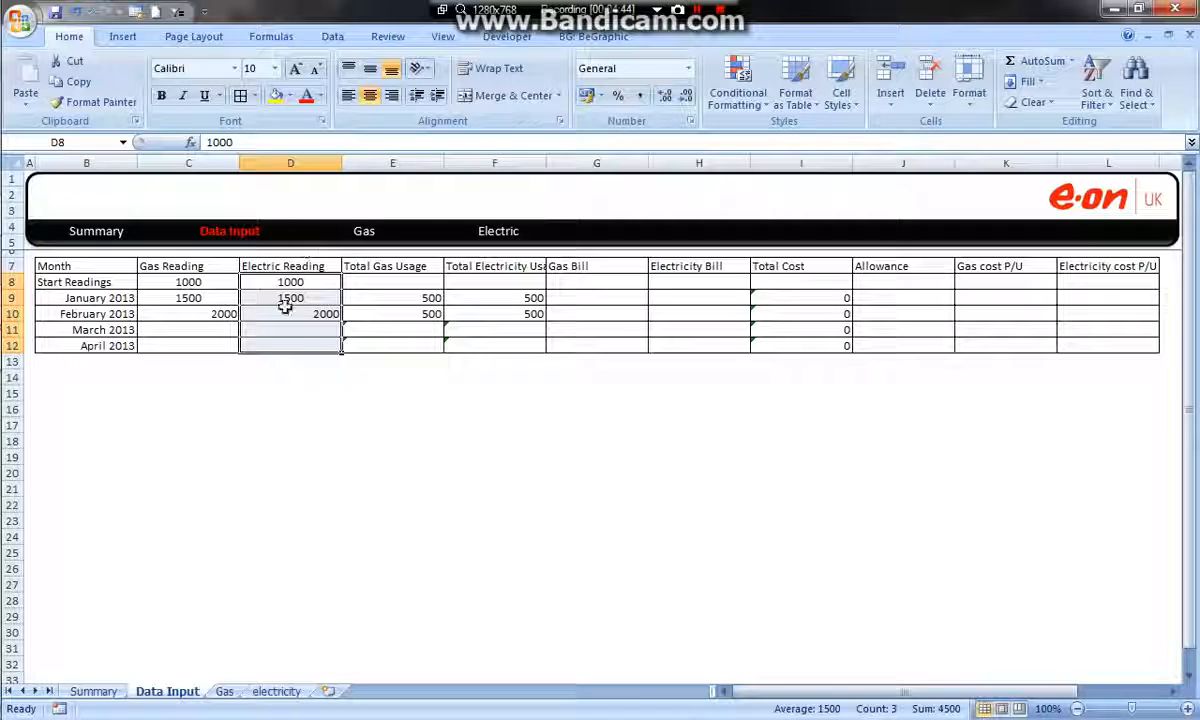
click(312, 330)
click(314, 346)
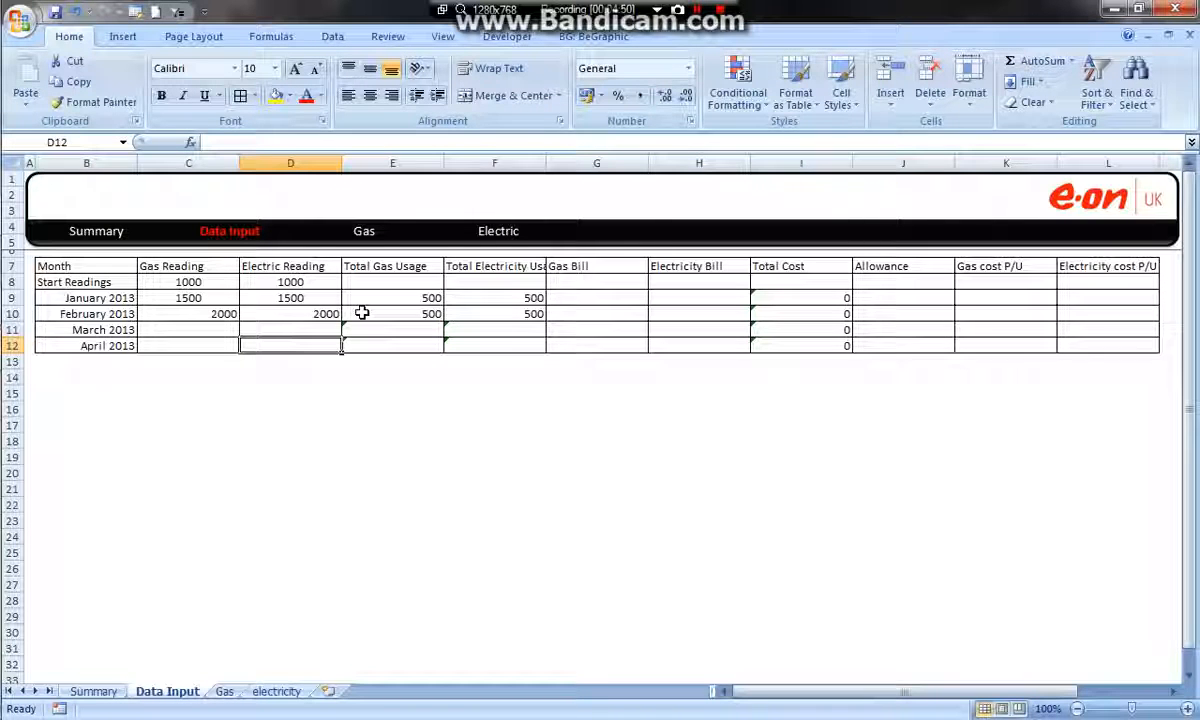
drag(319, 281, 325, 313)
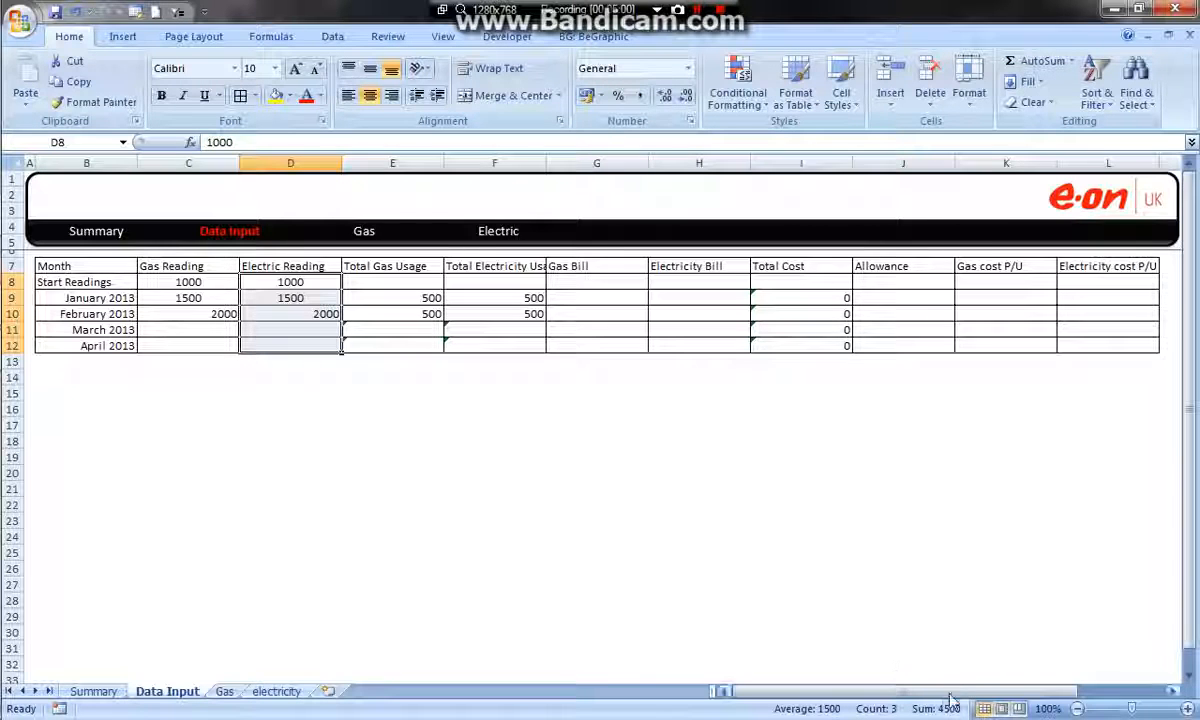
click(250, 394)
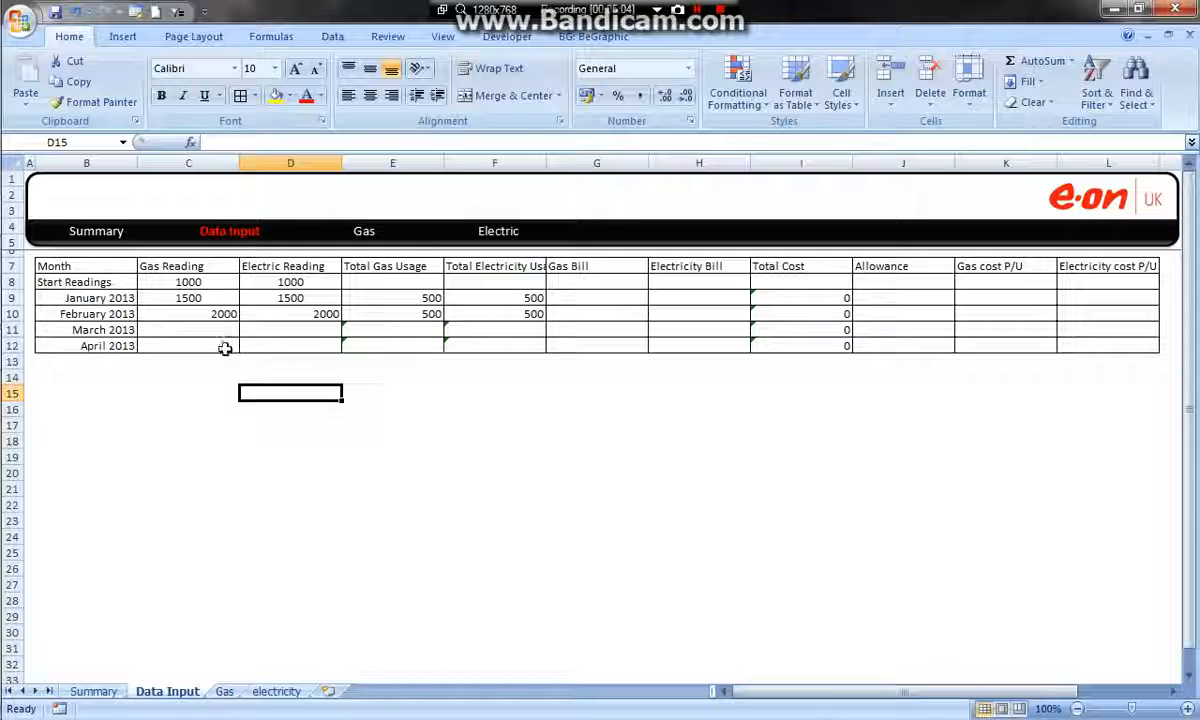
drag(205, 282, 218, 348)
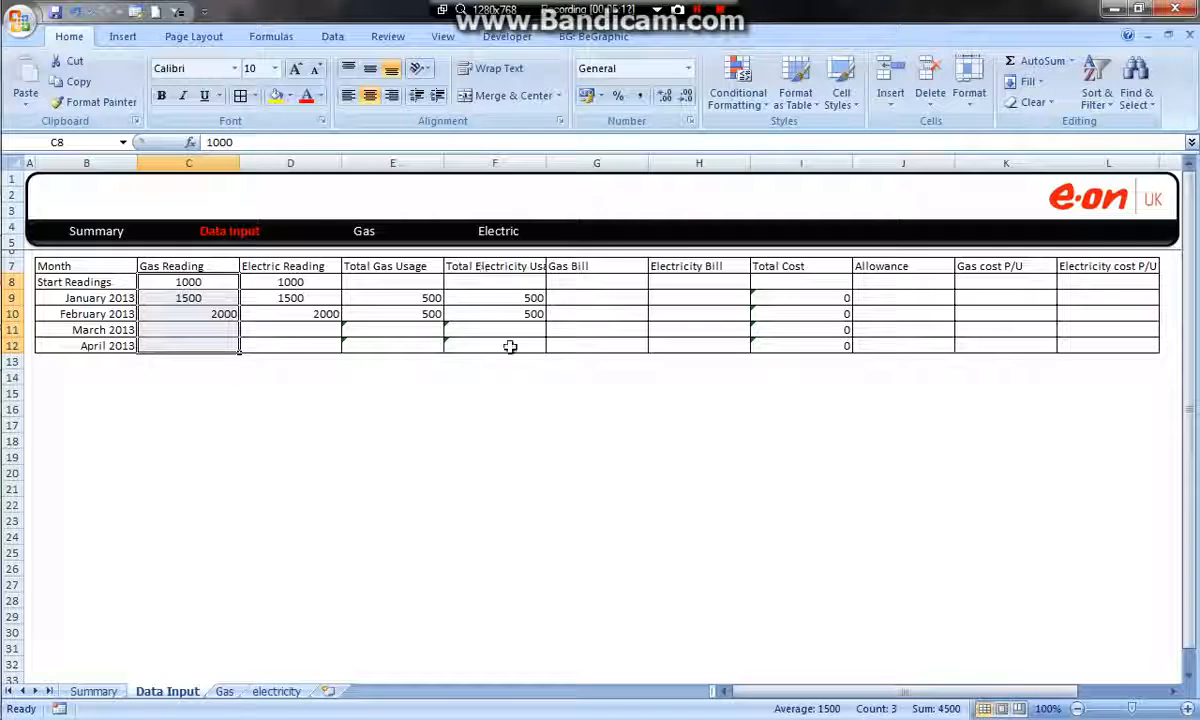
click(447, 318)
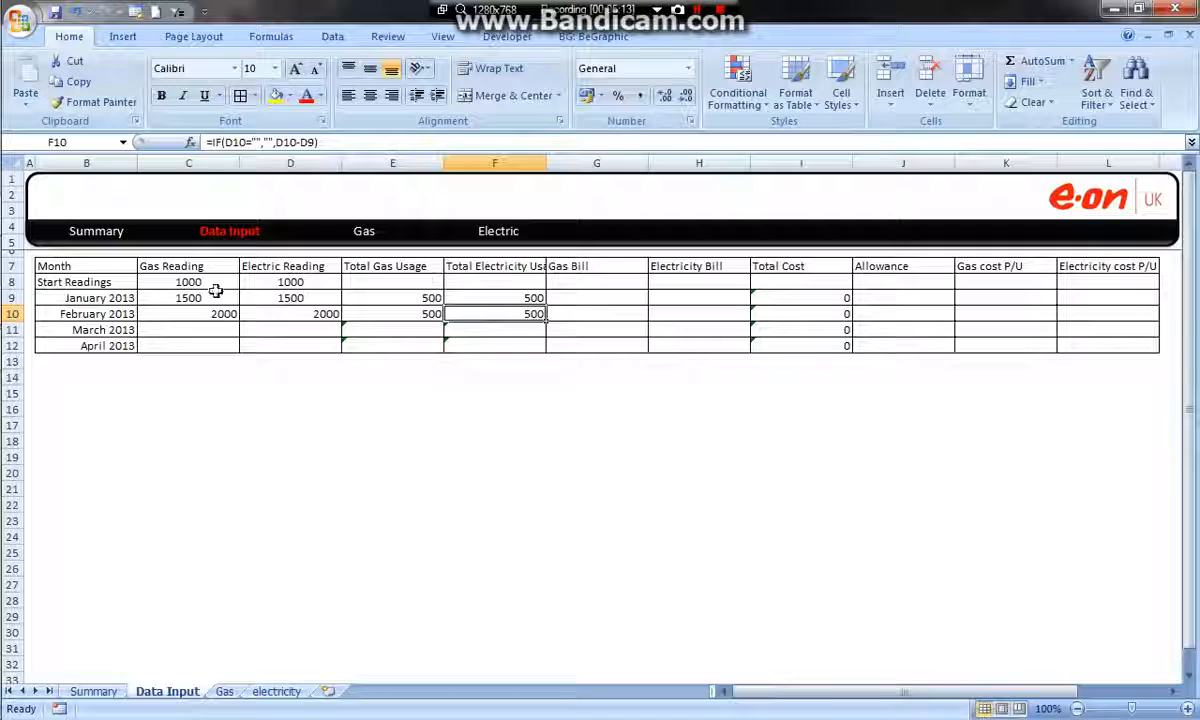
drag(423, 286, 427, 347)
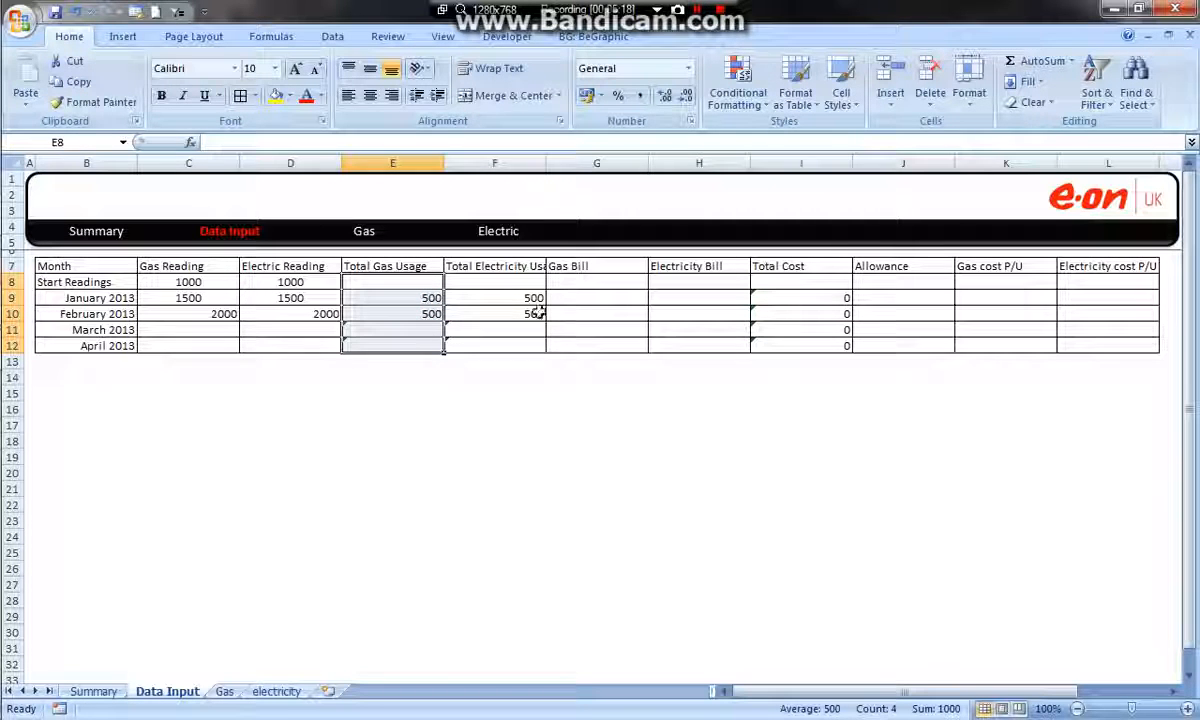
click(452, 406)
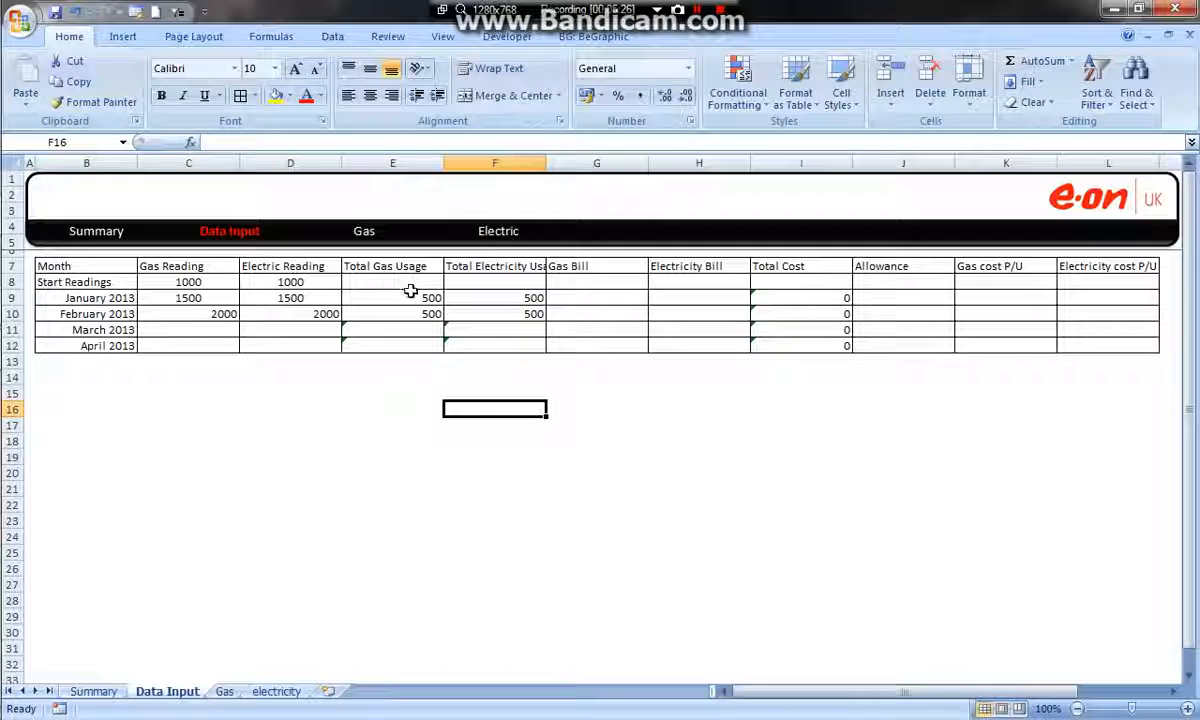
Ignore the empty-cell formula errors in the total cost cells I9:I12 and the usage cells E11:F12
click(424, 328)
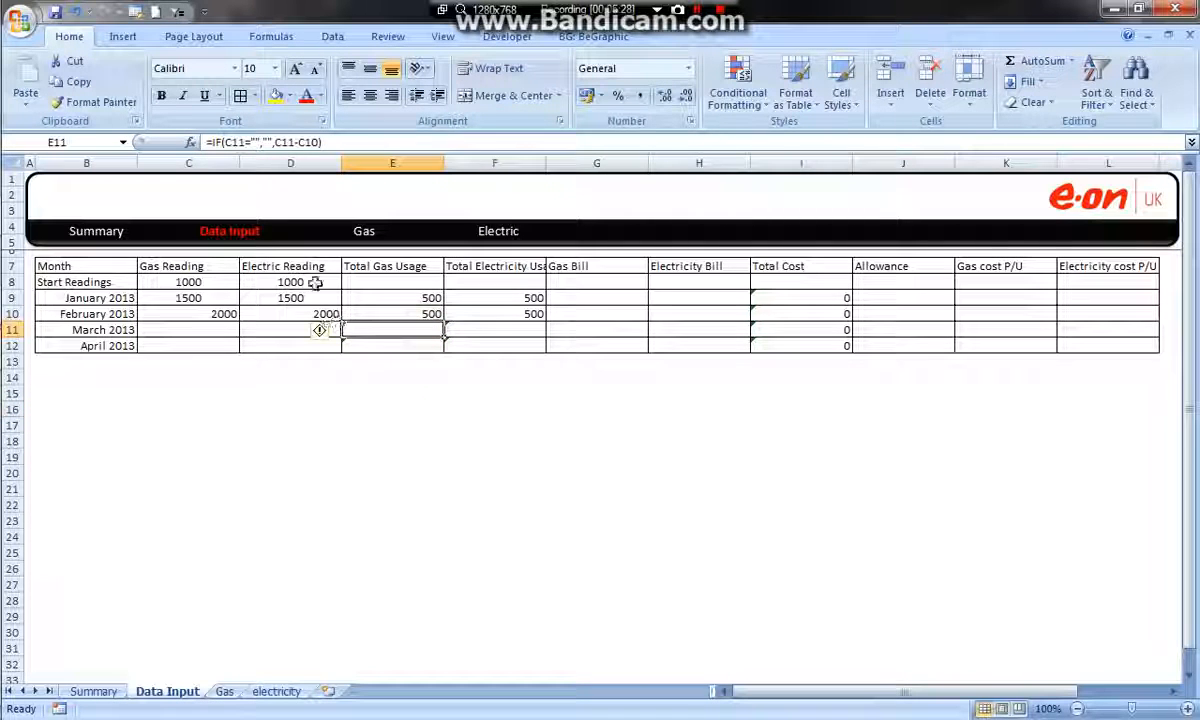
click(324, 332)
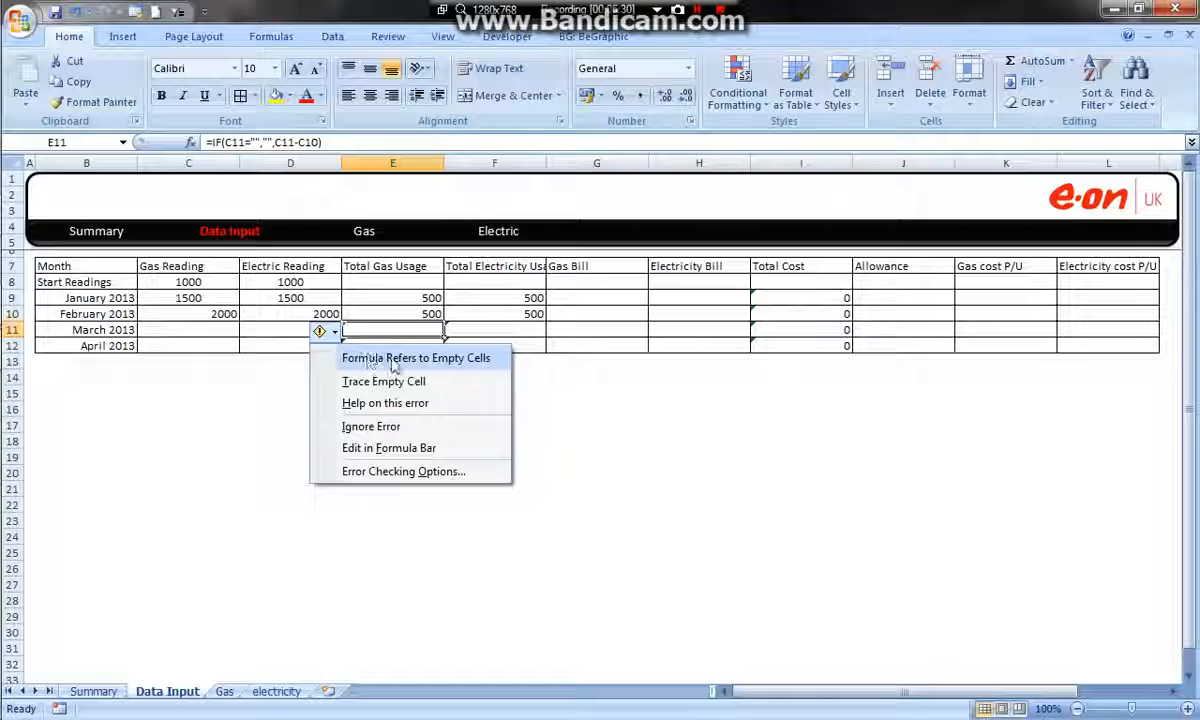
click(385, 426)
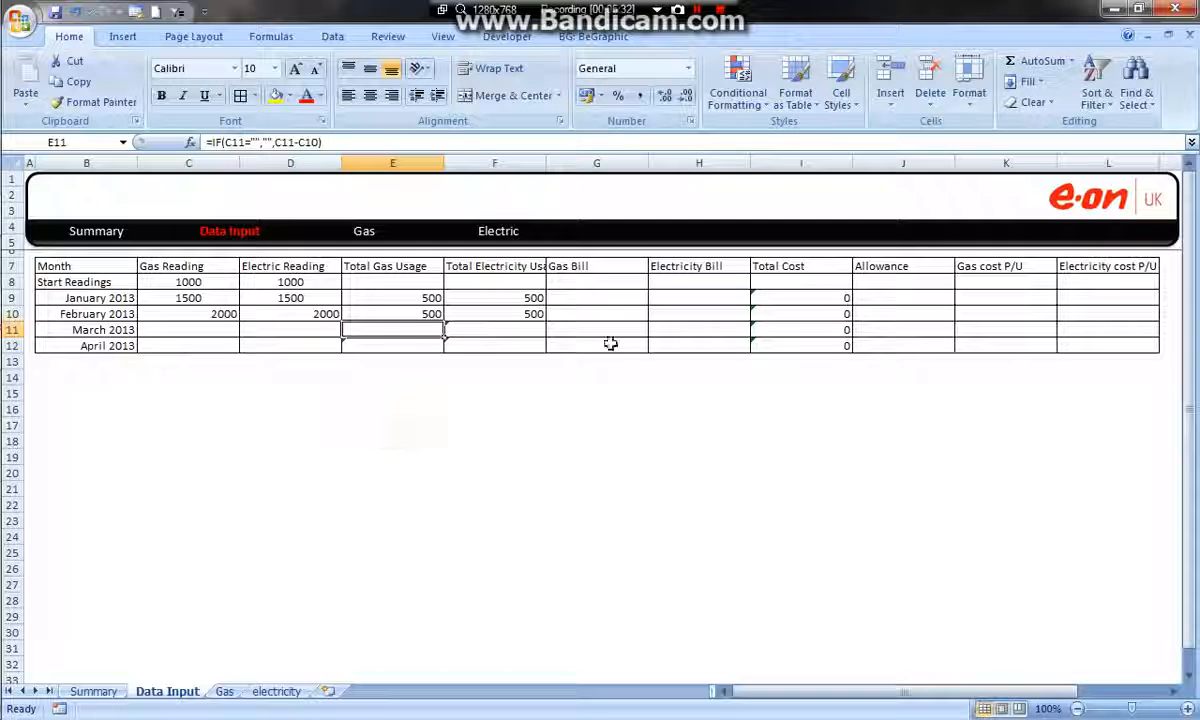
drag(1093, 343, 185, 281)
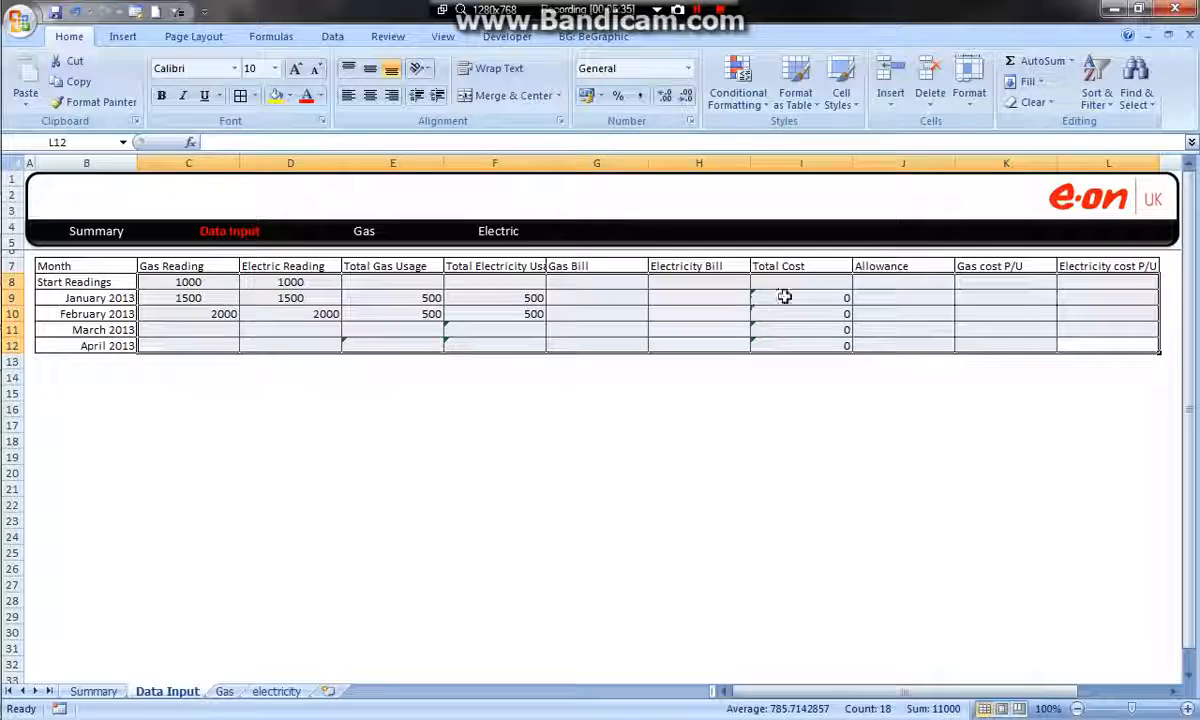
drag(785, 297, 790, 347)
click(733, 301)
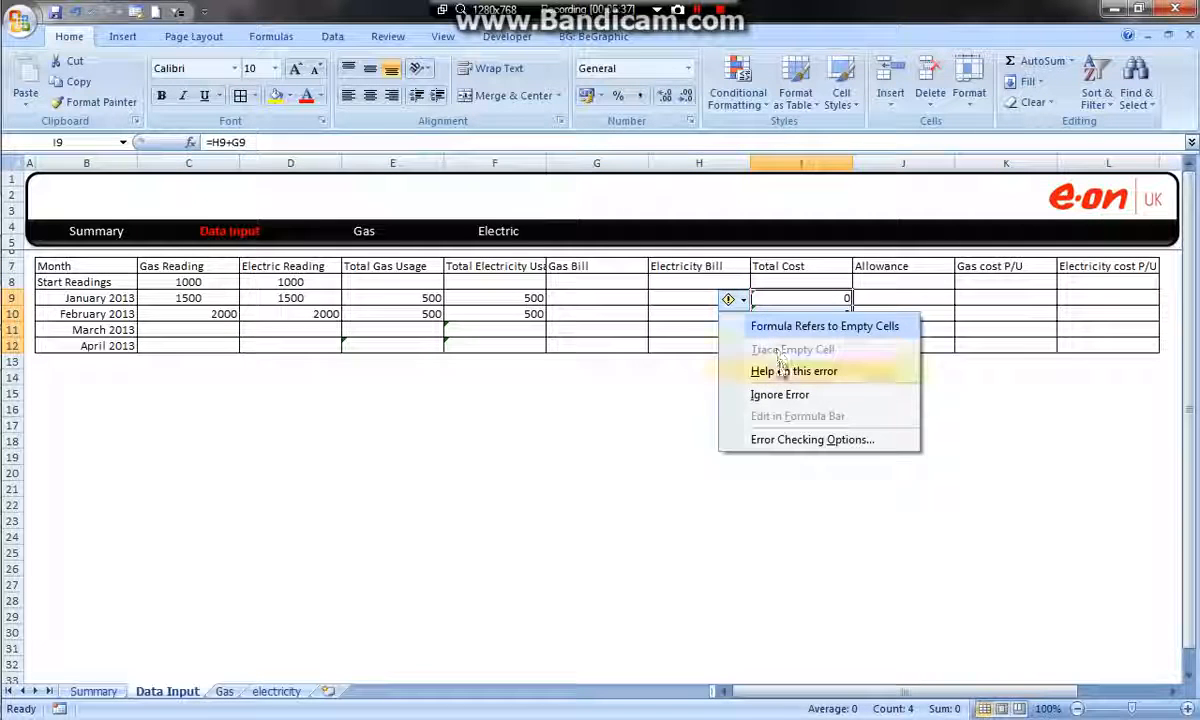
click(785, 393)
drag(505, 329, 396, 343)
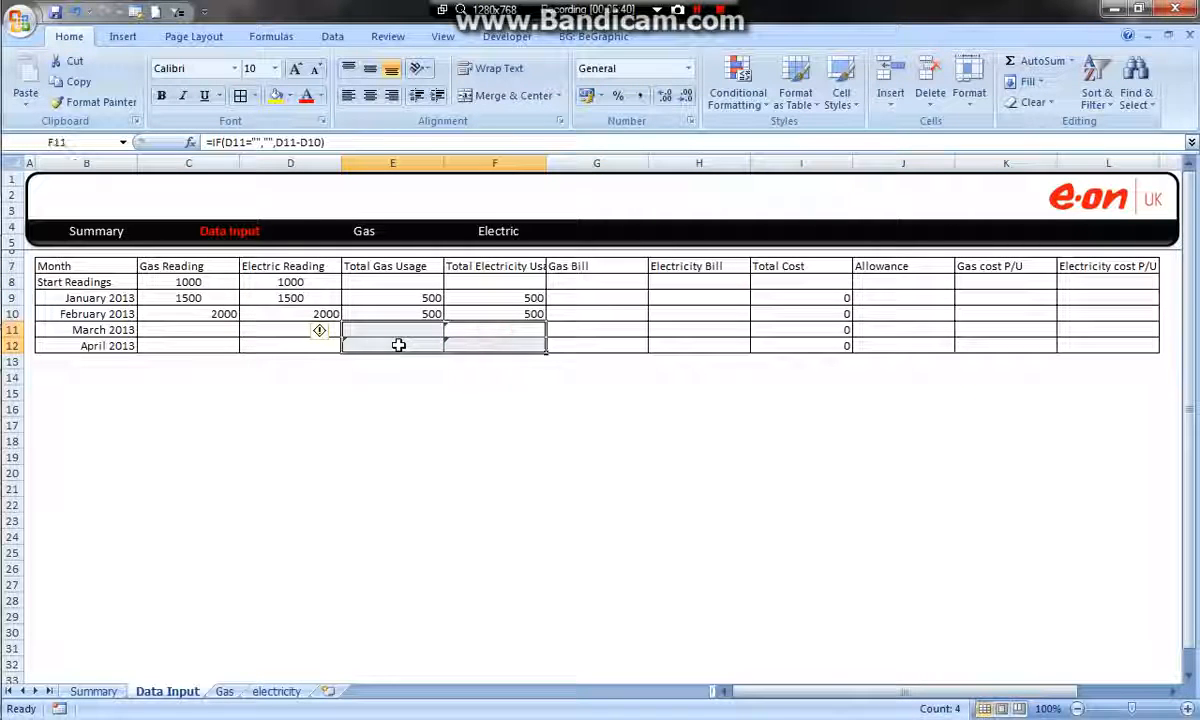
click(320, 332)
click(370, 426)
click(650, 376)
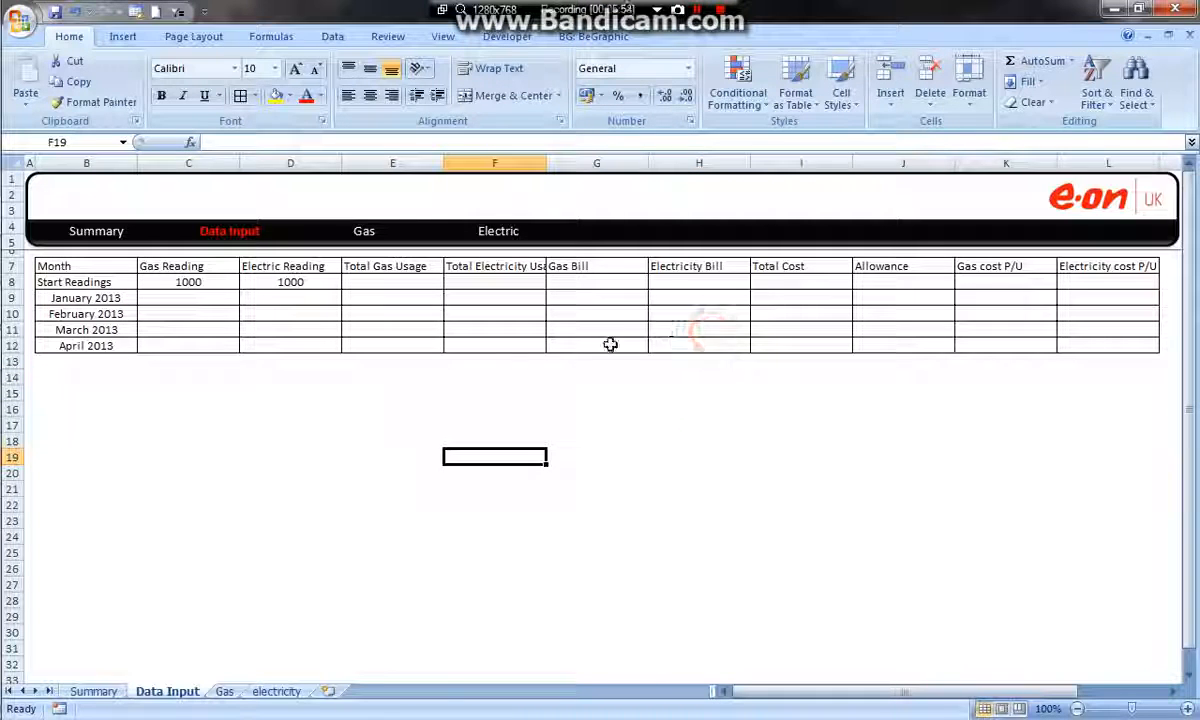
Examine the formulas in the January 2013 row, covering unit costs for gas and electricity, usage and bills
click(932, 297)
click(1034, 297)
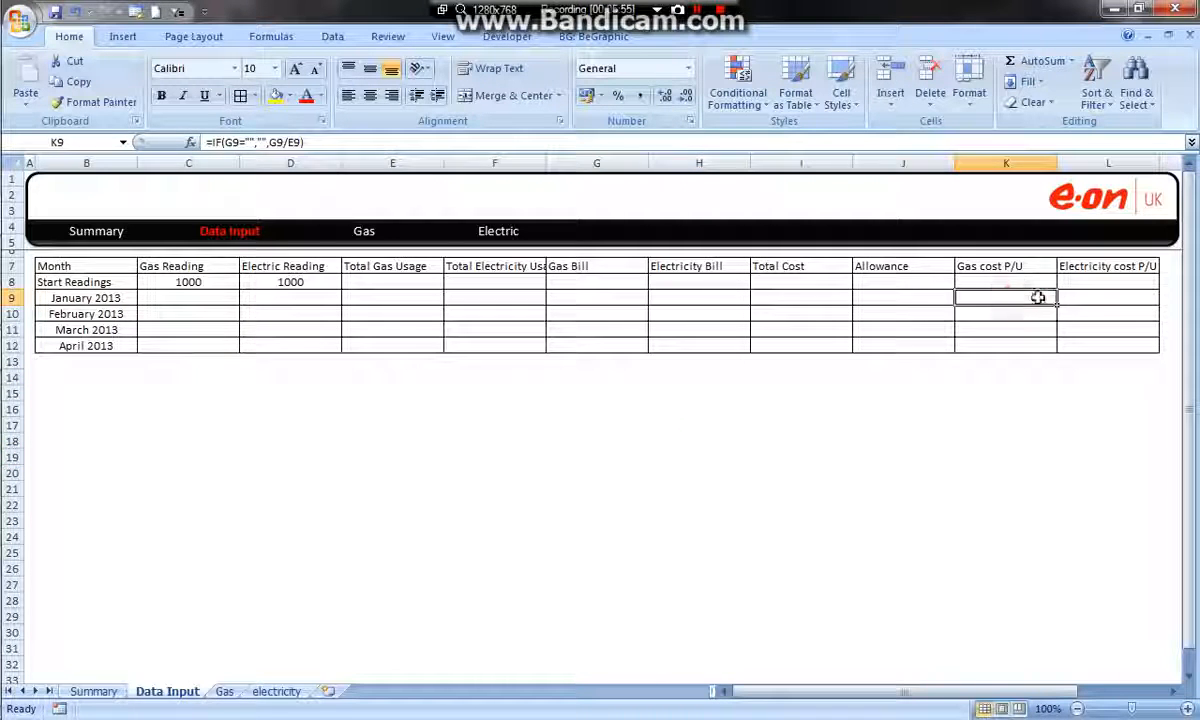
click(1071, 297)
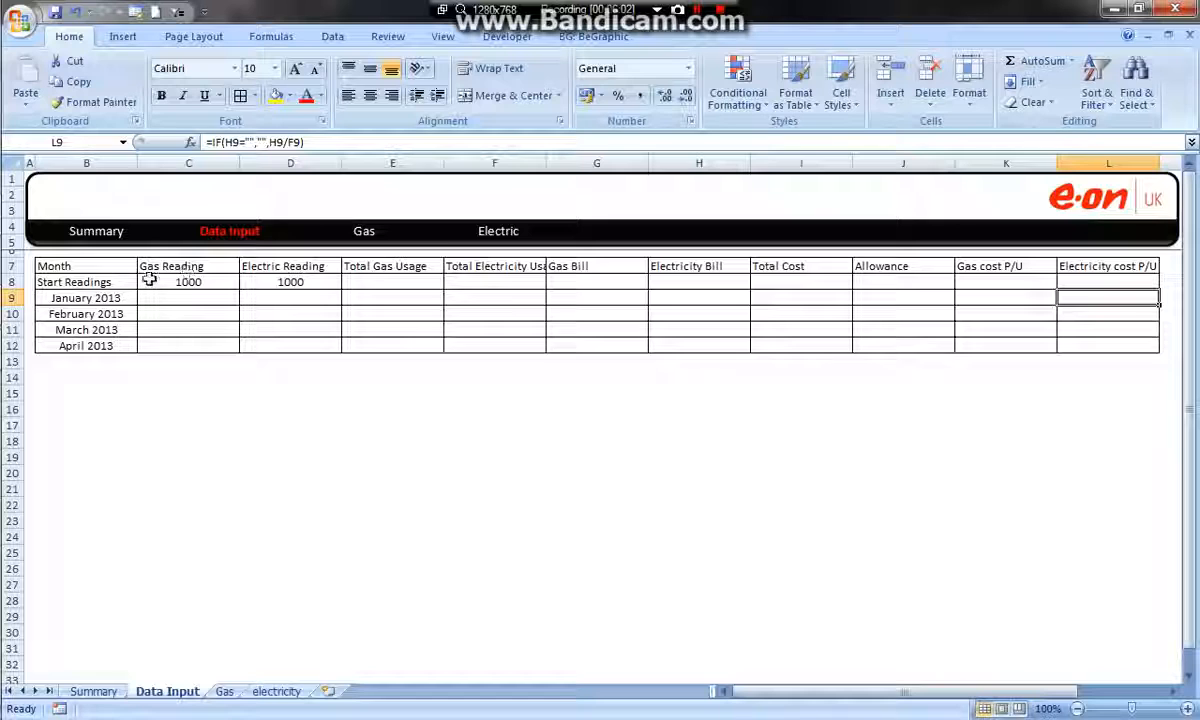
click(215, 317)
click(280, 299)
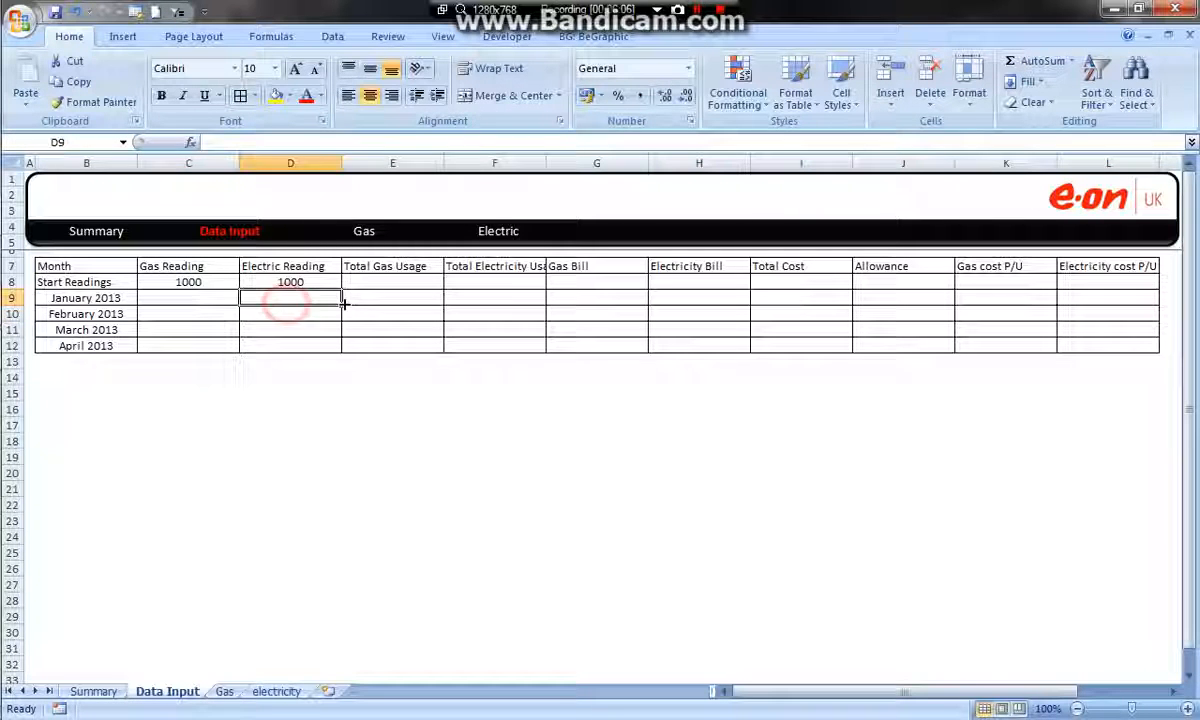
click(375, 296)
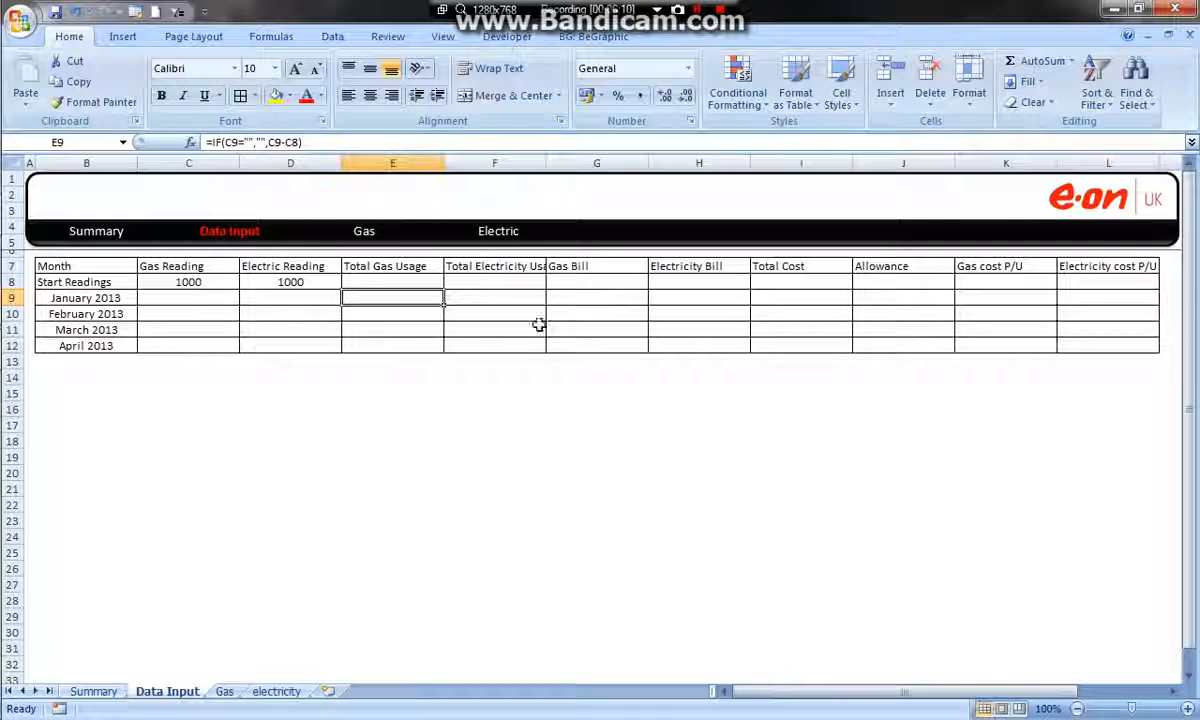
click(513, 298)
click(581, 296)
click(678, 295)
click(789, 284)
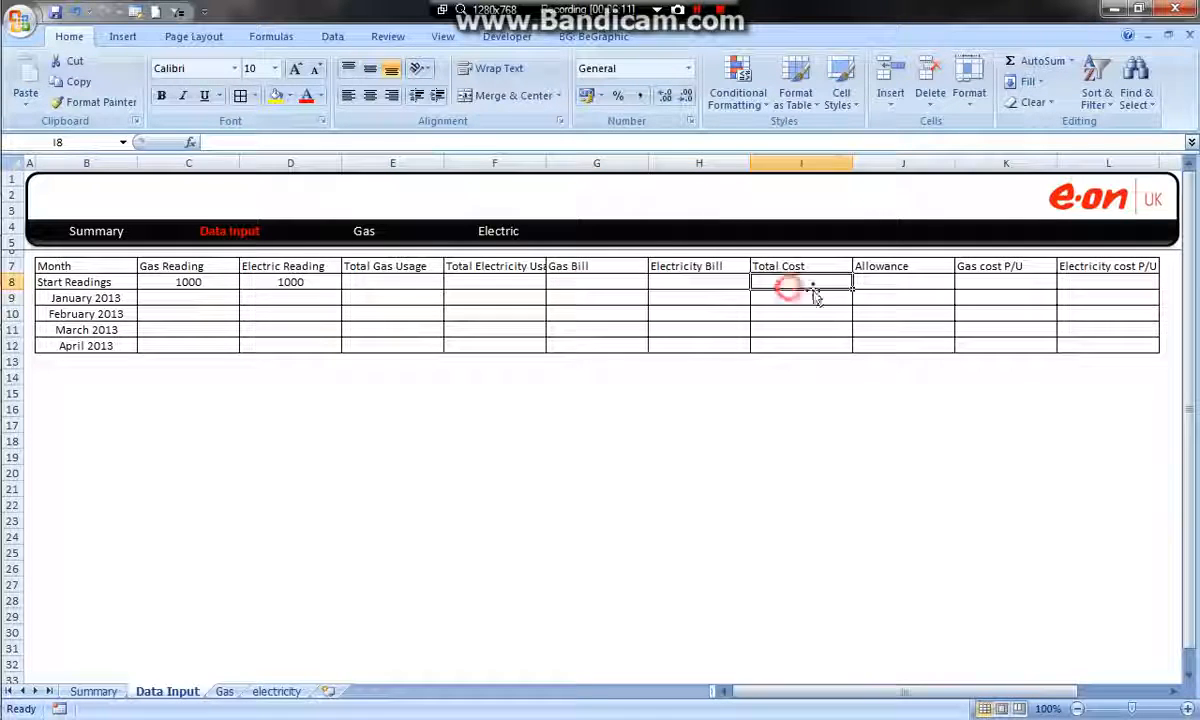
click(891, 297)
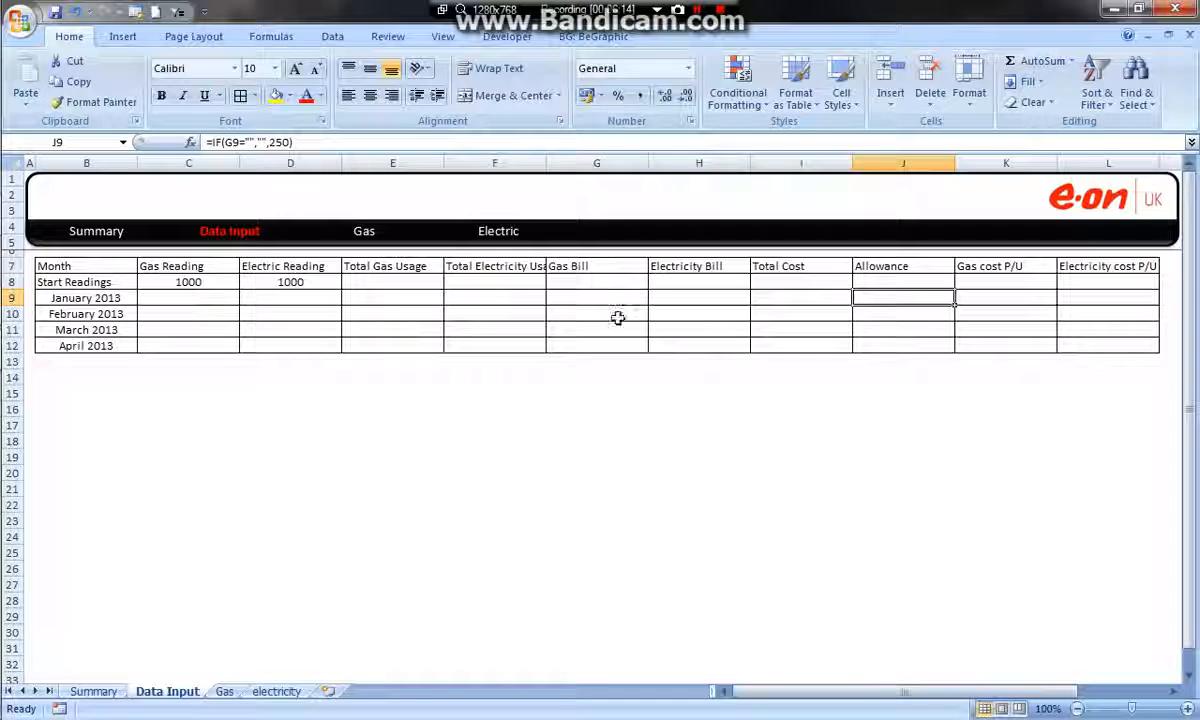
click(490, 282)
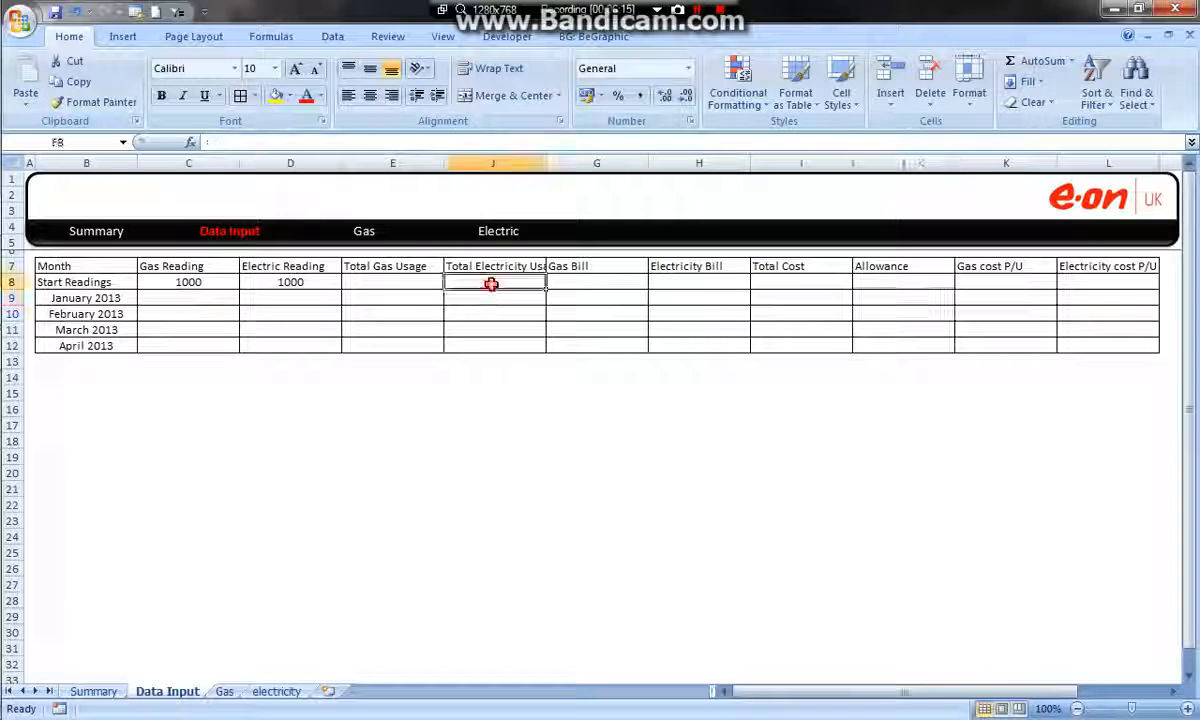
click(390, 284)
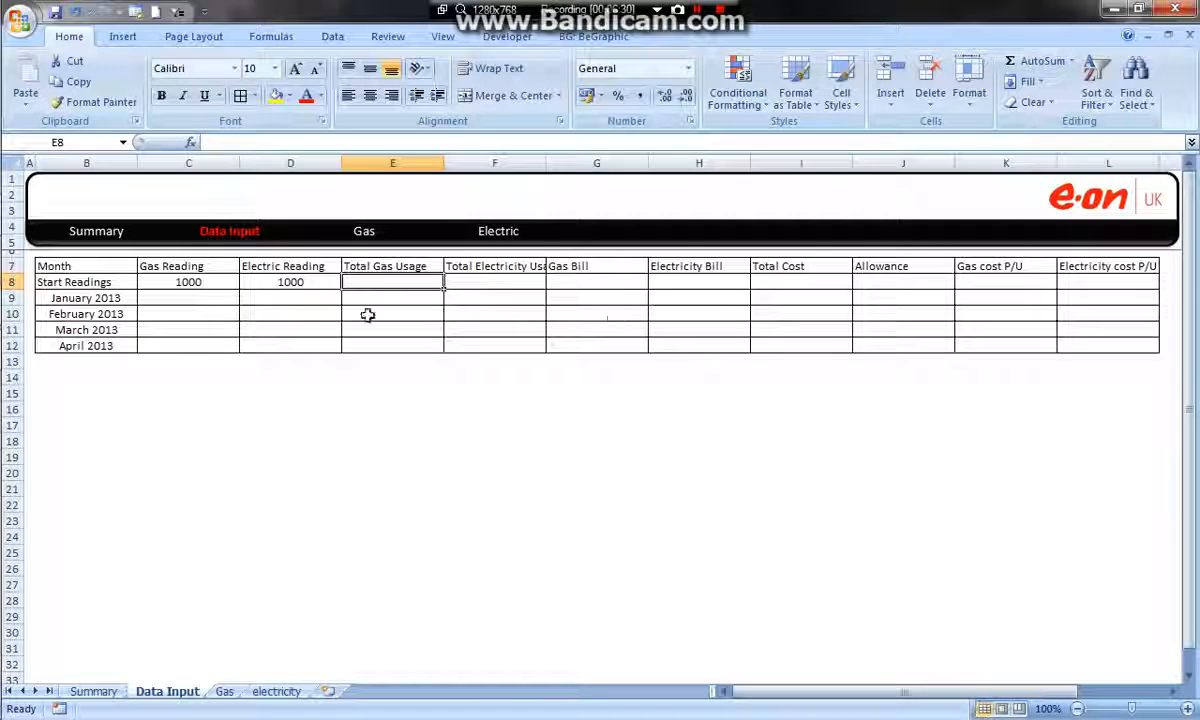
Fill the gas and electric reading cells C8:D12 with light blue
drag(177, 285, 272, 314)
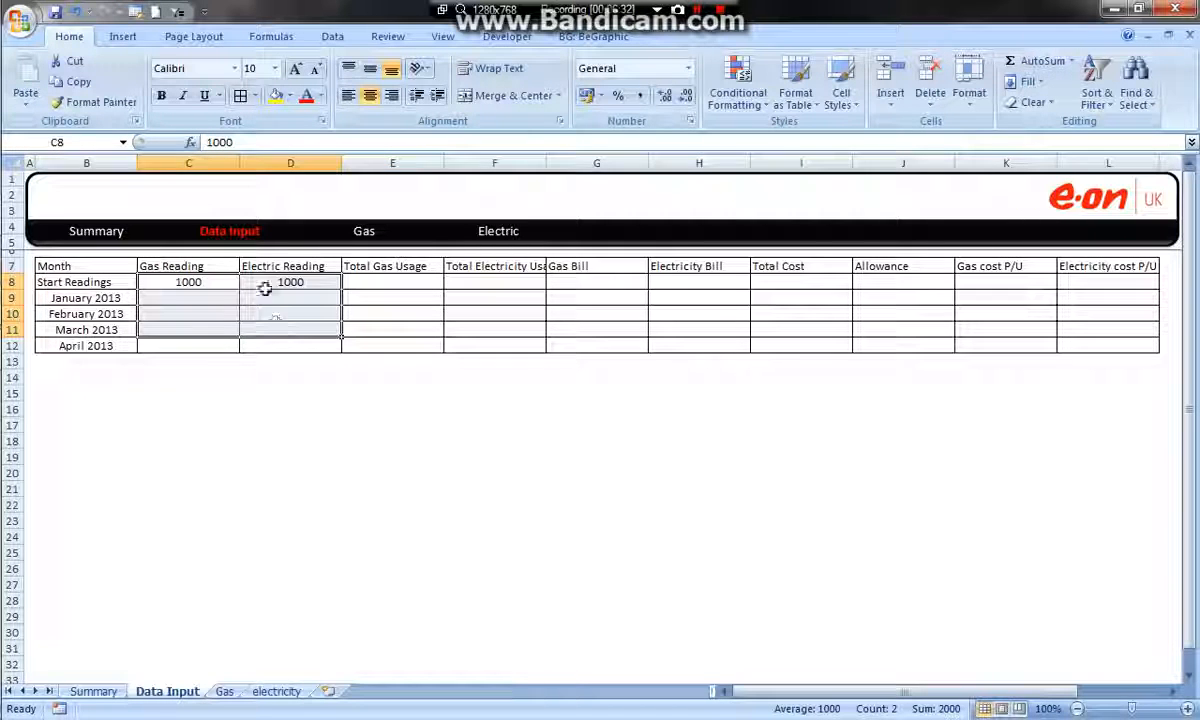
drag(183, 279, 302, 348)
click(291, 97)
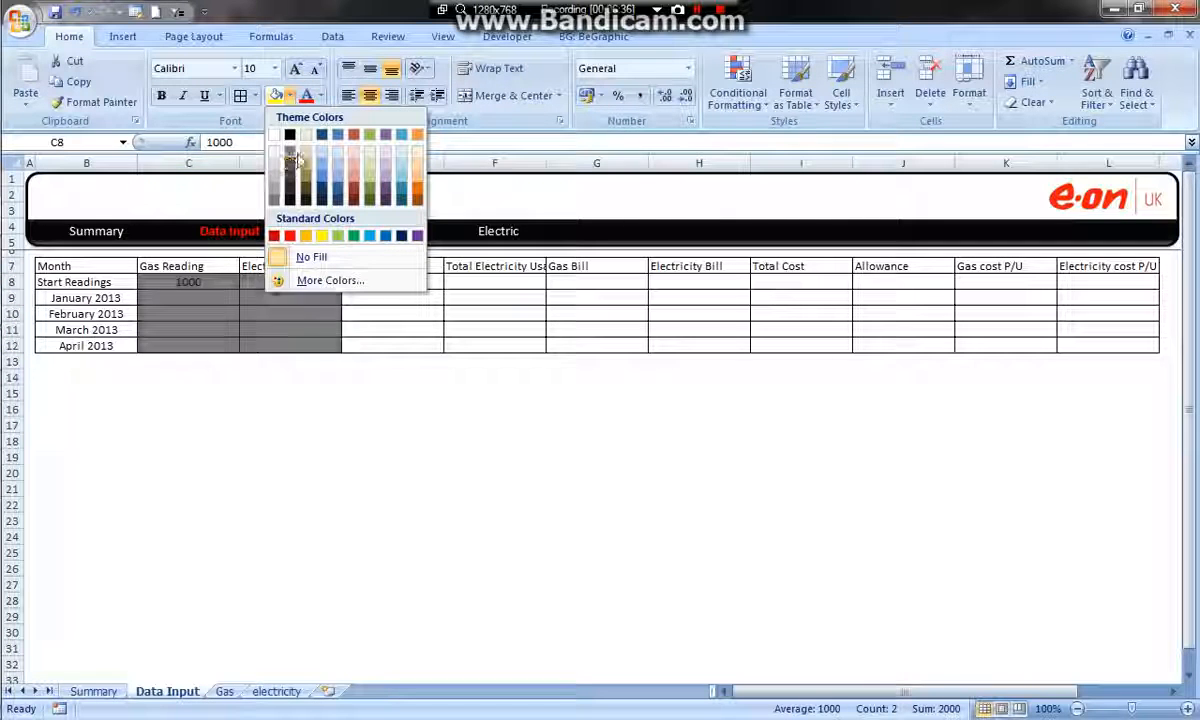
click(322, 160)
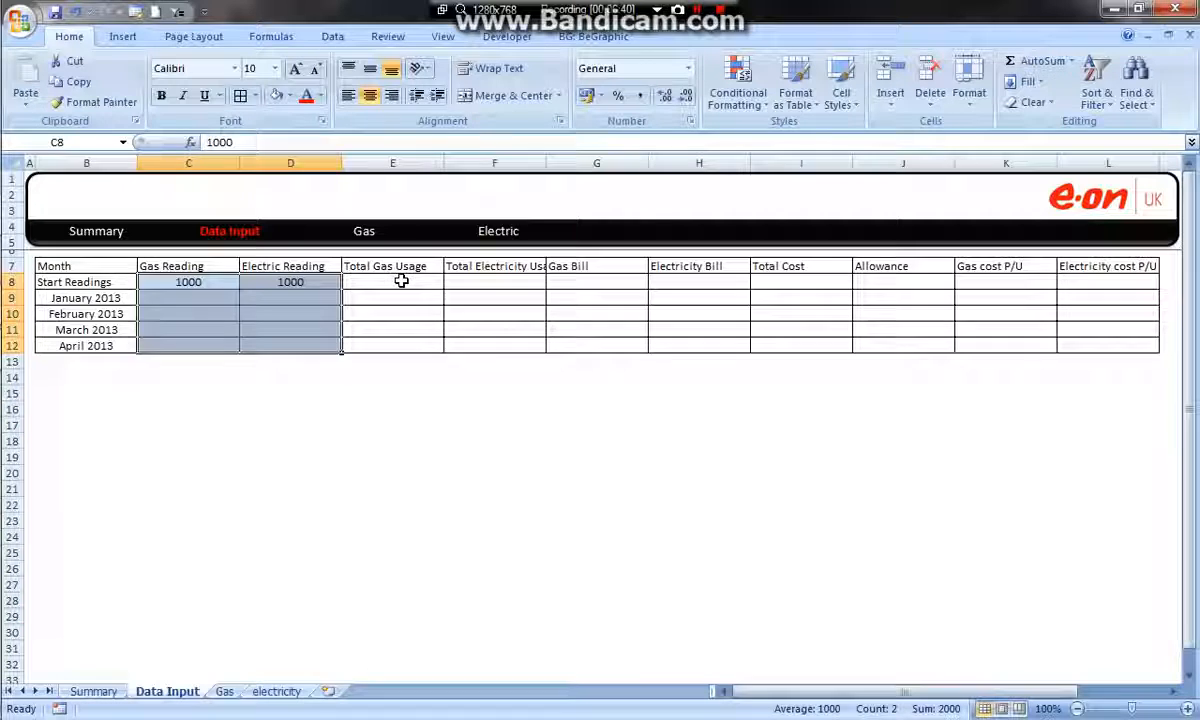
Examine the usage, bill, total cost, allowance and unit cost cells to tell manual input columns from calculated ones
click(401, 281)
click(402, 295)
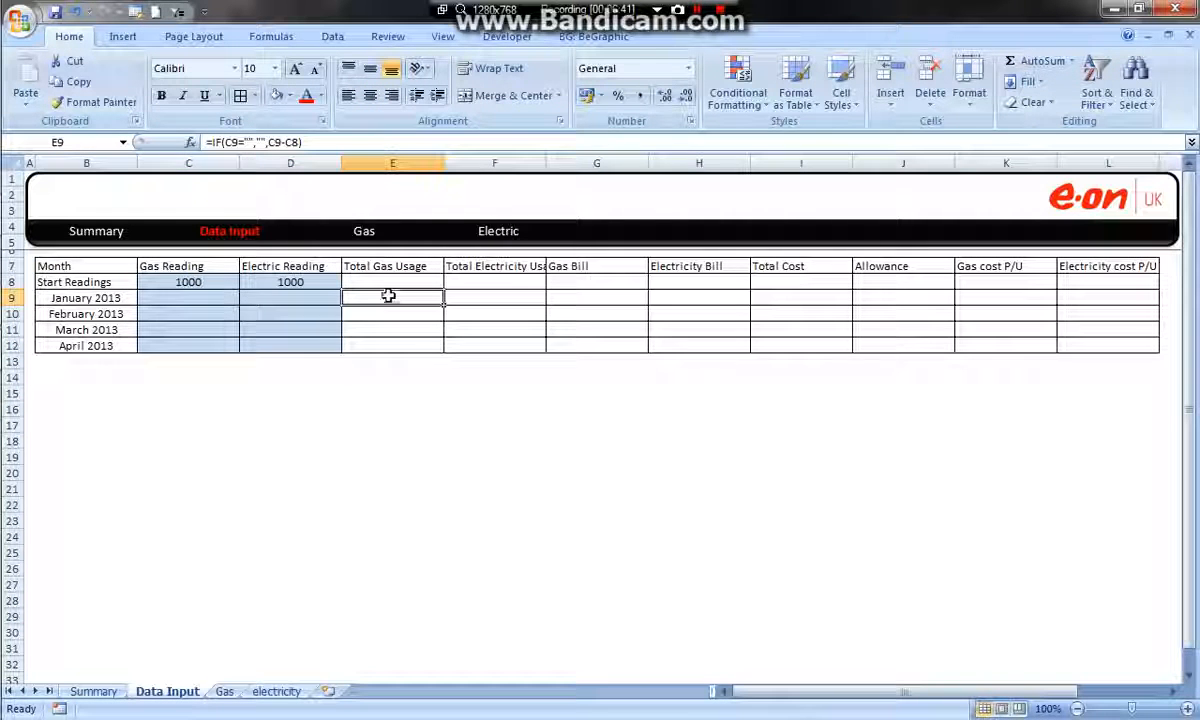
drag(380, 280, 479, 286)
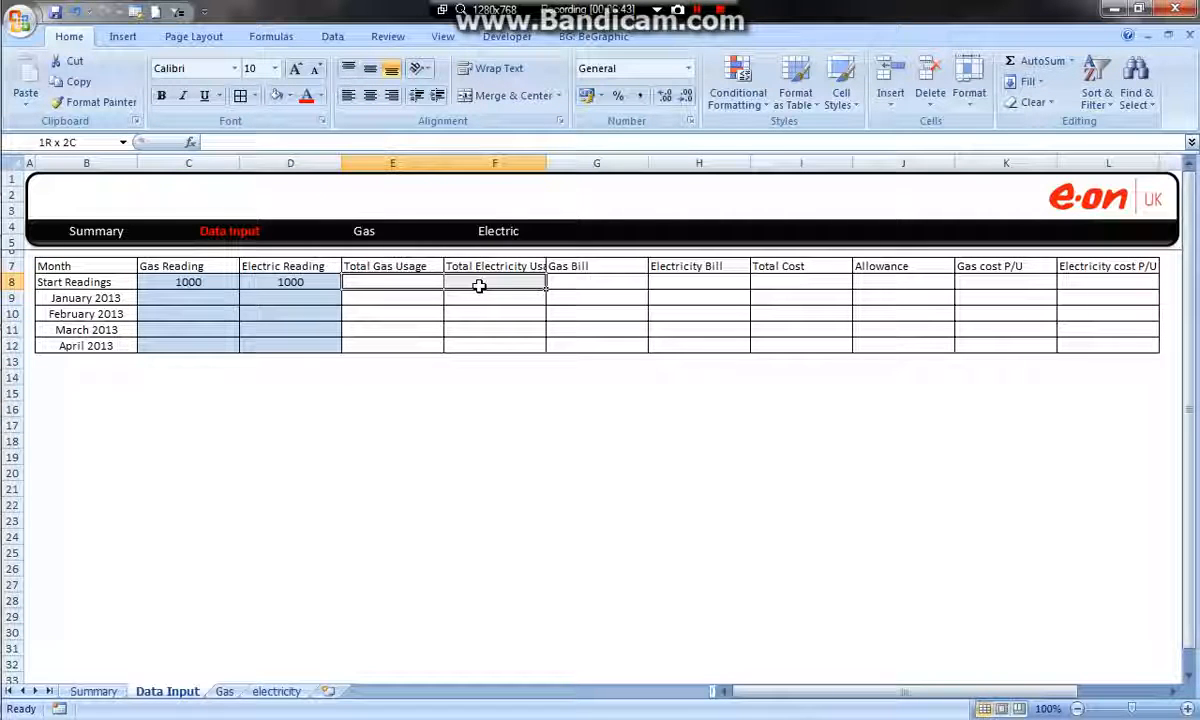
click(560, 281)
click(567, 298)
click(571, 314)
click(573, 331)
click(576, 346)
click(581, 298)
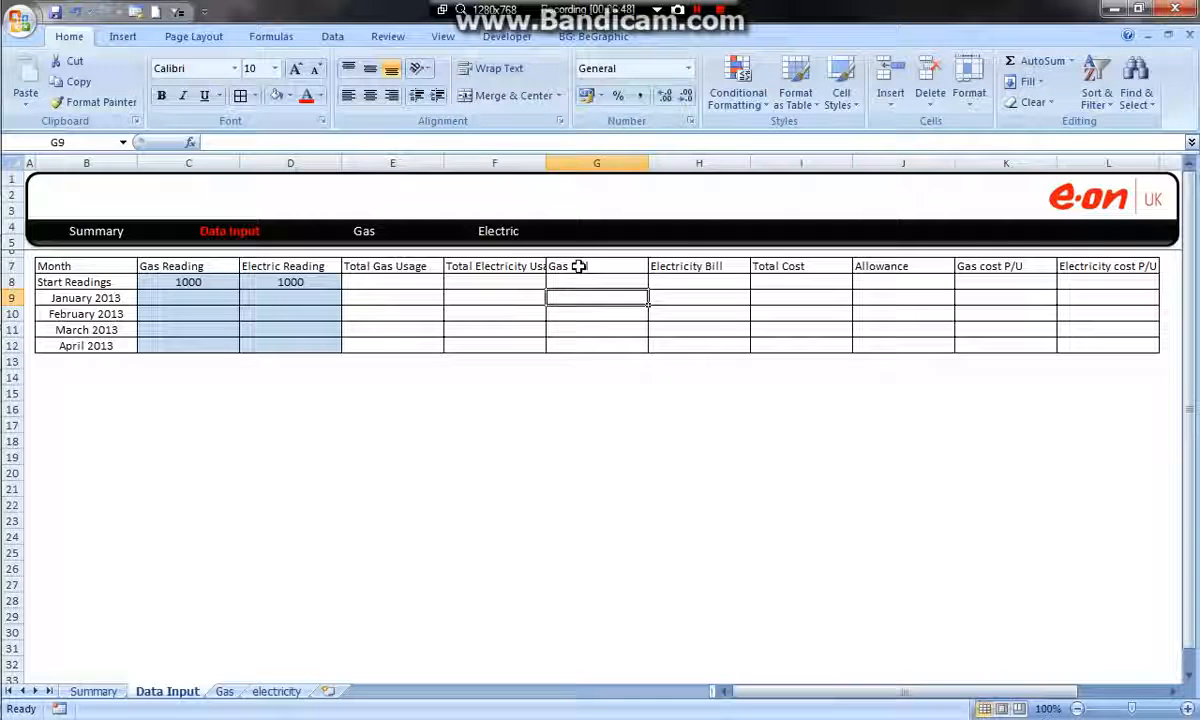
click(690, 297)
click(781, 297)
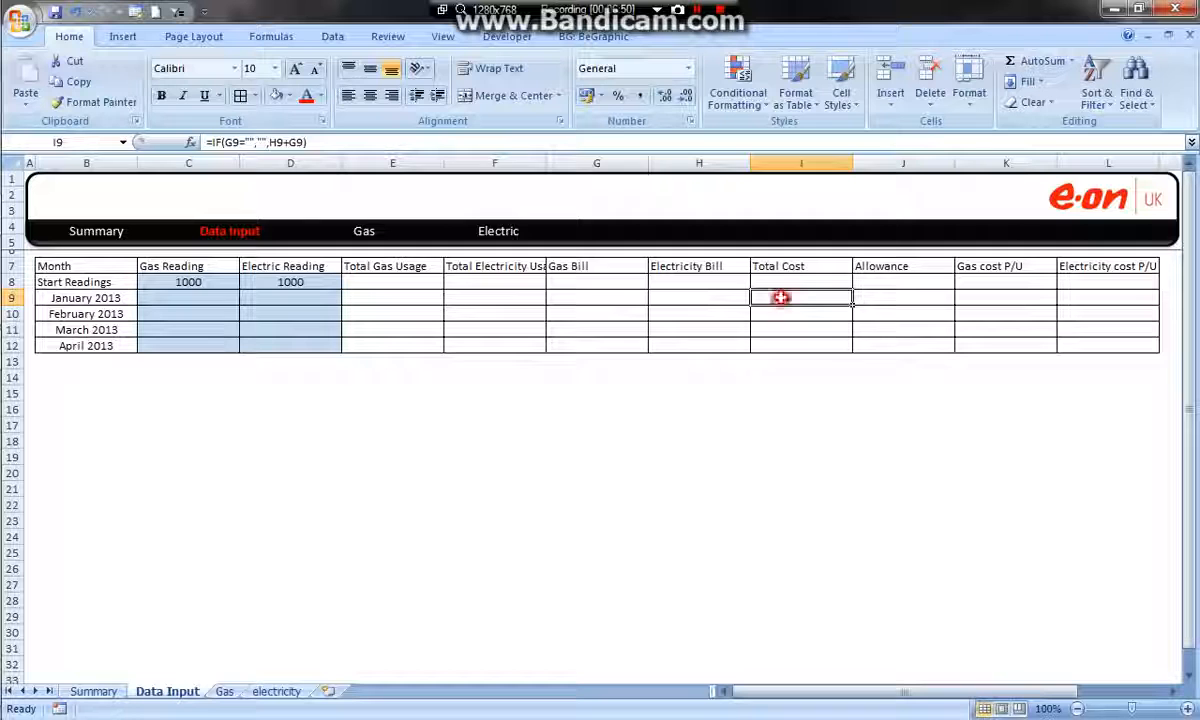
click(590, 297)
click(517, 297)
click(405, 298)
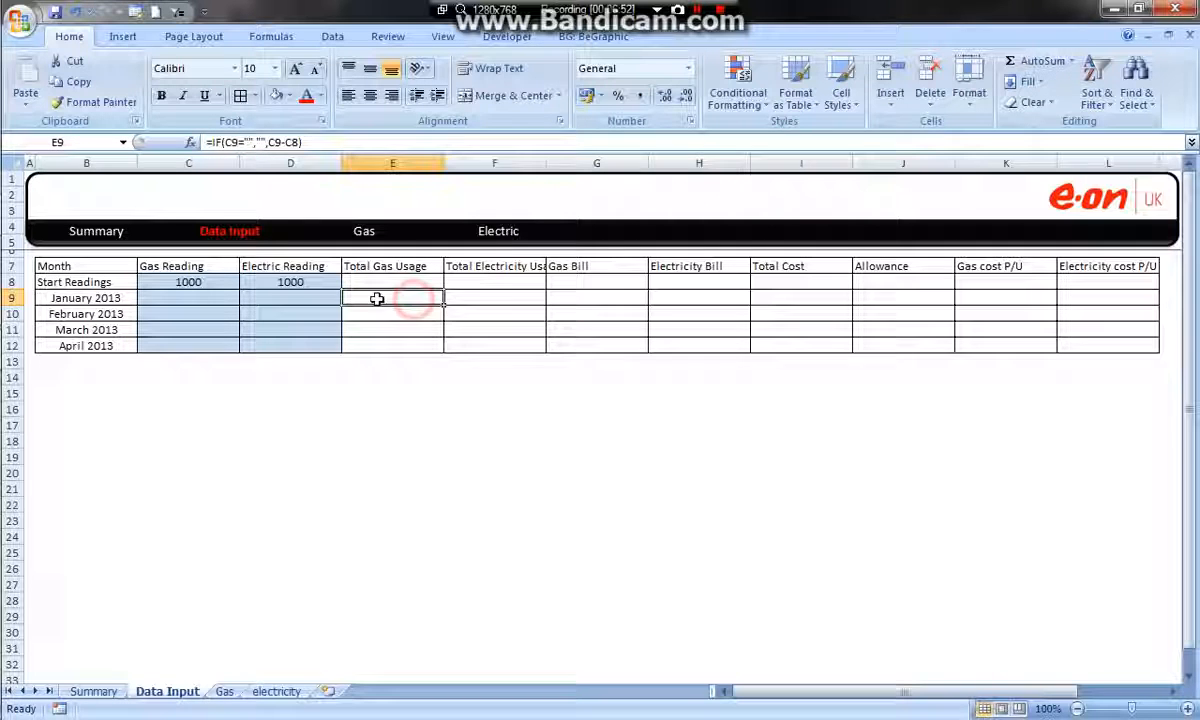
click(830, 297)
click(905, 297)
click(962, 297)
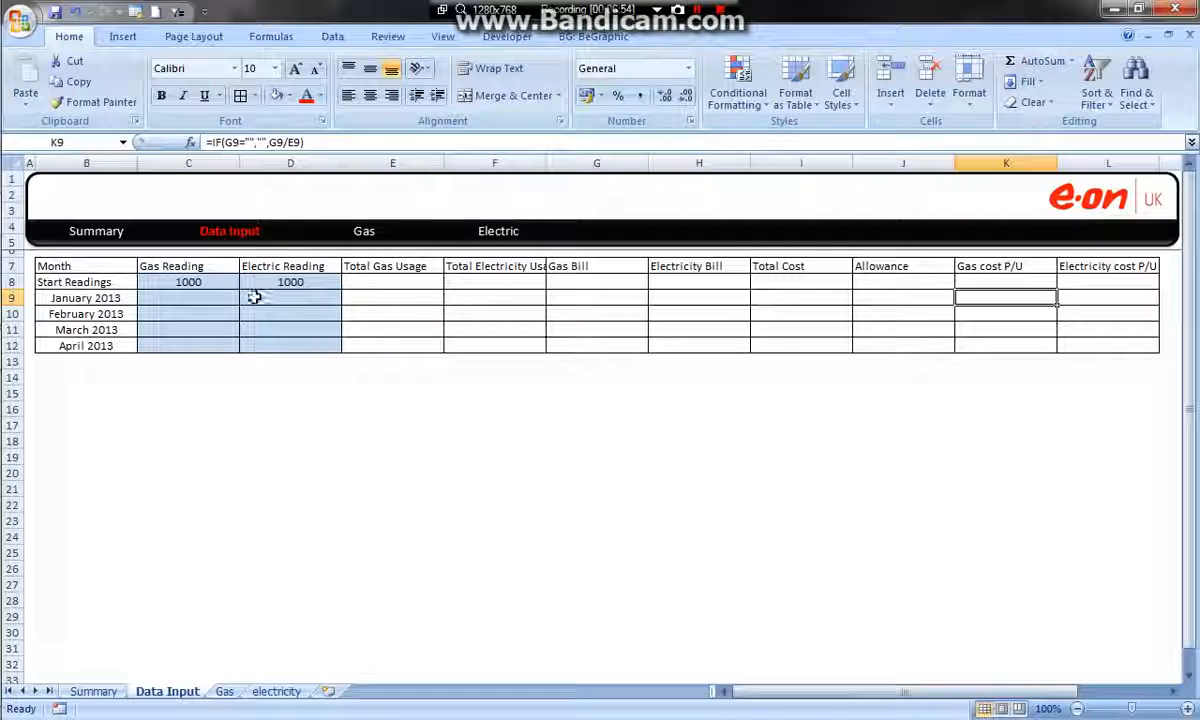
Fill the gas and electricity bill cells G8:H12 and the month cells B8:B12 with the same light blue
drag(566, 281, 667, 342)
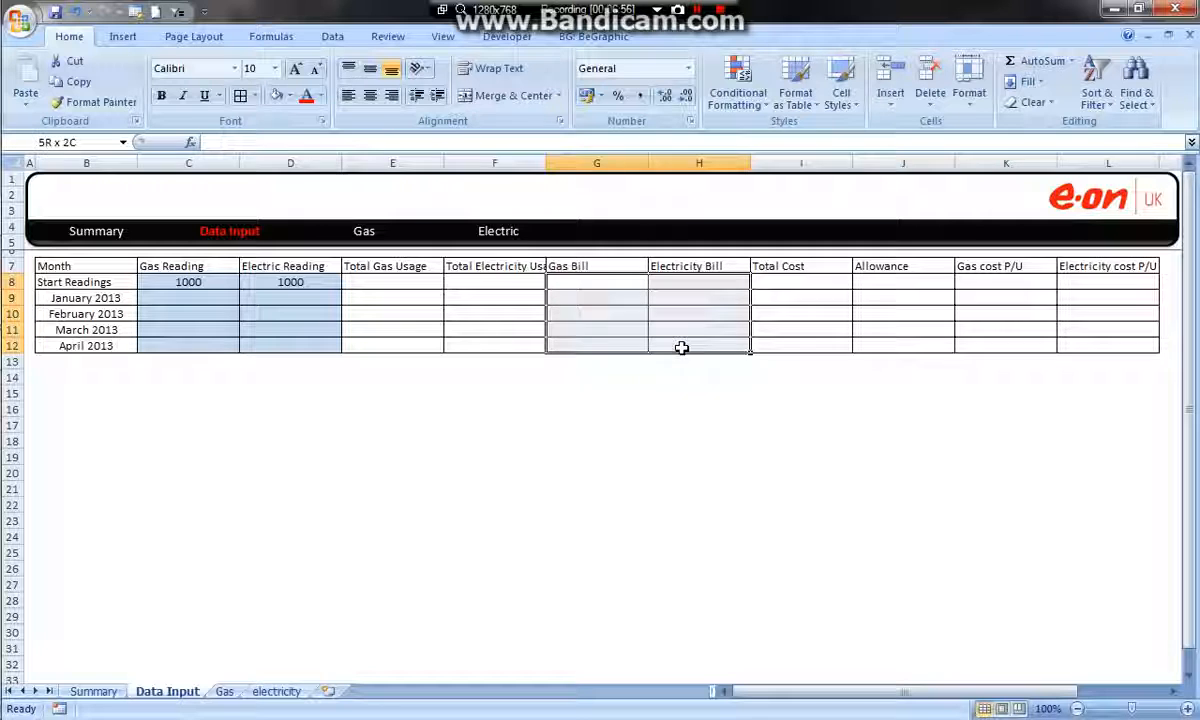
click(276, 97)
click(847, 441)
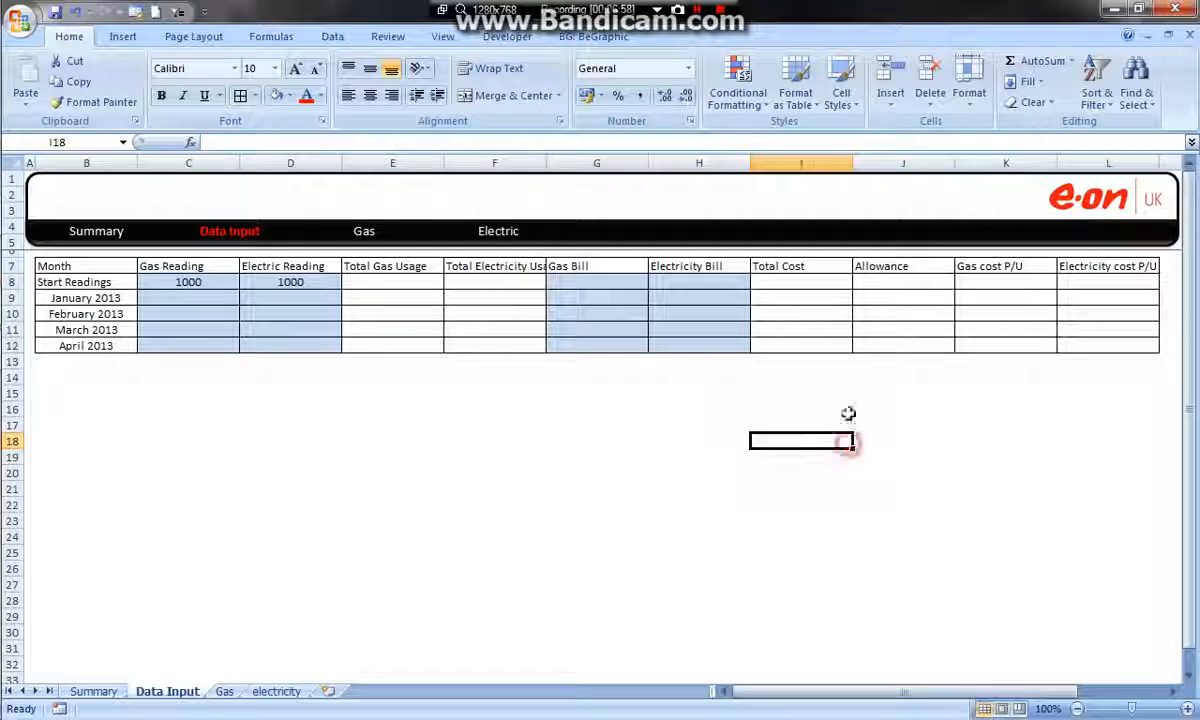
drag(107, 284, 114, 347)
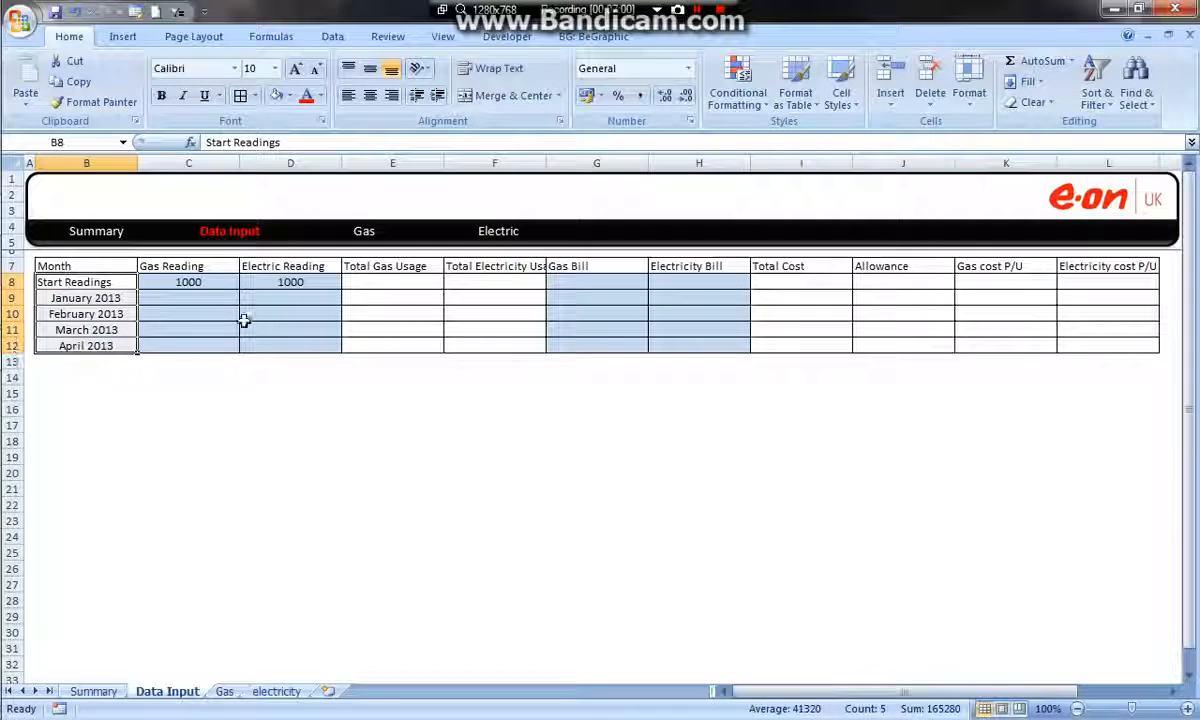
click(276, 96)
click(346, 328)
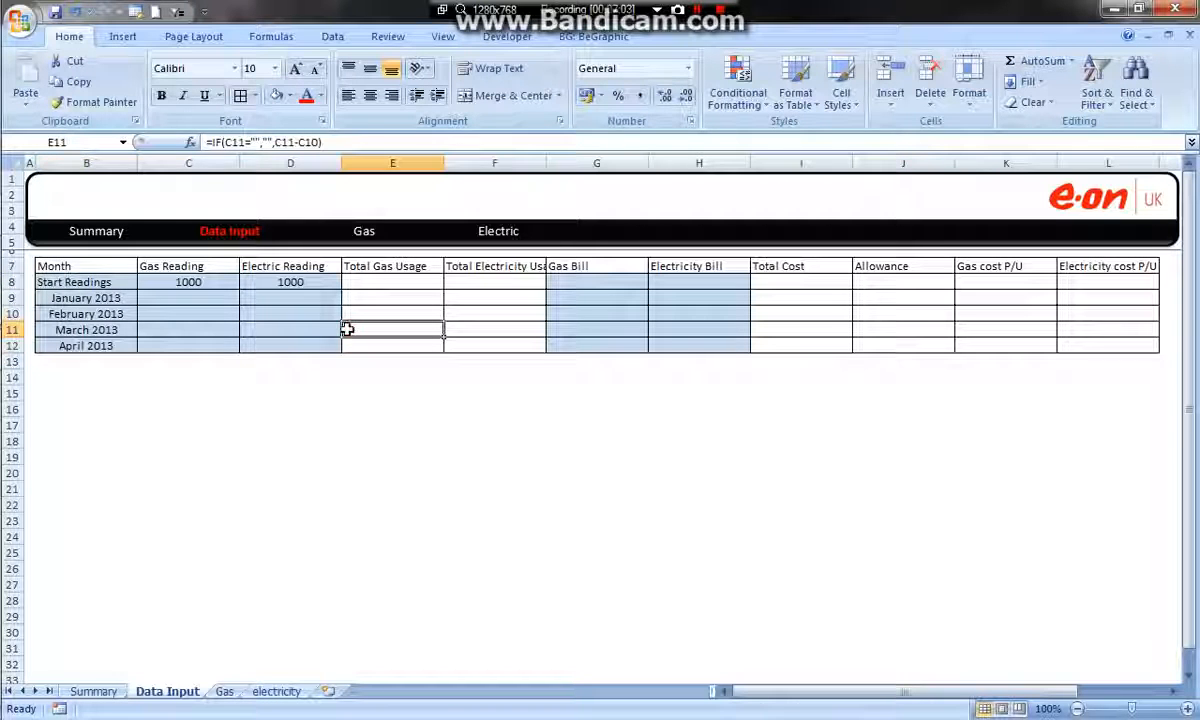
Fill the calculated cells E8:F12 and I8:L12 with grey
click(13, 282)
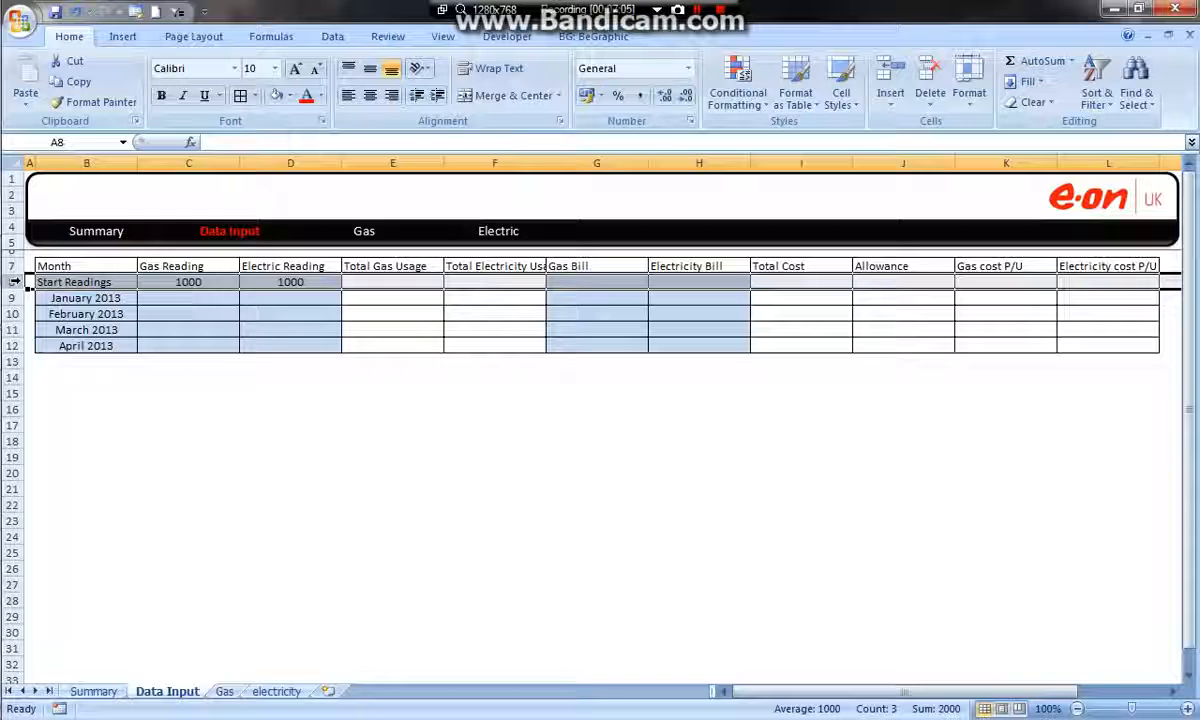
drag(351, 284, 473, 346)
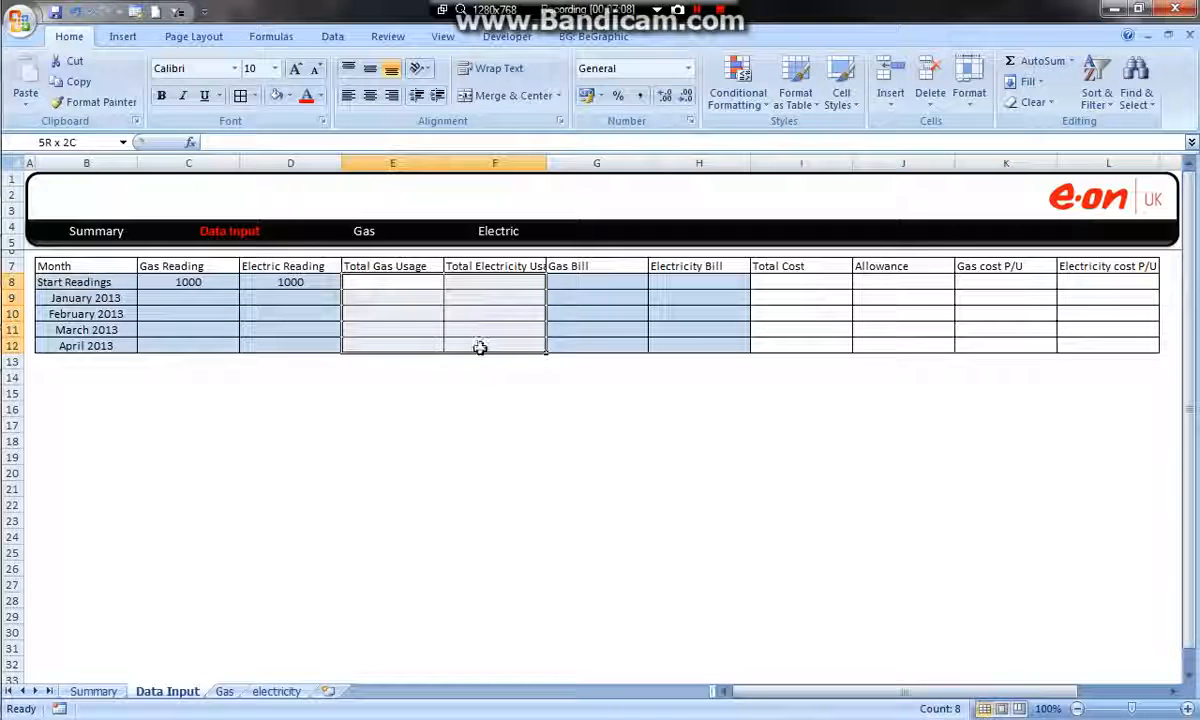
drag(760, 283, 1127, 342)
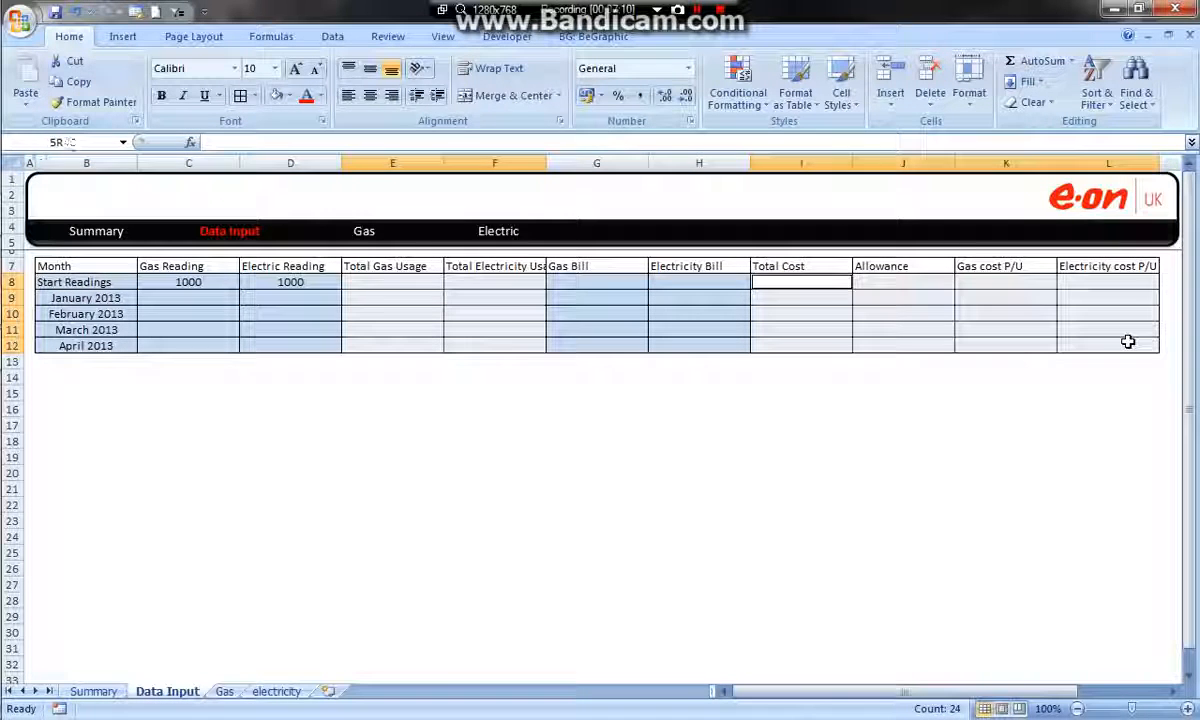
click(289, 95)
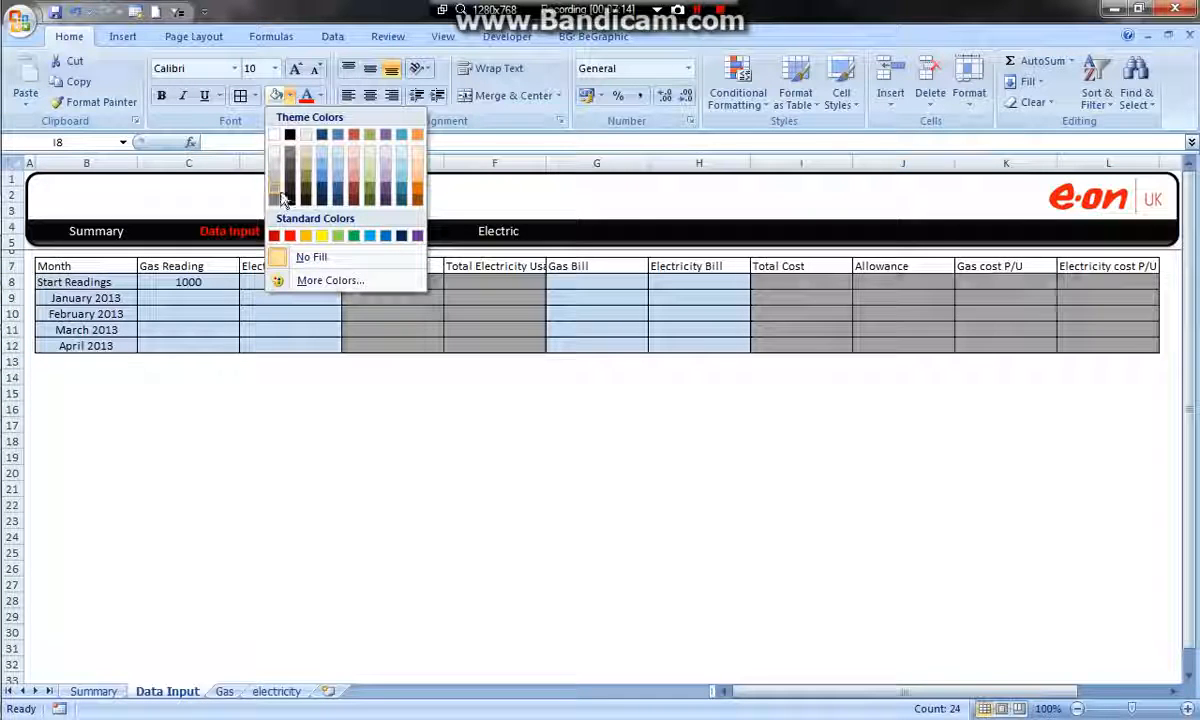
click(276, 186)
click(405, 456)
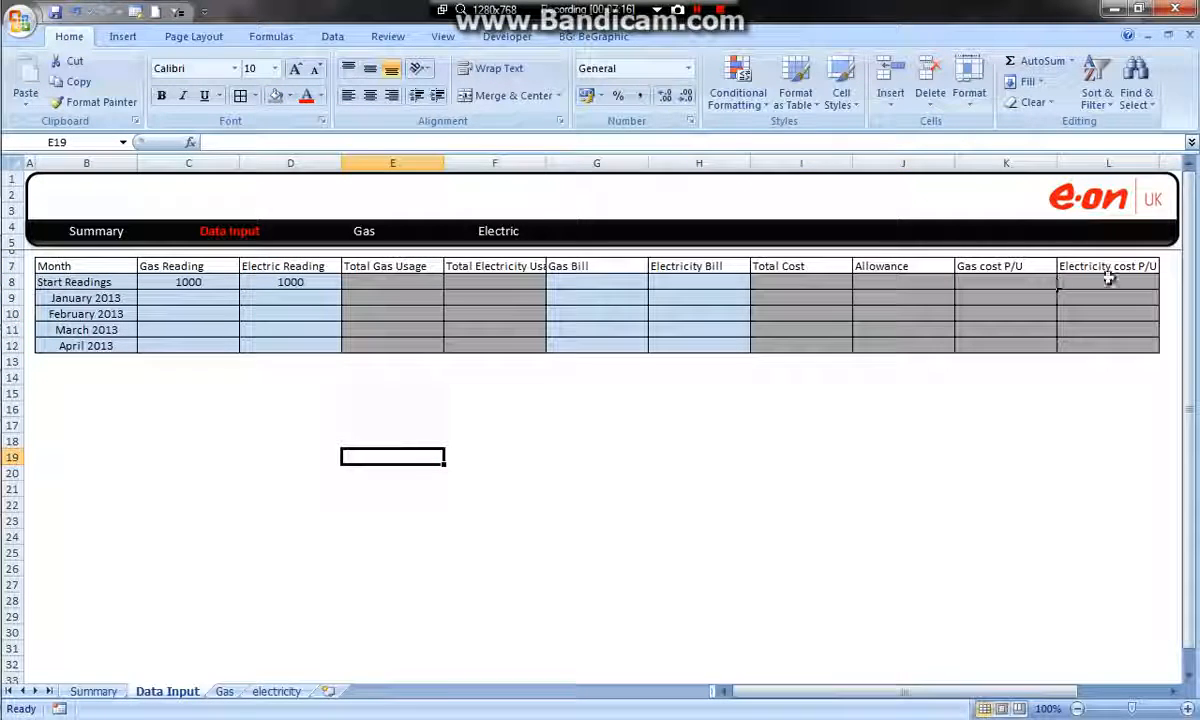
Convert the range B7:L12 into a table that has headers
drag(1110, 266, 88, 265)
click(603, 301)
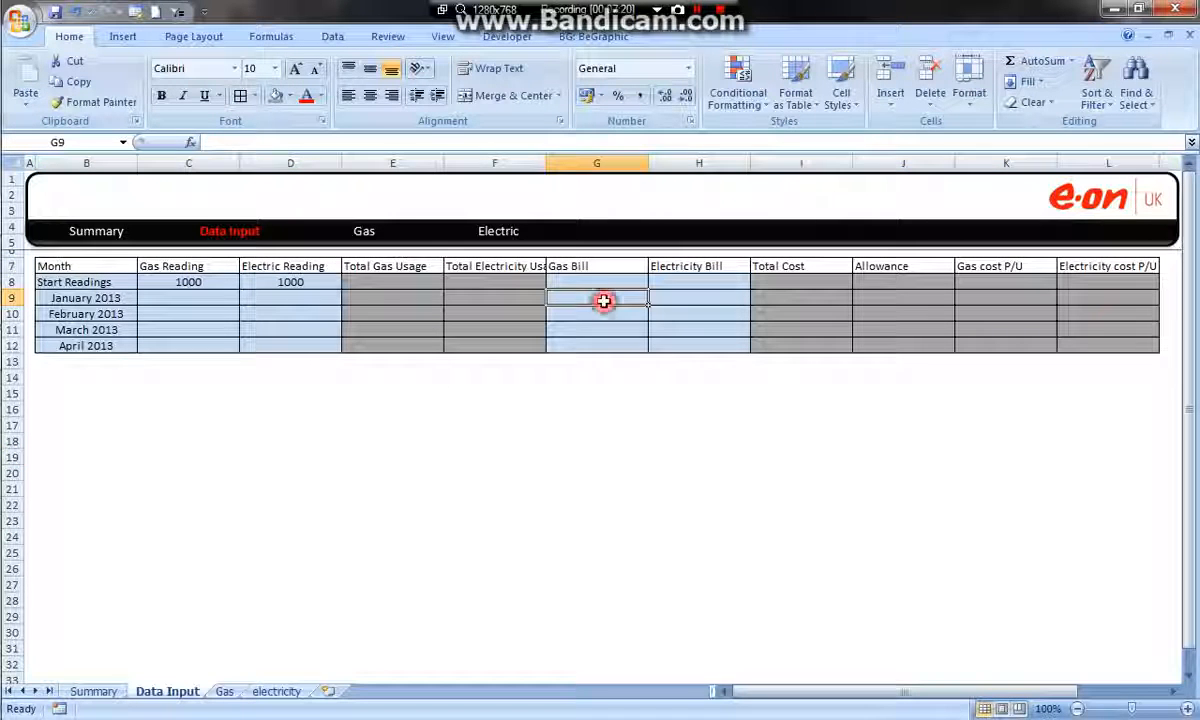
click(520, 298)
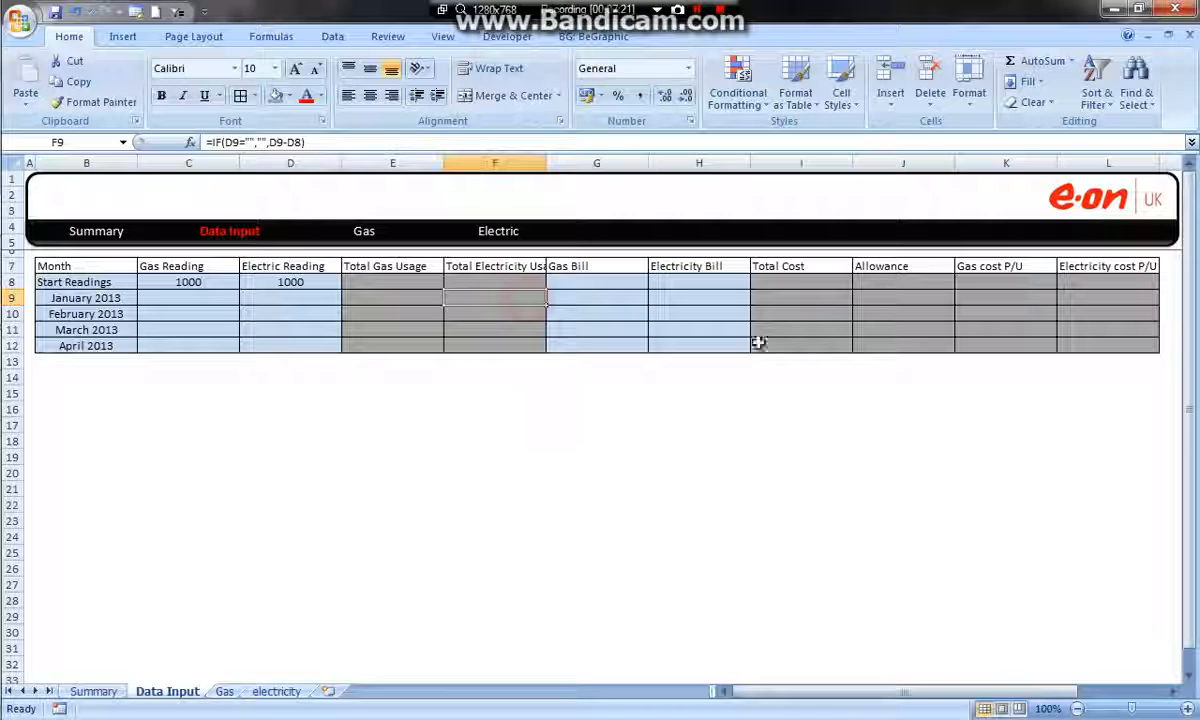
click(570, 292)
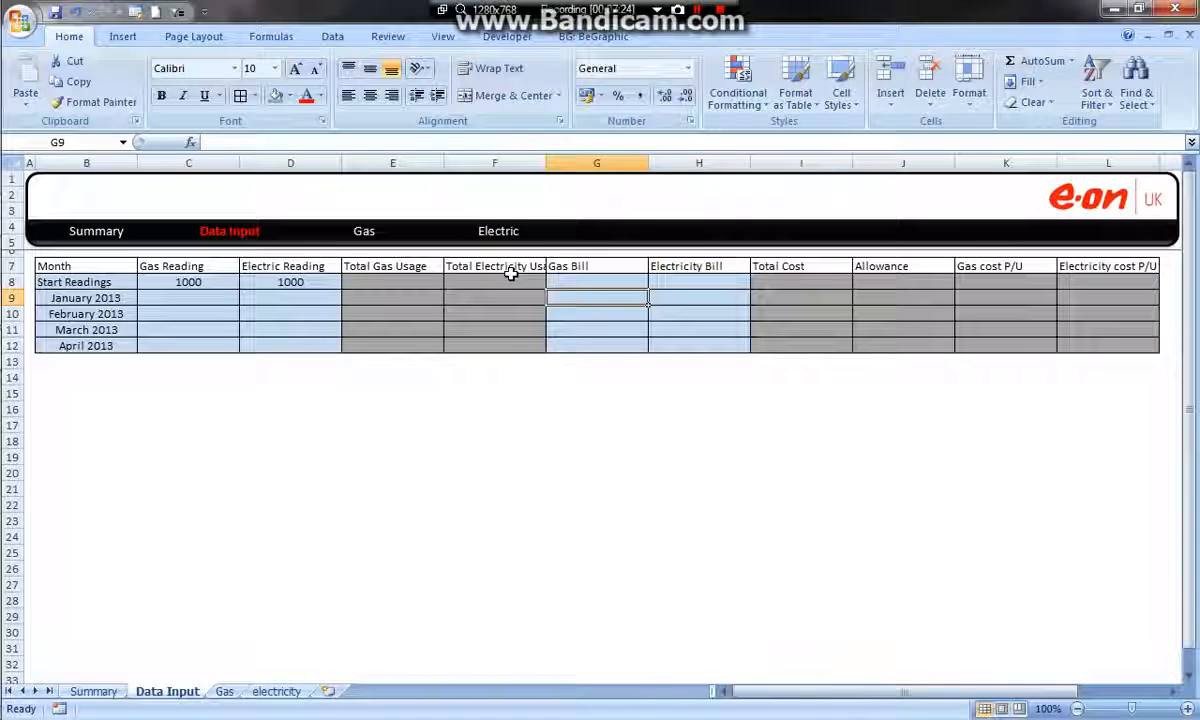
key(ctrl+t)
drag(485, 236, 826, 178)
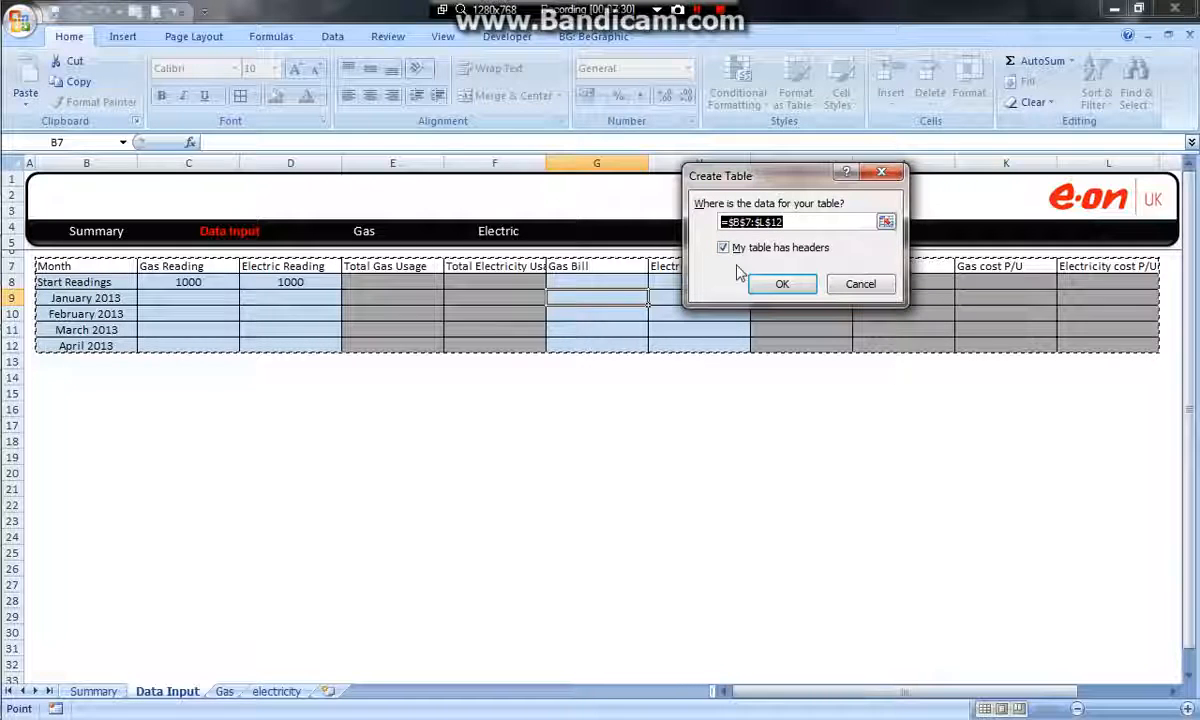
click(779, 285)
click(745, 404)
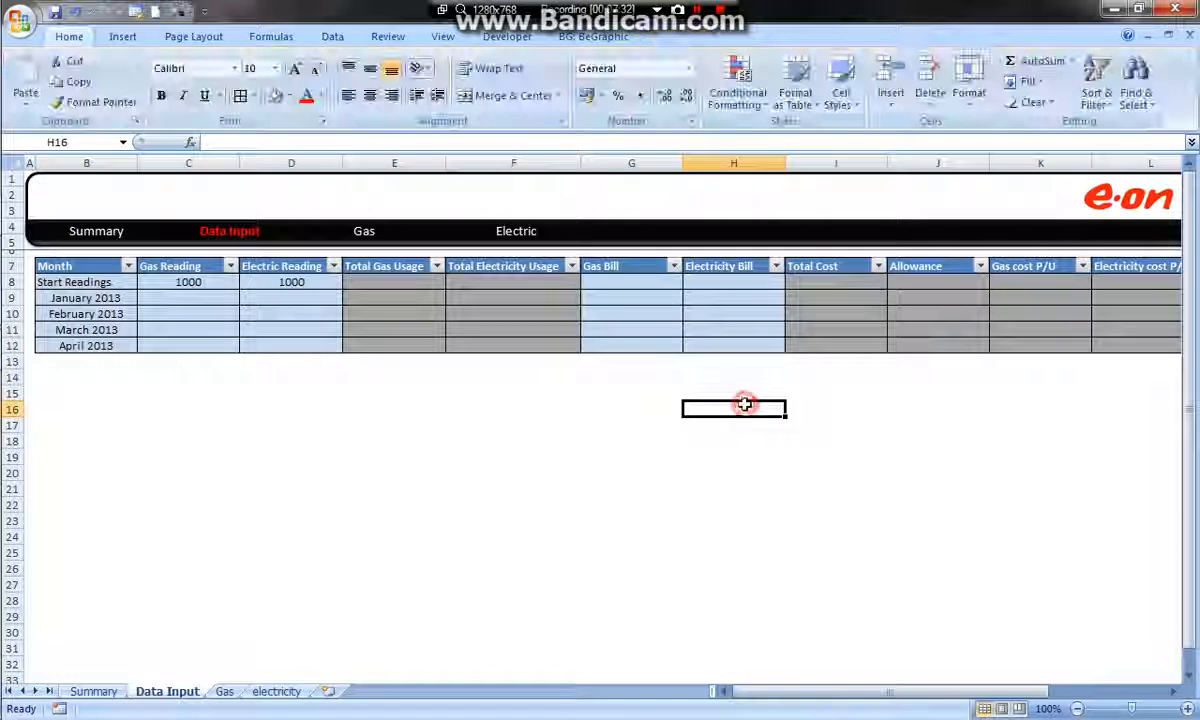
Try to narrow the header banner and the e.on logo together towards the table's outer edge
drag(817, 692, 873, 692)
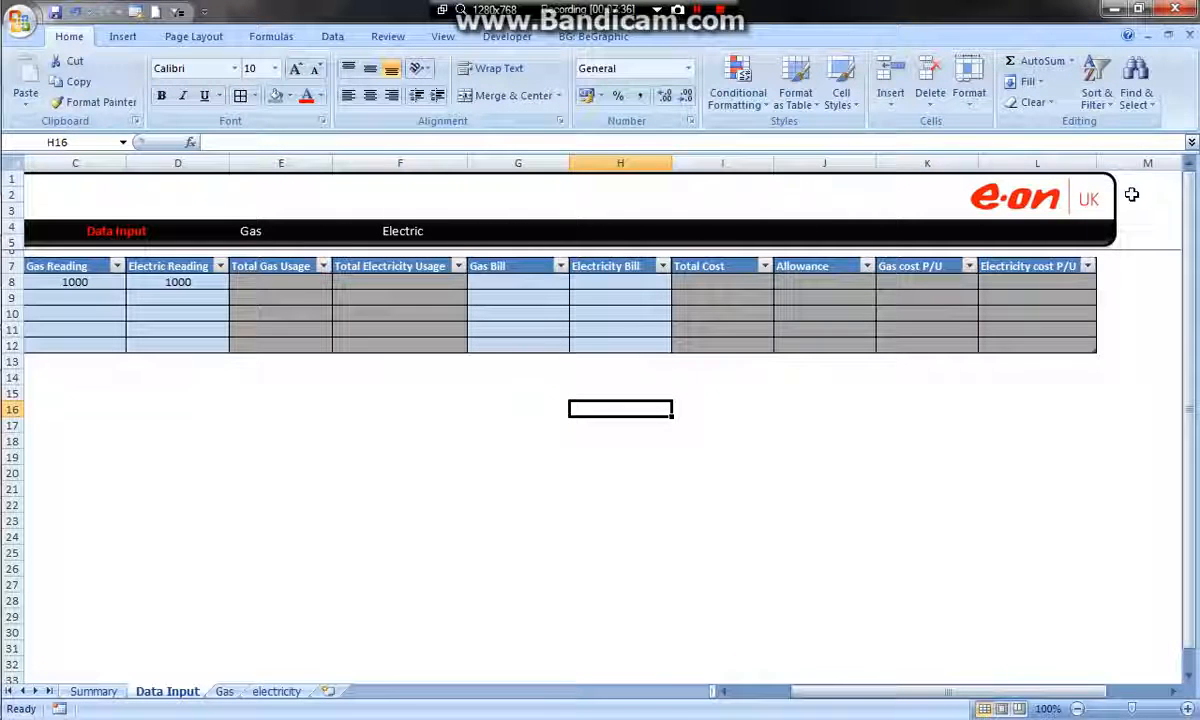
drag(1069, 690, 962, 638)
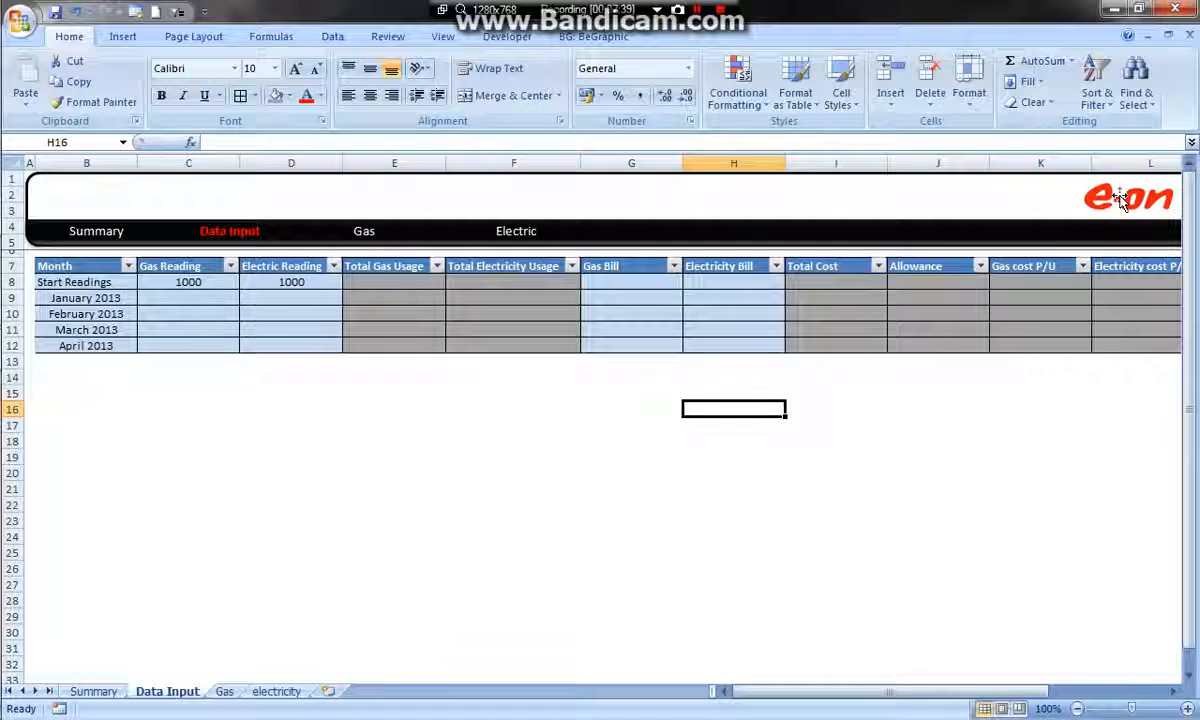
drag(948, 692, 990, 690)
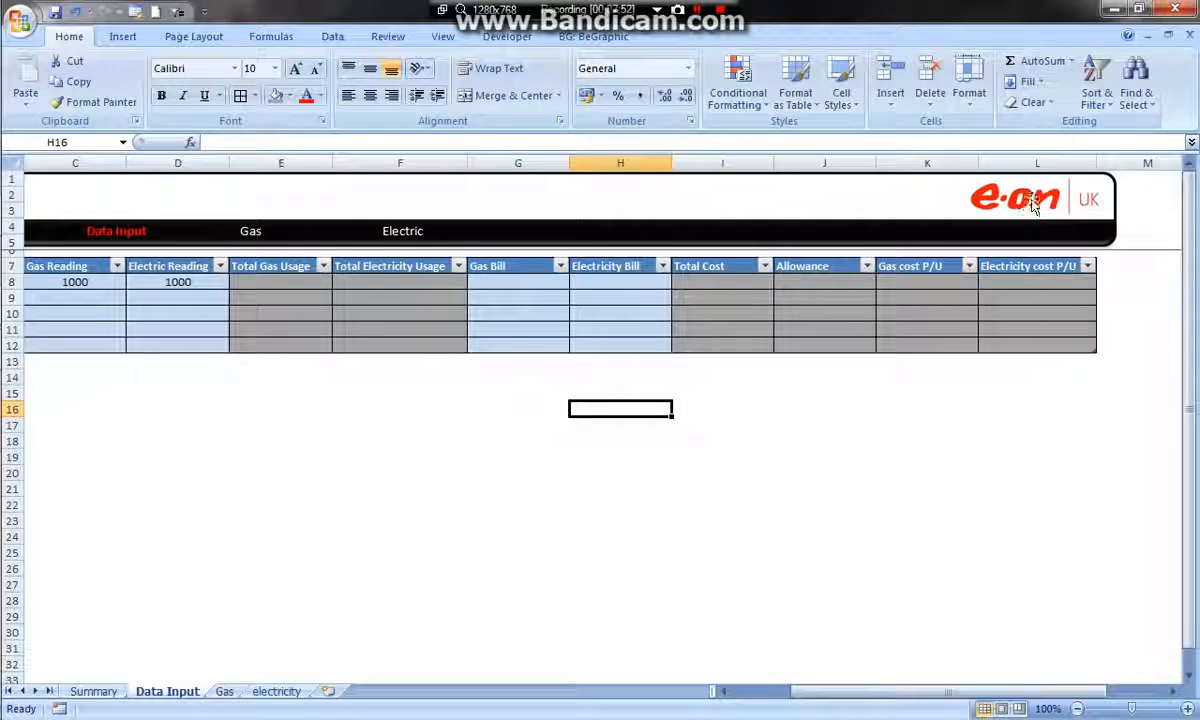
click(1066, 204)
shift+click(1113, 205)
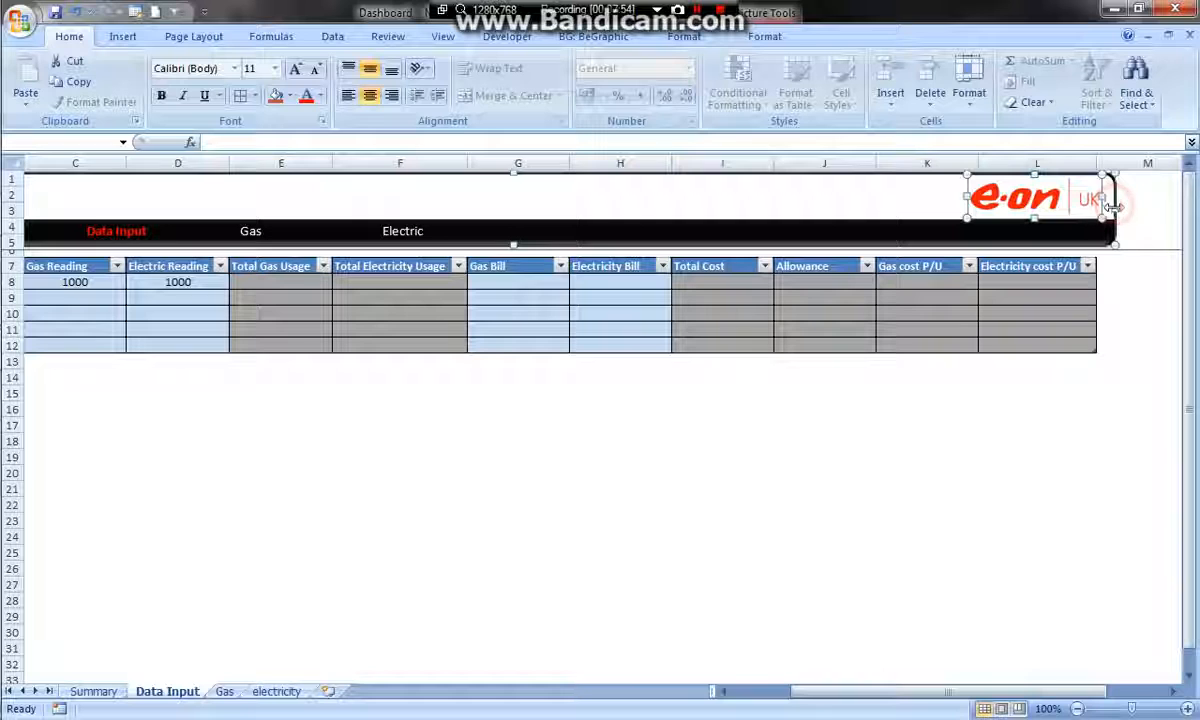
drag(1114, 208, 1097, 209)
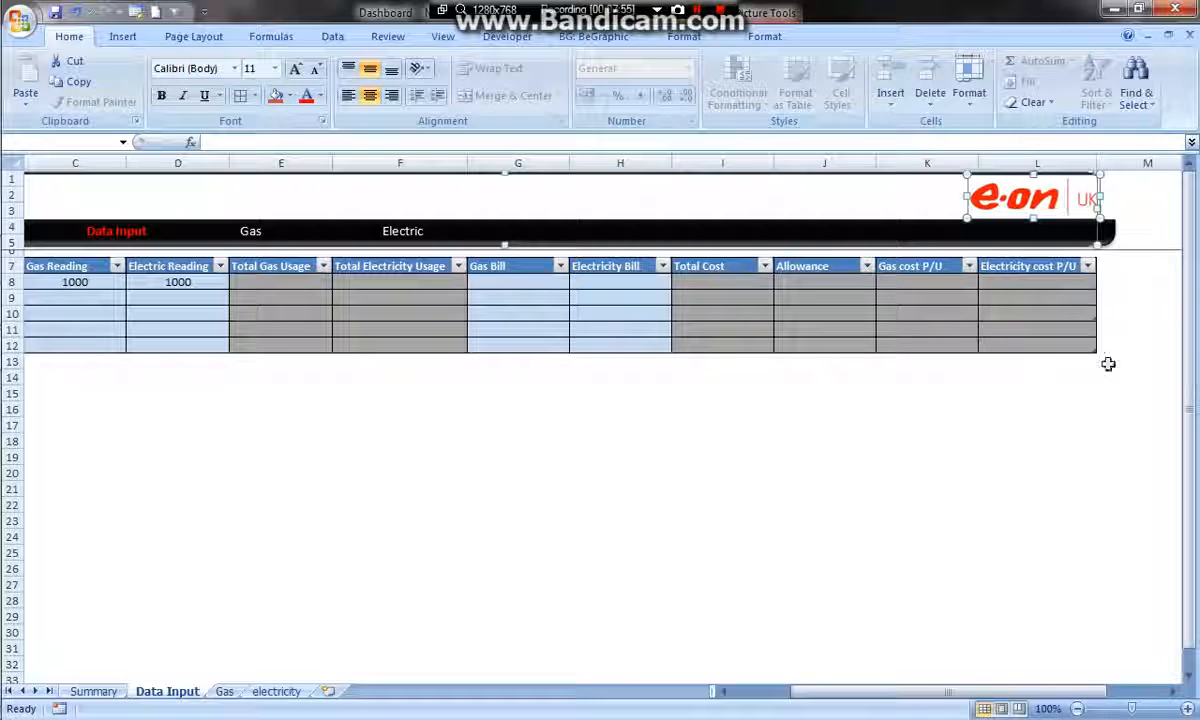
key(ctrl+z)
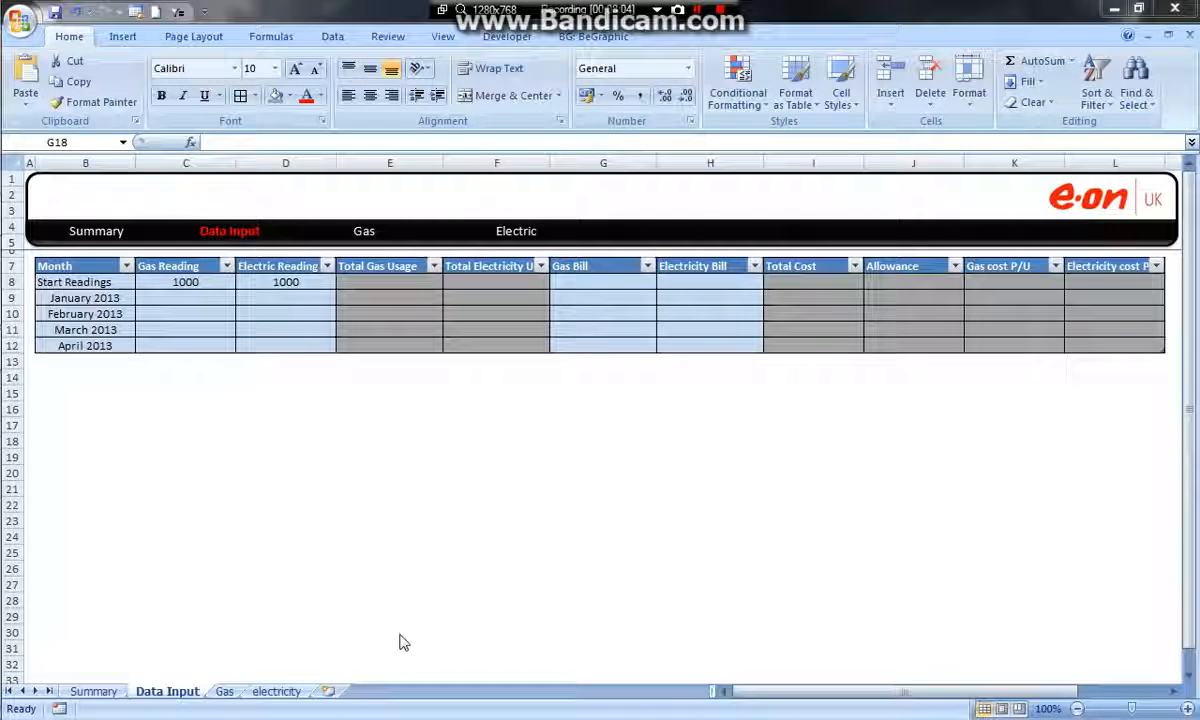
click(225, 691)
click(185, 691)
click(1045, 405)
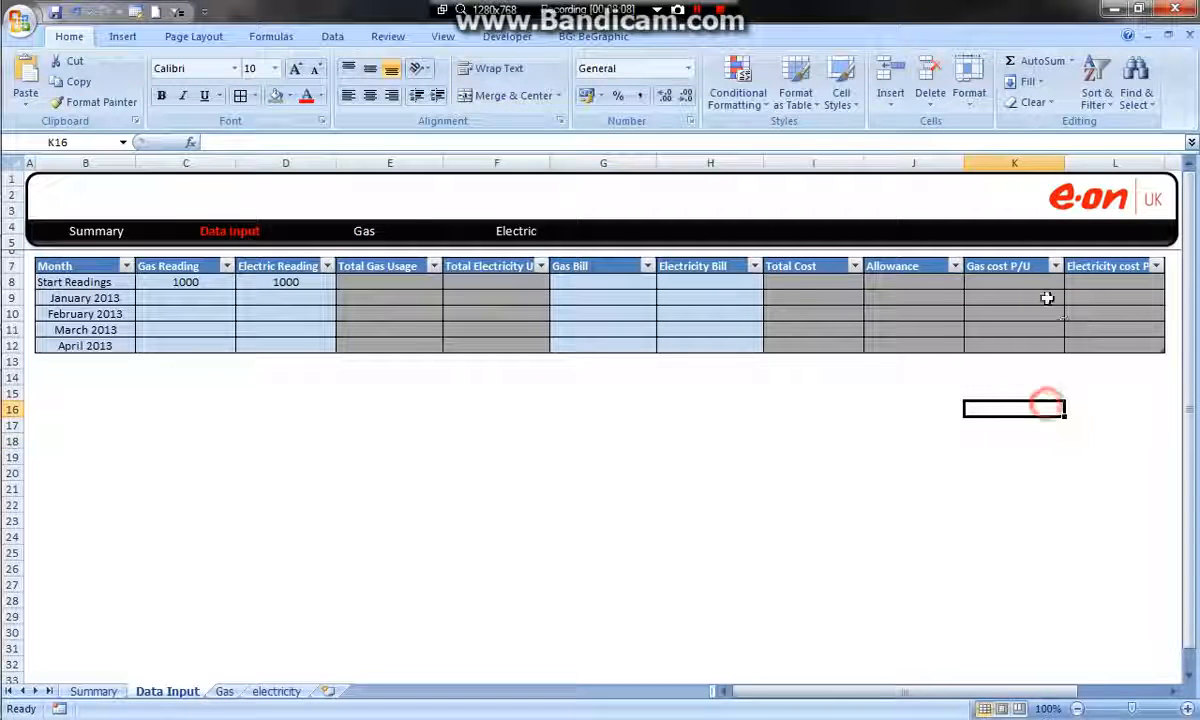
drag(484, 432, 25, 393)
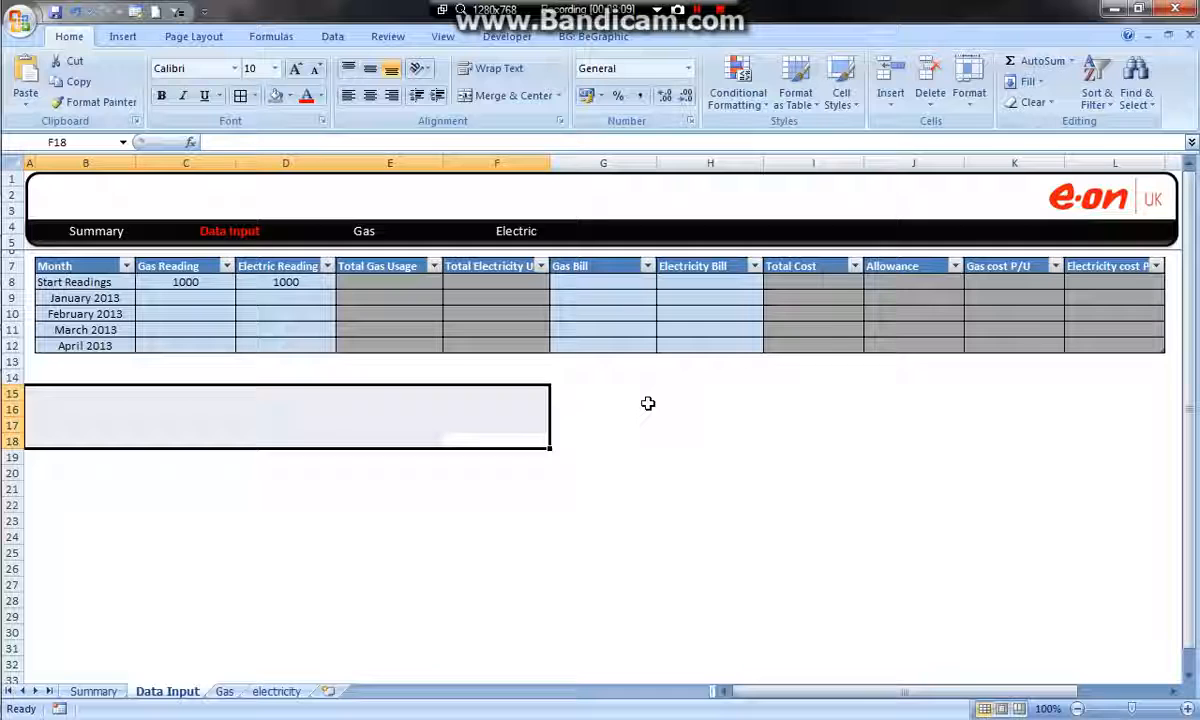
click(605, 282)
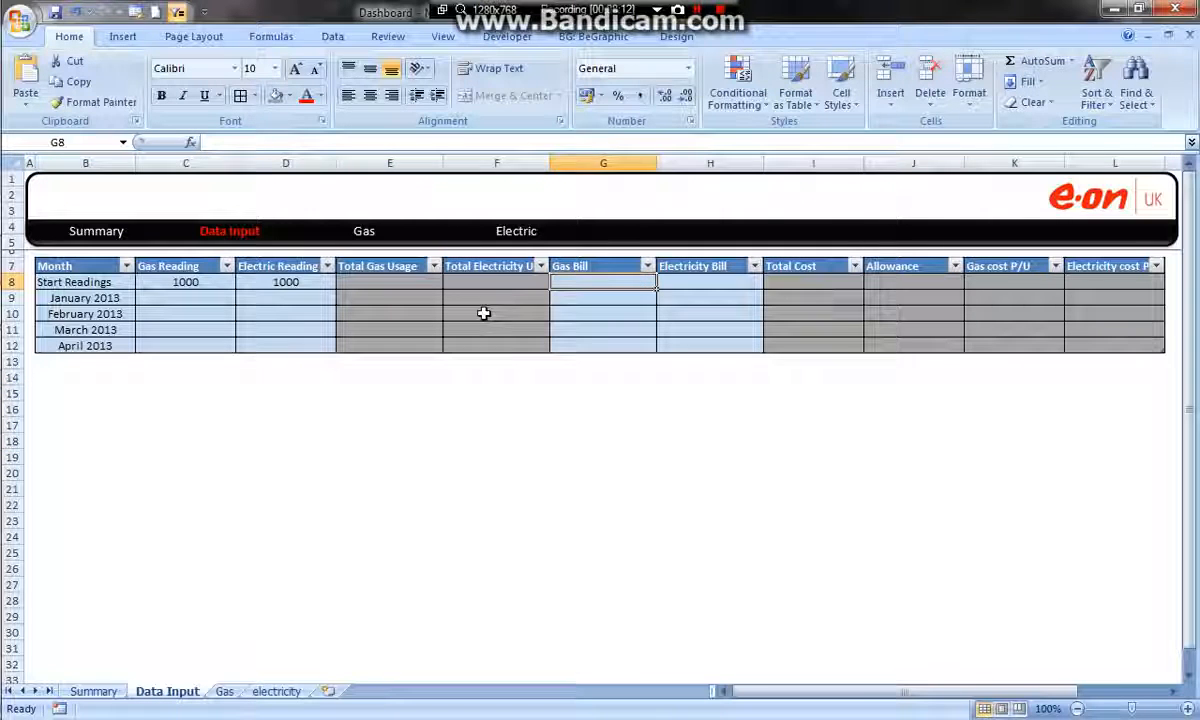
Apply a table style with a solid black header row to the Data Input table
click(483, 273)
click(676, 36)
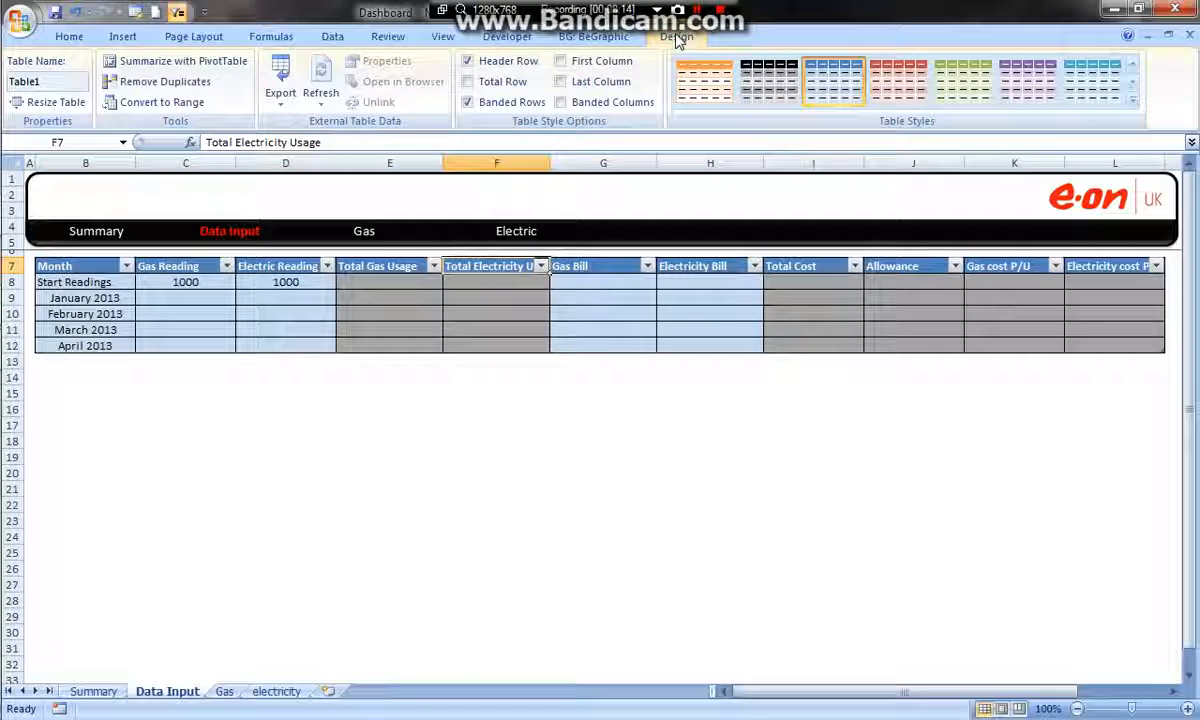
click(1133, 63)
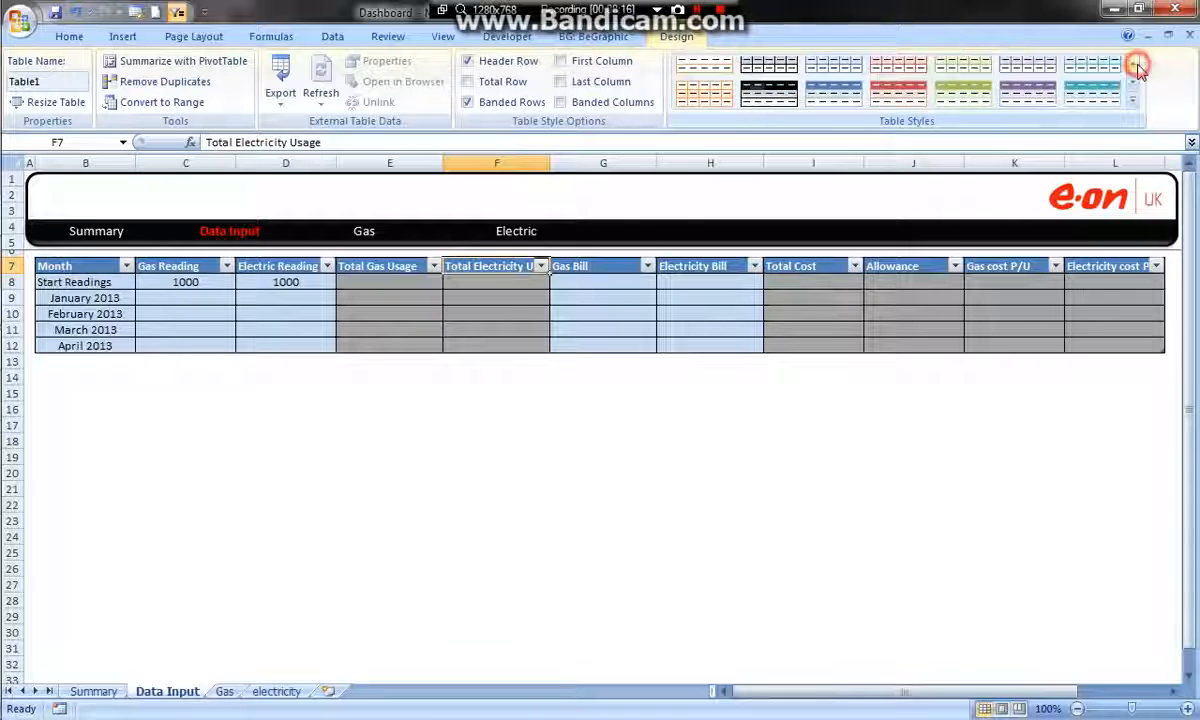
click(764, 85)
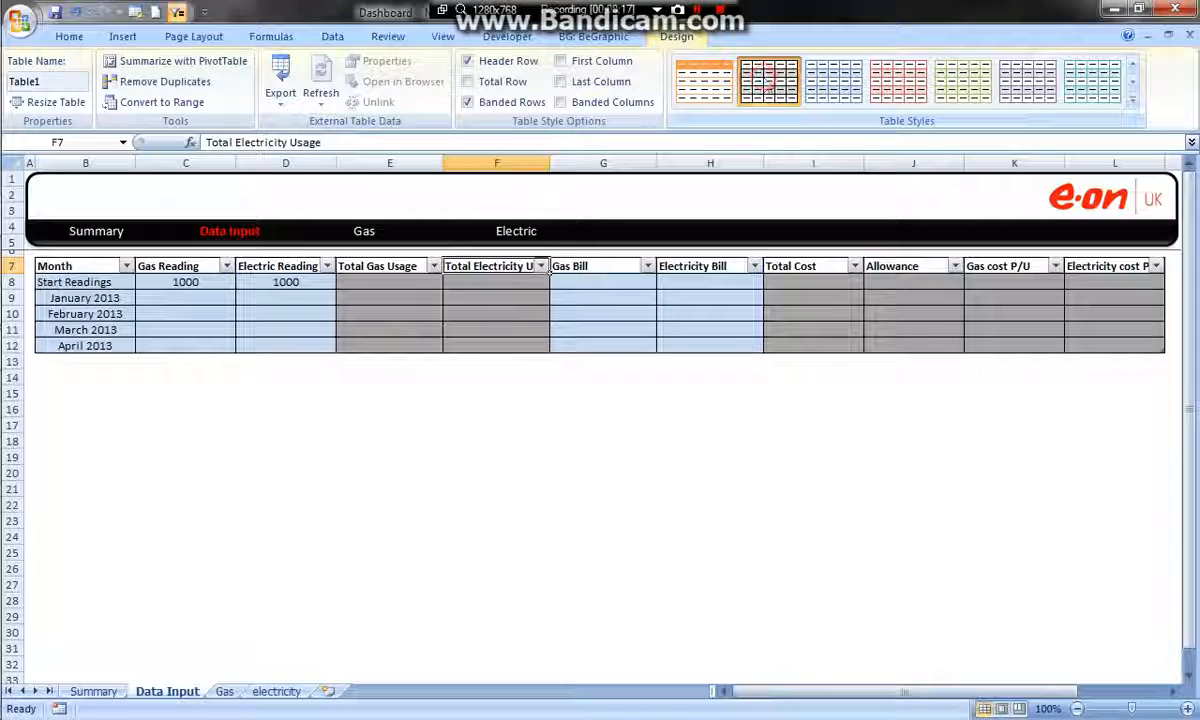
click(1133, 82)
click(769, 80)
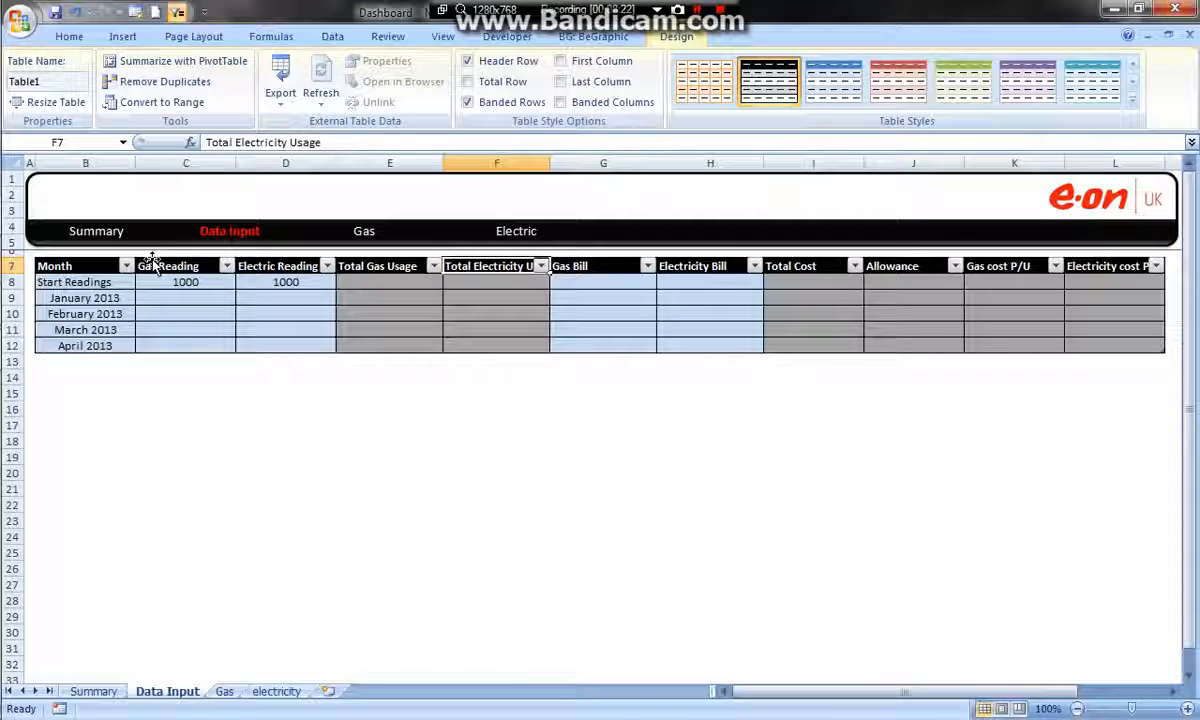
Centre the contents of the whole table range B7:L12 horizontally
drag(92, 266, 1088, 338)
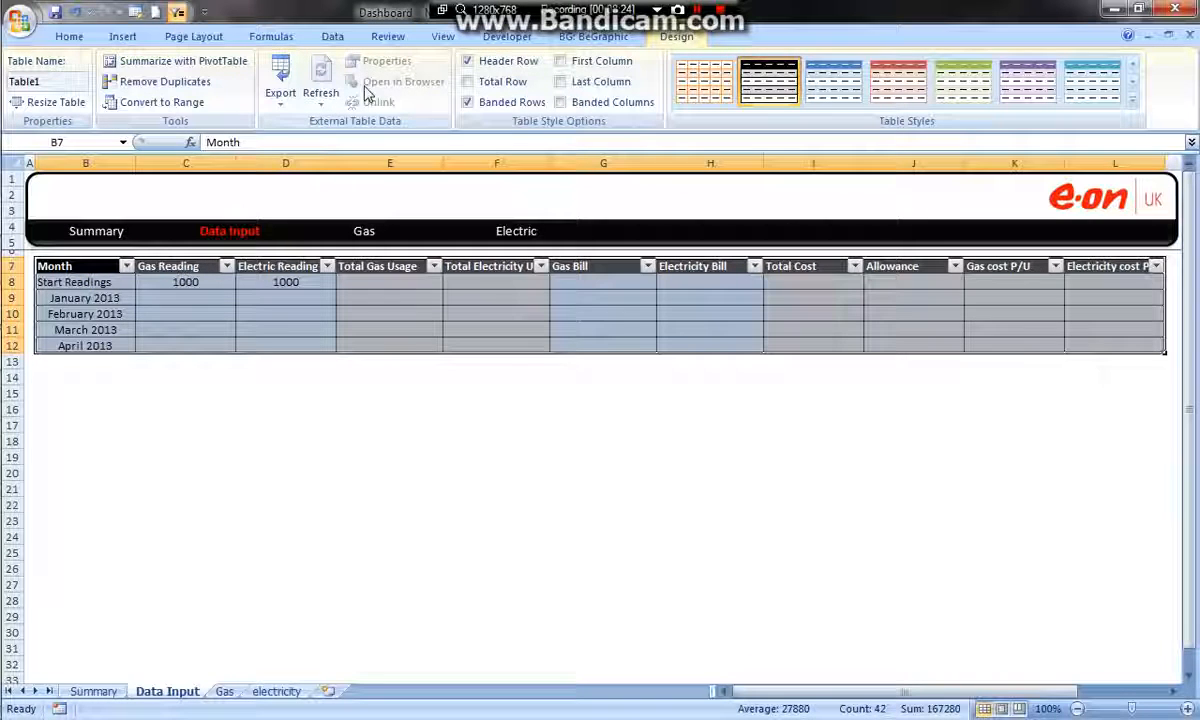
click(69, 36)
click(369, 96)
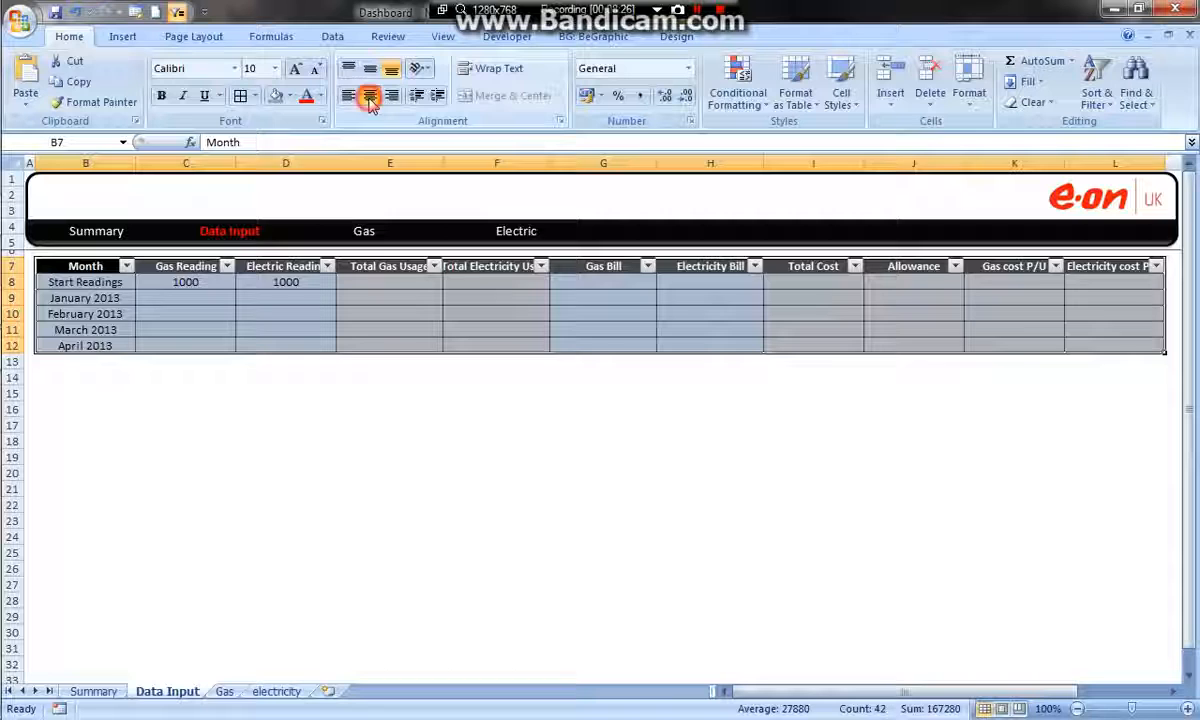
click(421, 545)
Hide row 8, which holds the start readings
click(12, 282)
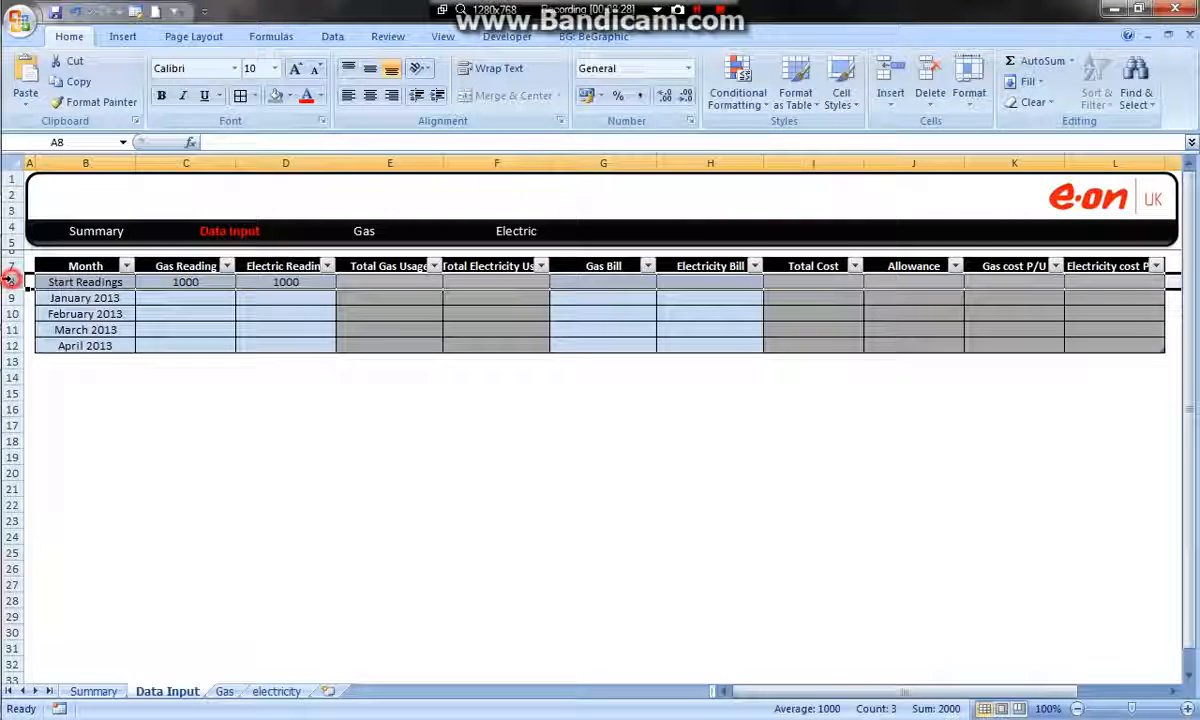
right_click(12, 282)
click(57, 479)
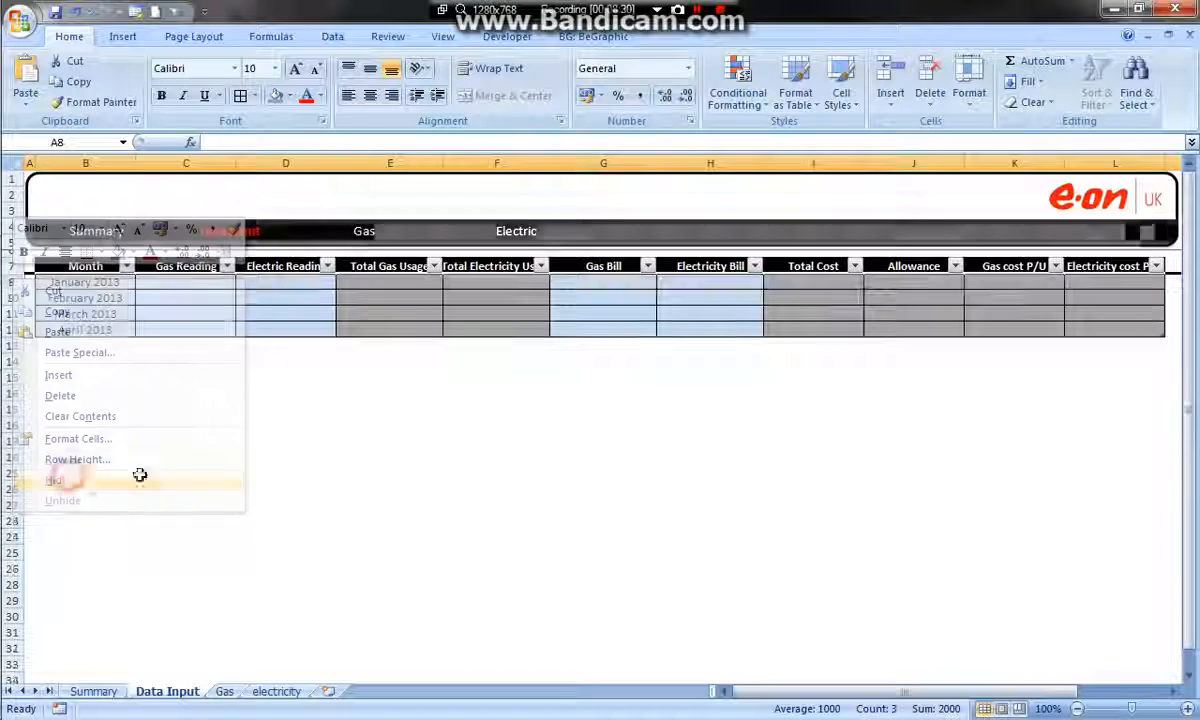
click(276, 435)
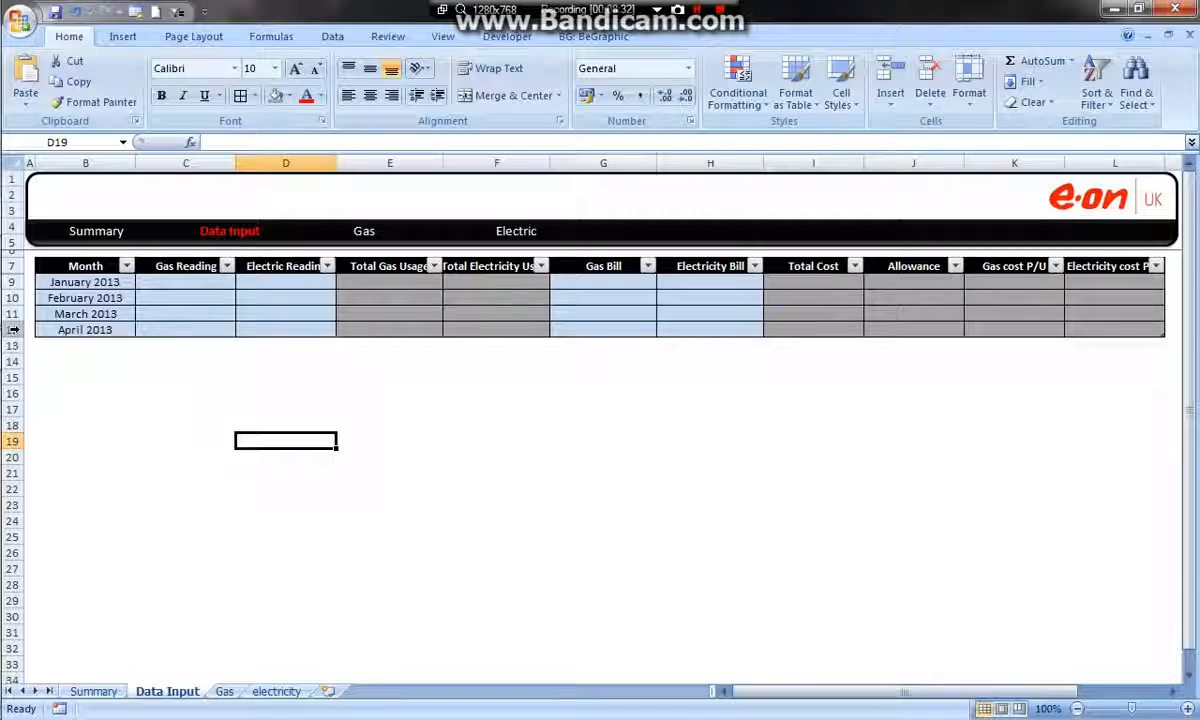
Insert a new table row below the April 2013 row
right_click(1127, 328)
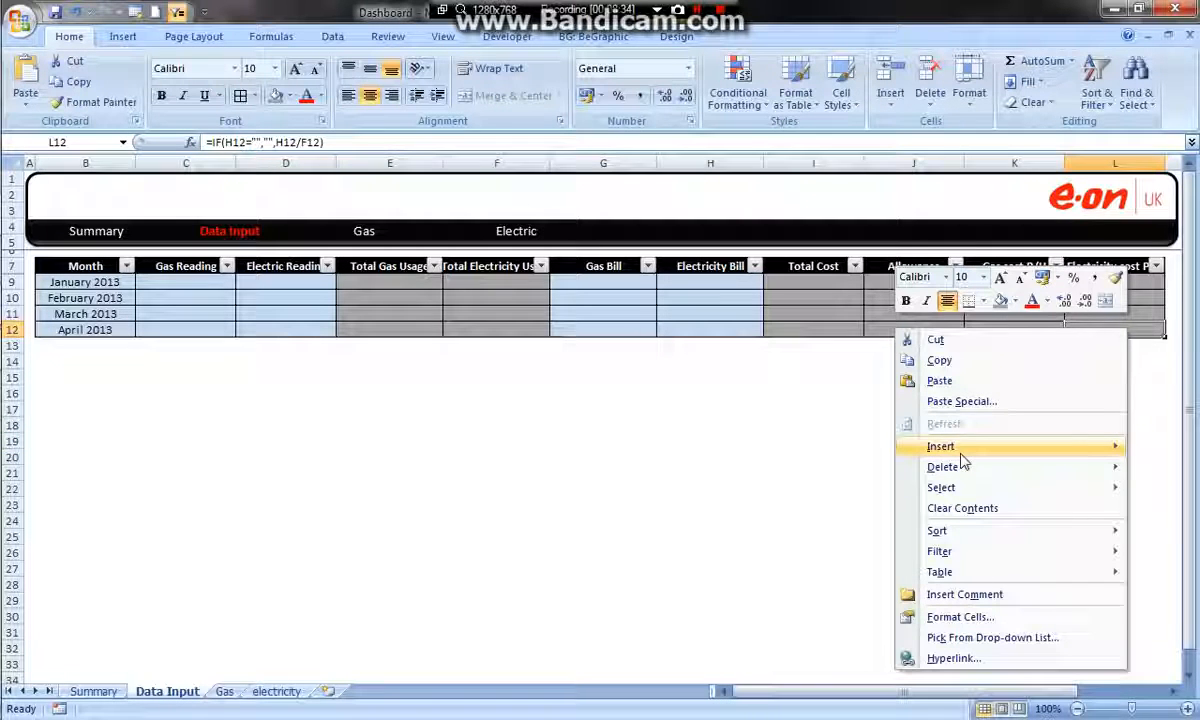
mouse_move(956, 447)
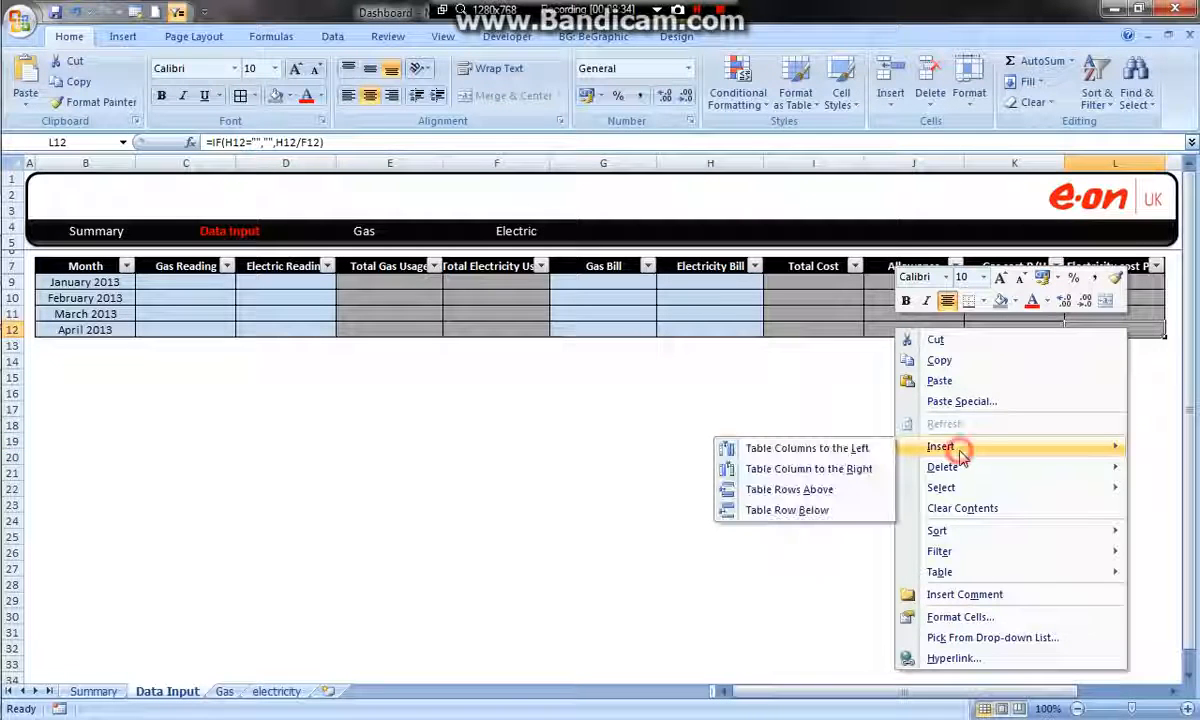
click(799, 511)
click(620, 437)
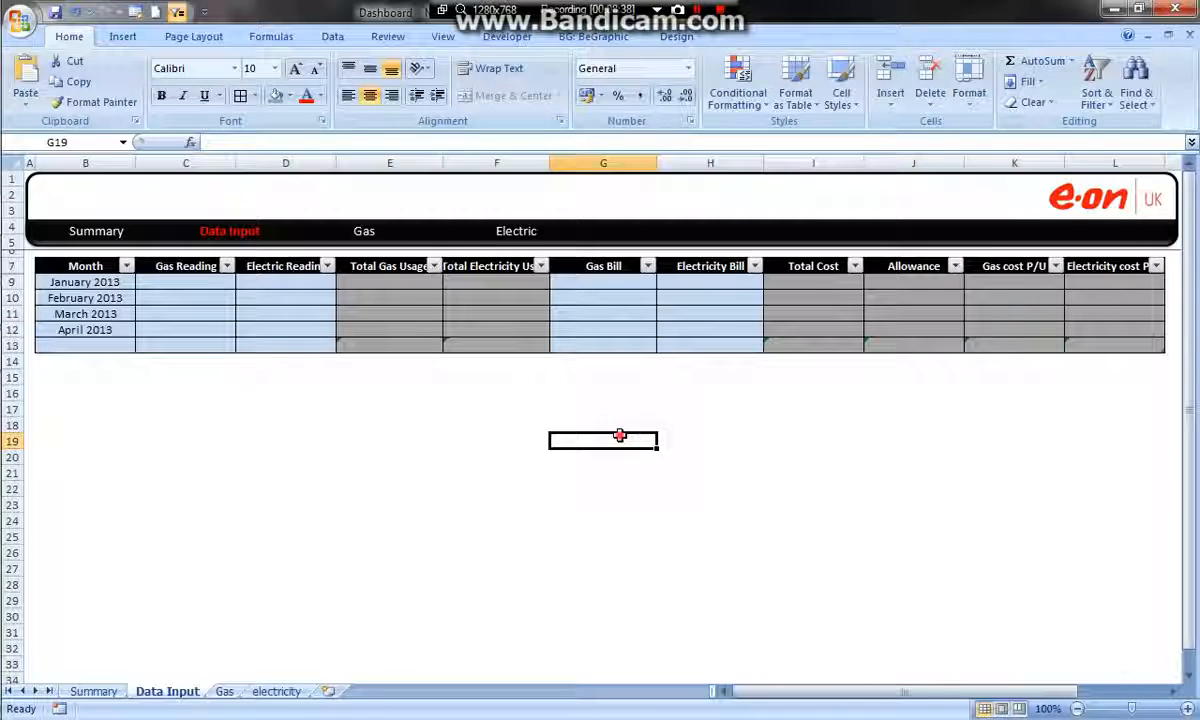
Check the formulas carried into the new row 13 for usage, Total Cost and Allowance, leaving each one as it is
click(102, 347)
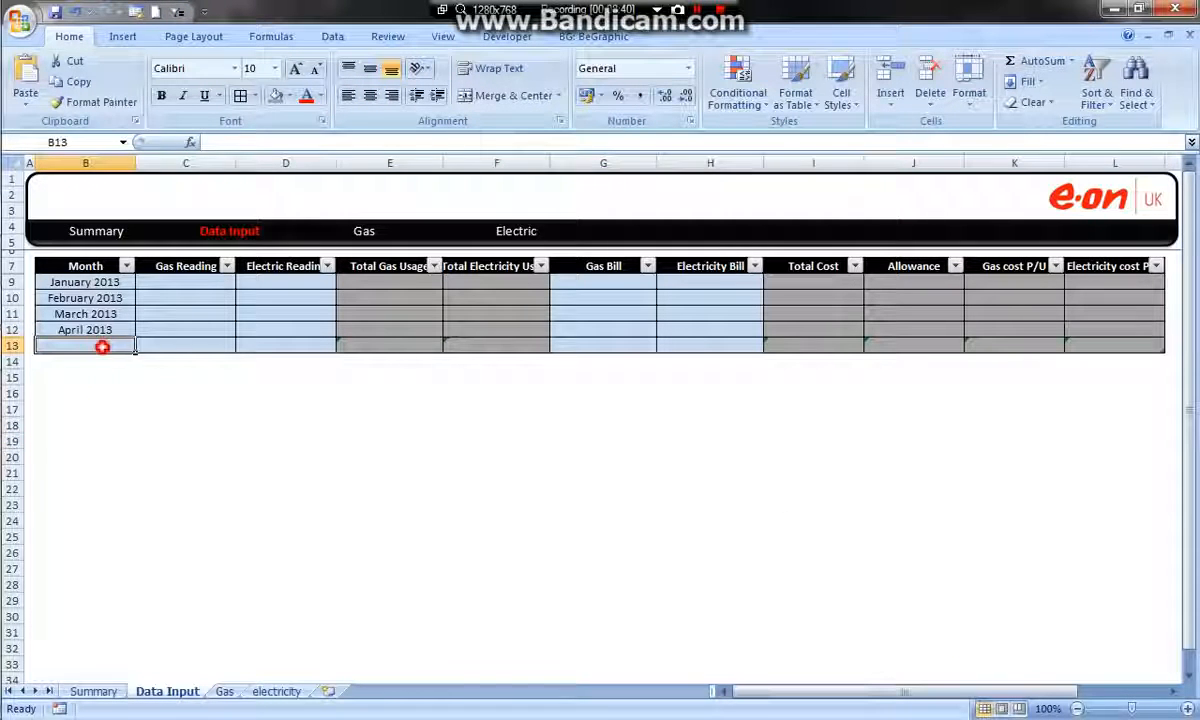
click(405, 352)
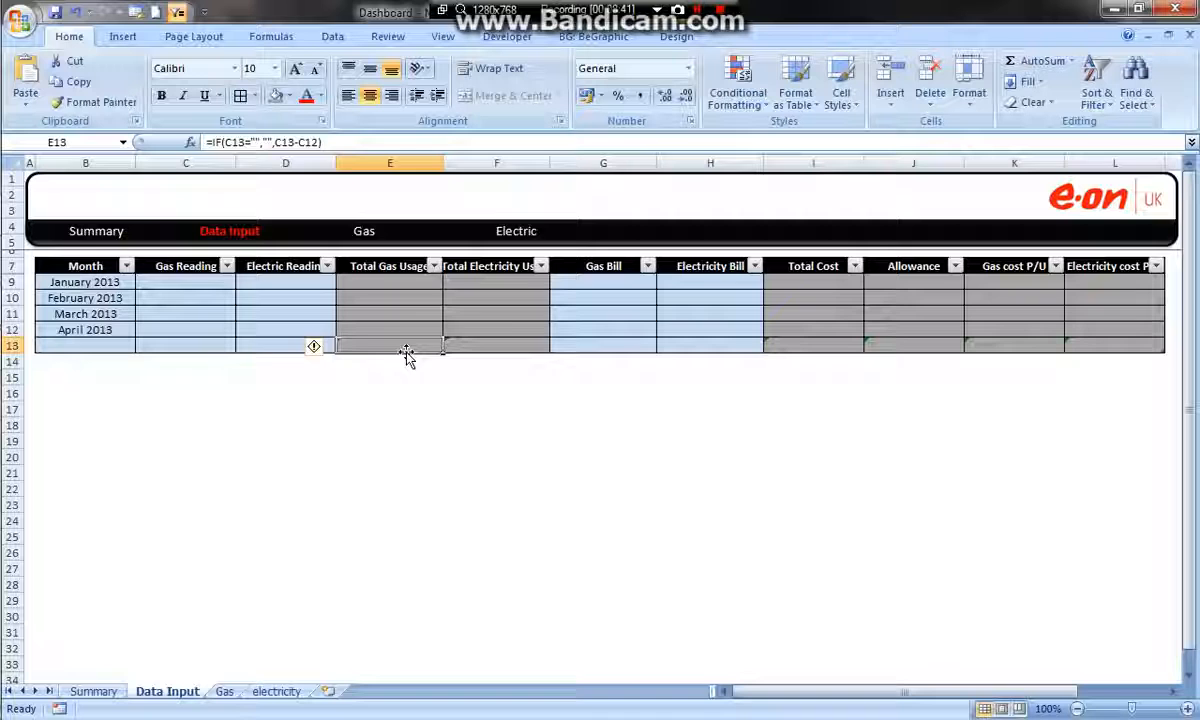
click(500, 345)
double_click(788, 343)
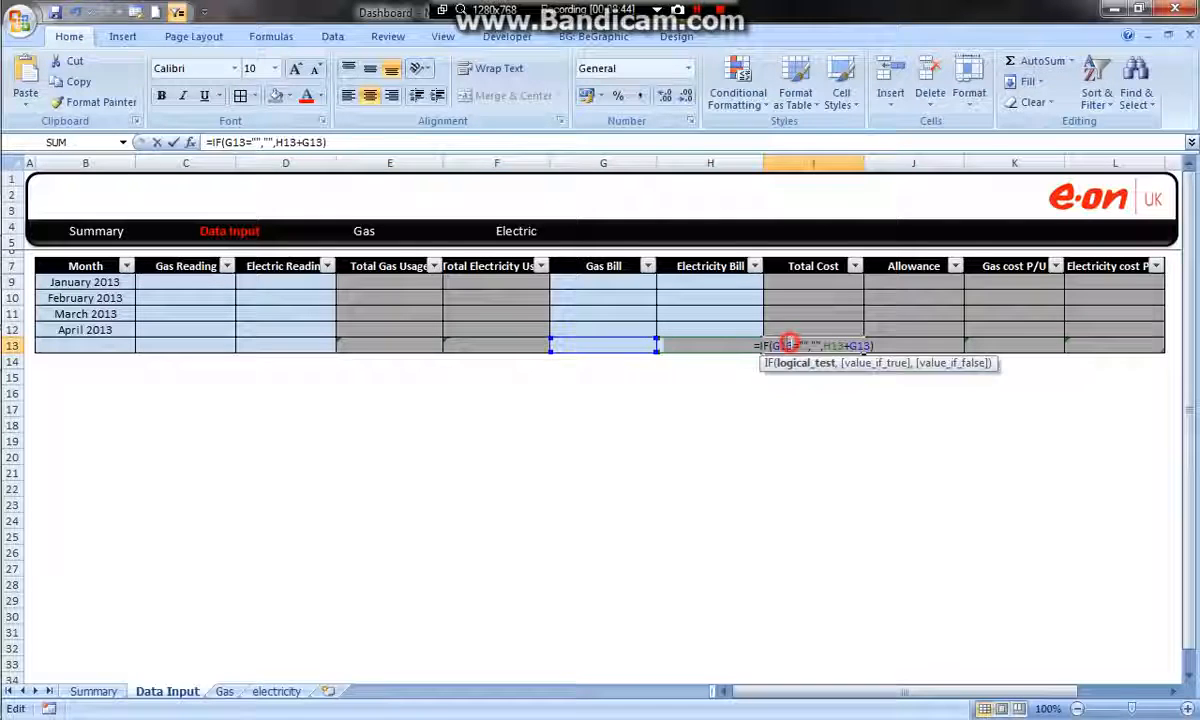
key(Return)
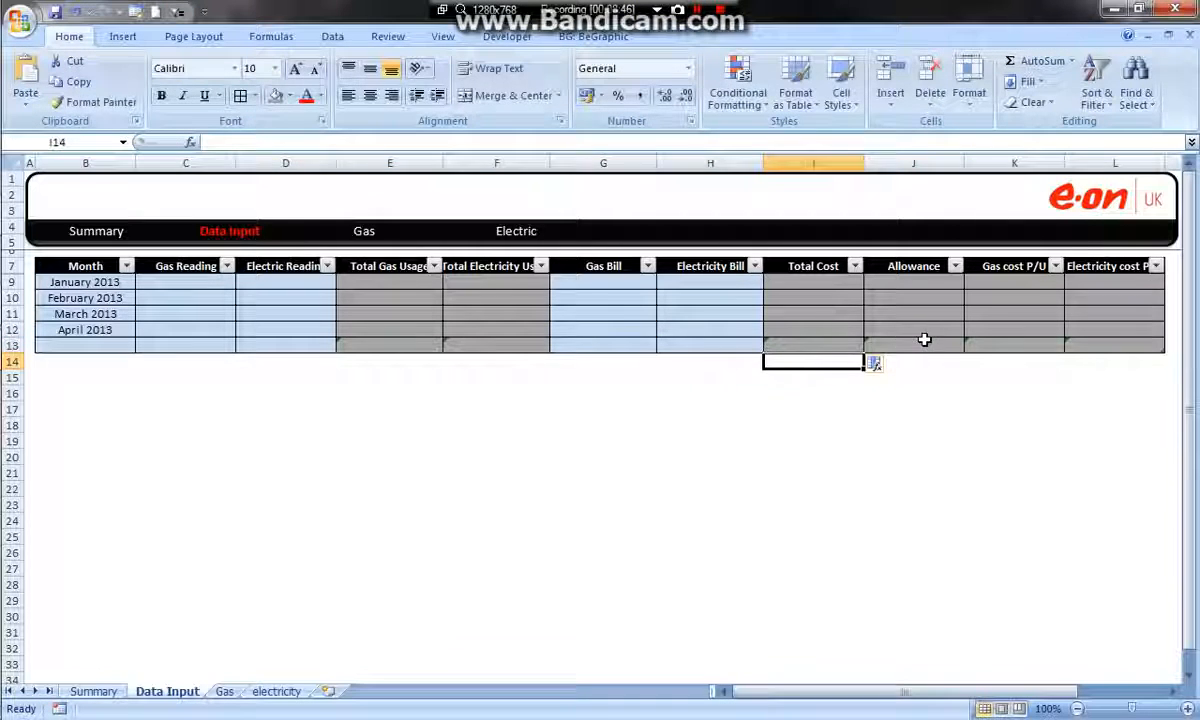
click(925, 342)
double_click(920, 345)
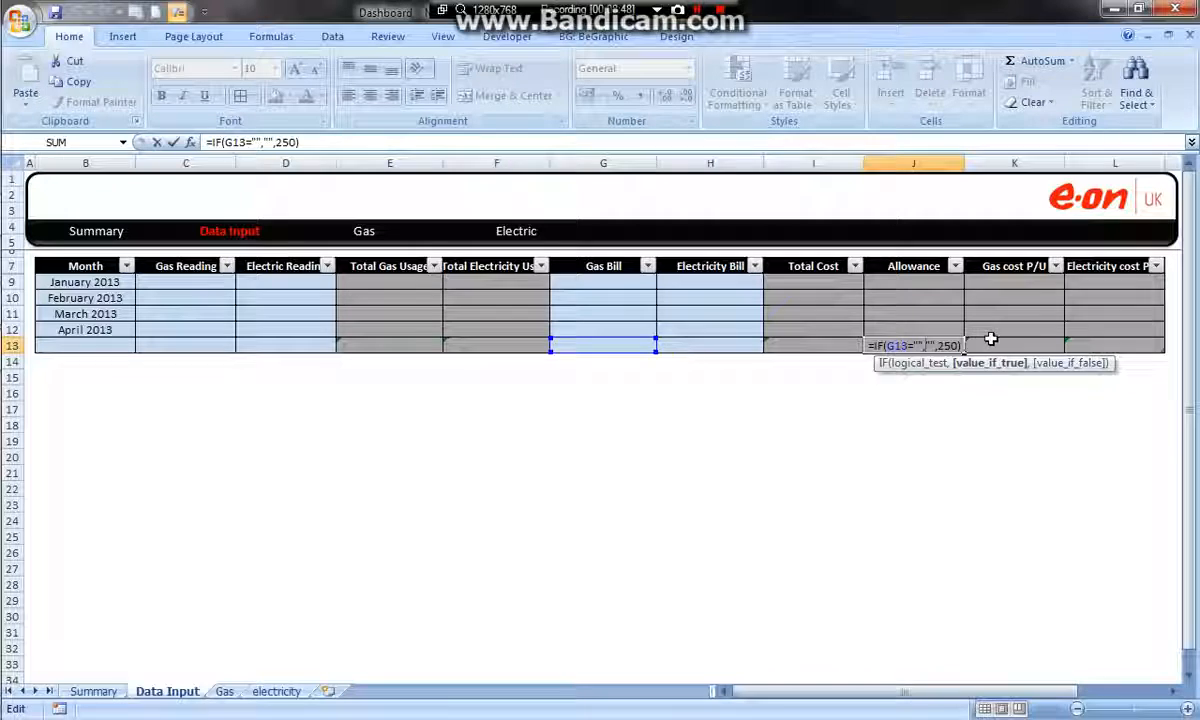
key(Return)
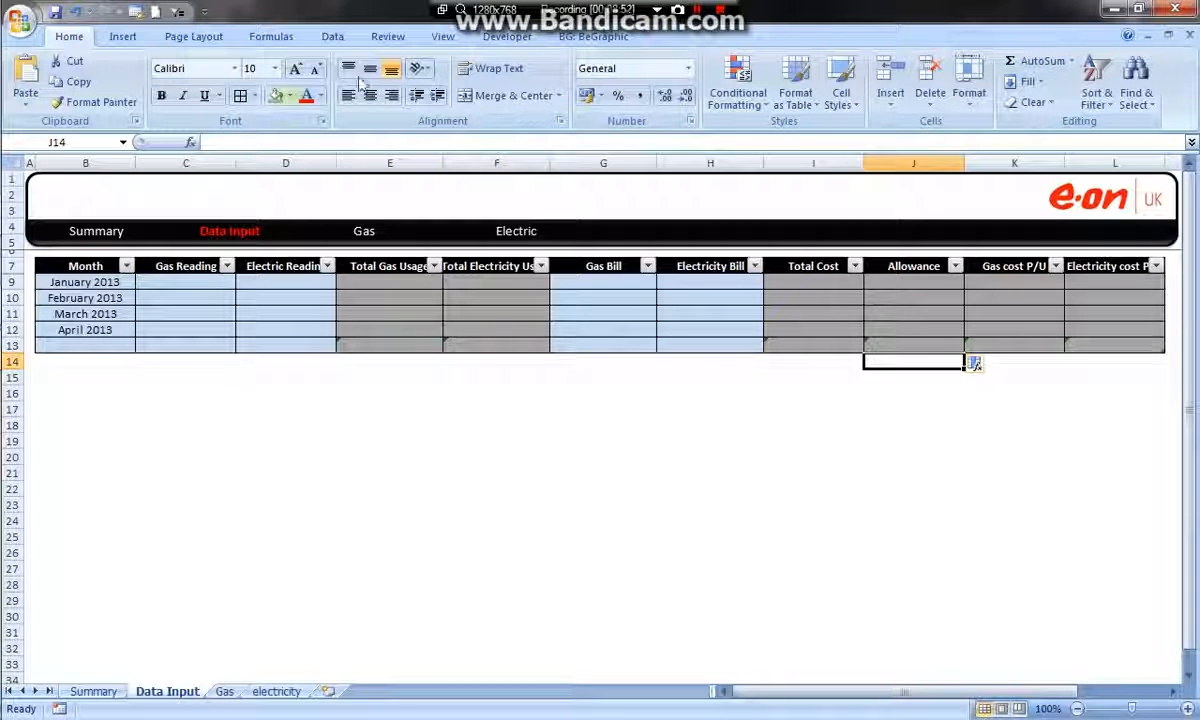
Widen the Total Electricity Usage column F slightly to make more room for its heading
click(1118, 396)
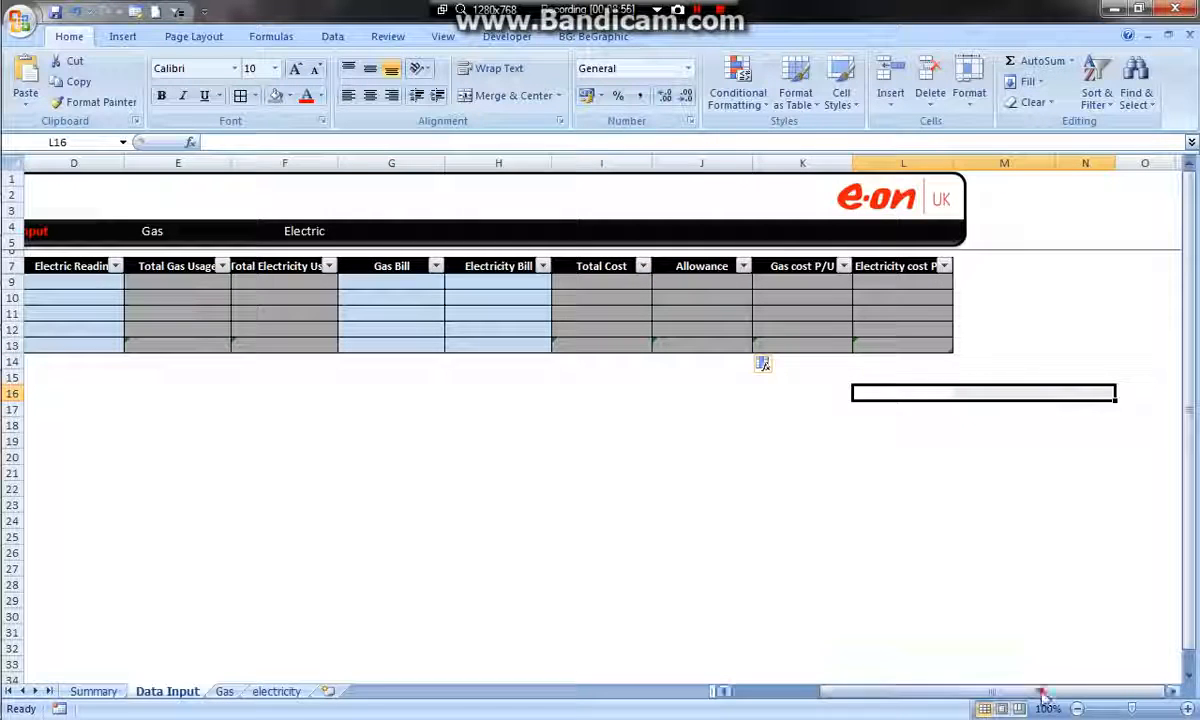
drag(1043, 695, 958, 695)
click(596, 405)
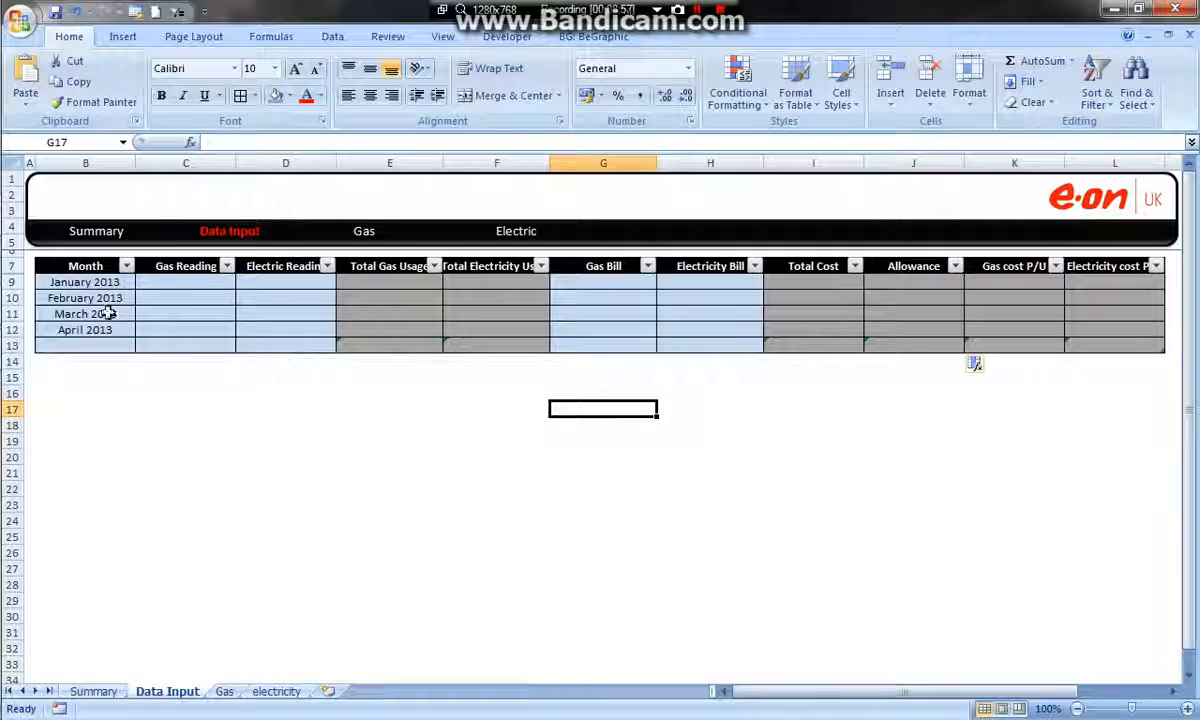
drag(549, 161, 557, 161)
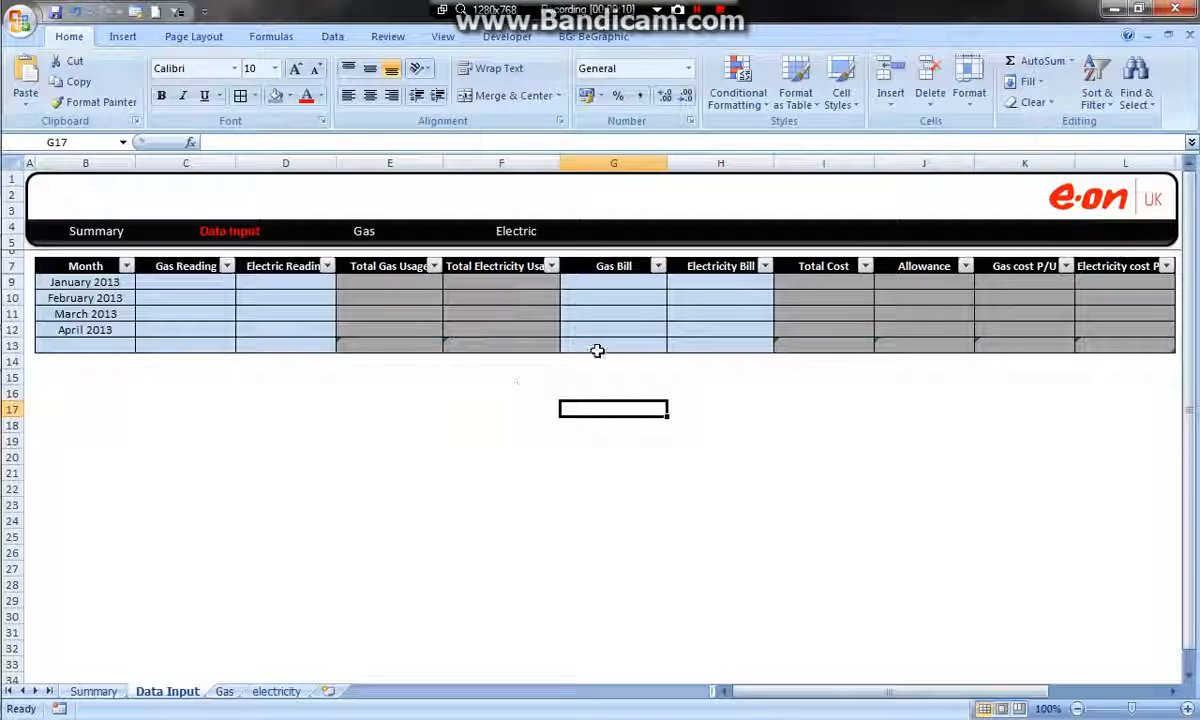
Switch to the Summary sheet and look over the empty area below its header banner
click(98, 692)
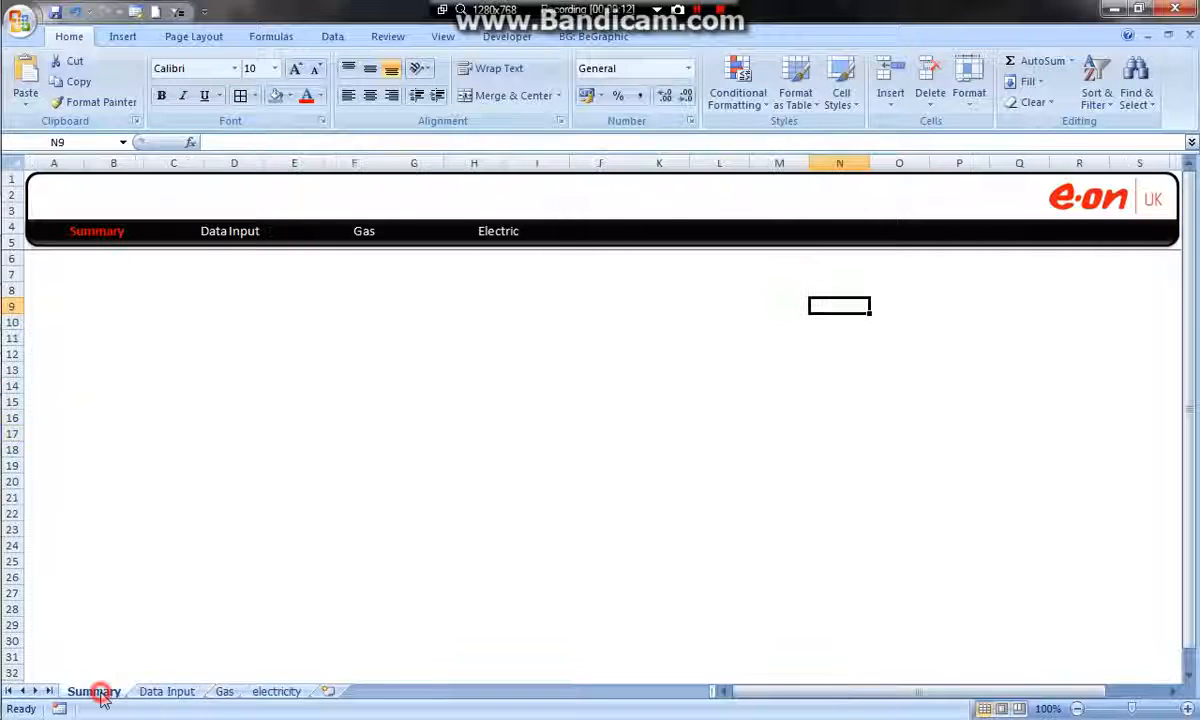
drag(64, 260, 557, 511)
click(712, 386)
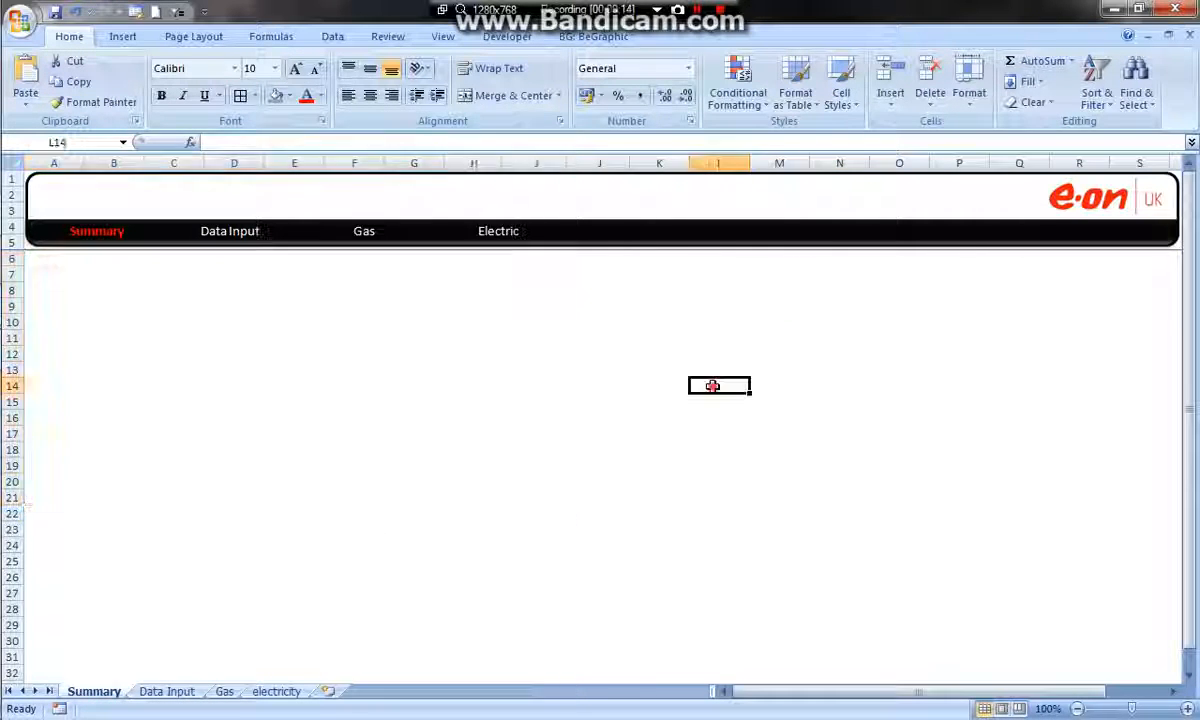